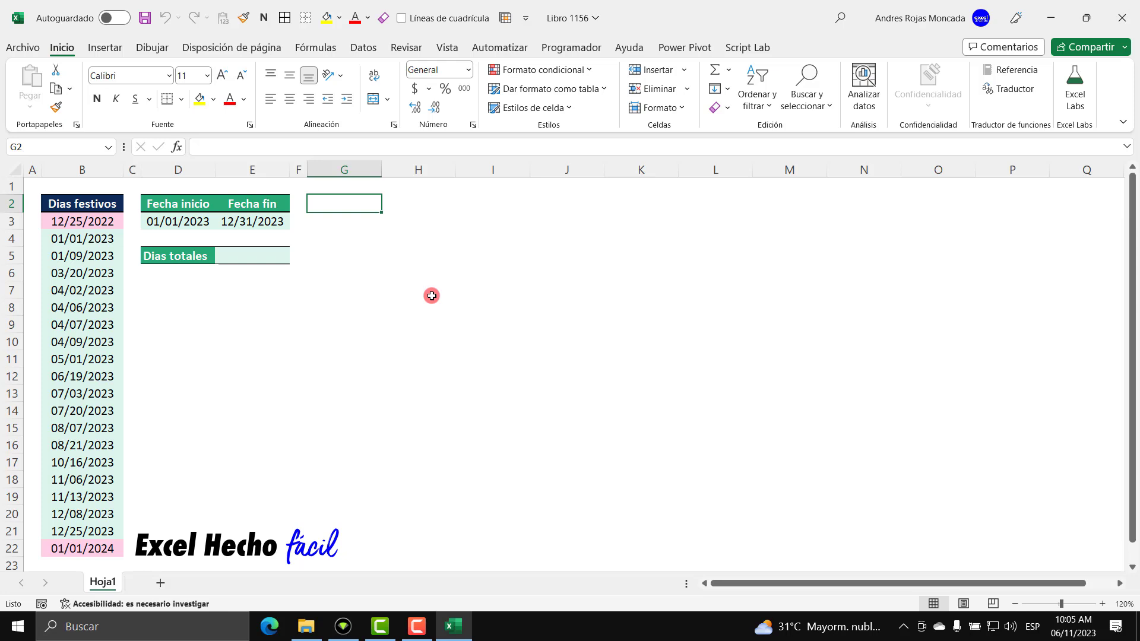
Step: Review the holiday list, from 12/25/2022 down to 01/01/2024
click(263, 259)
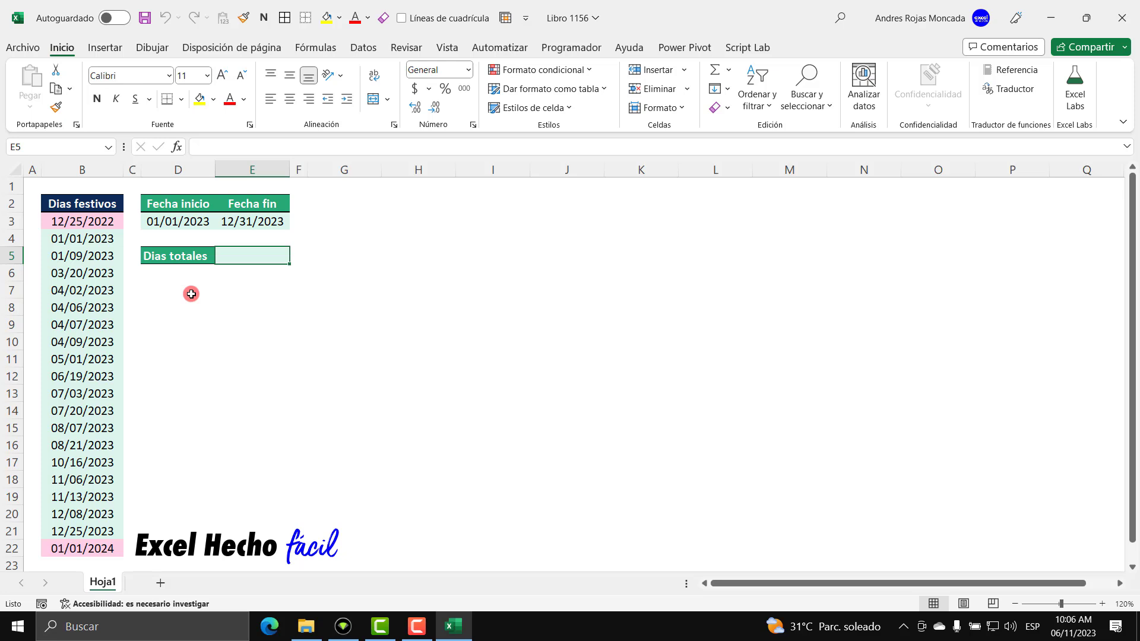
drag(97, 203, 95, 548)
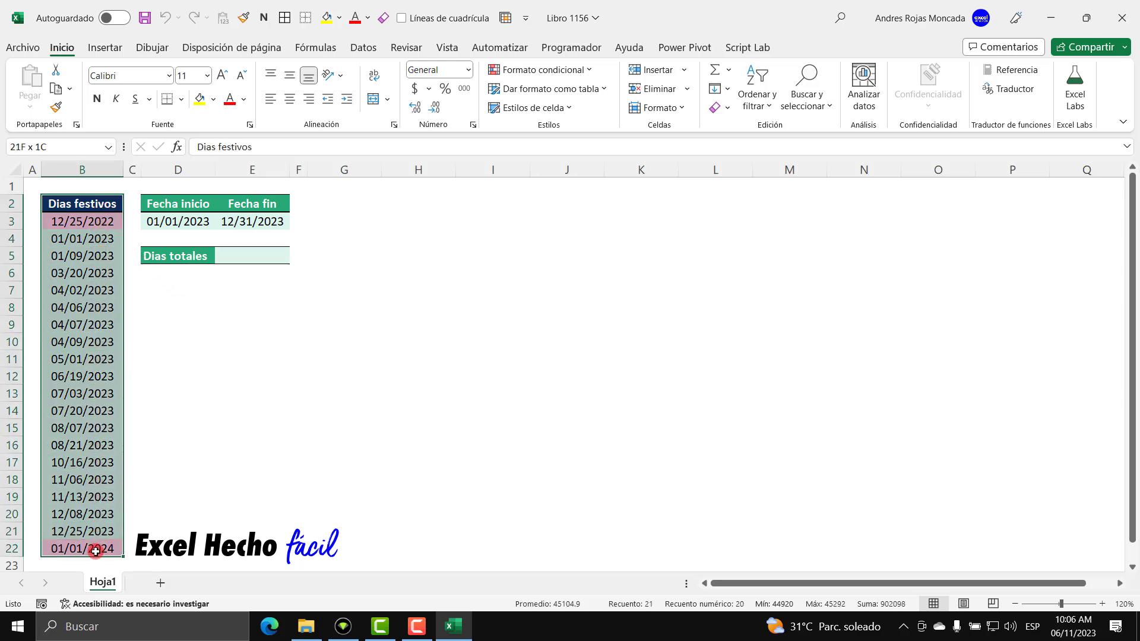
click(85, 220)
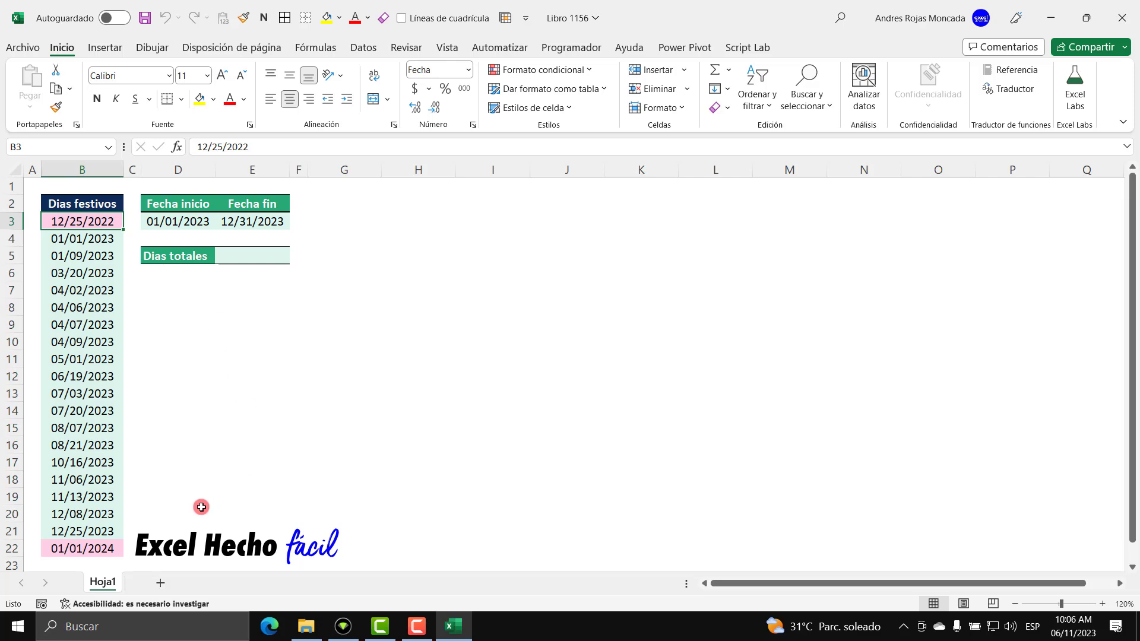
ctrl+click(110, 549)
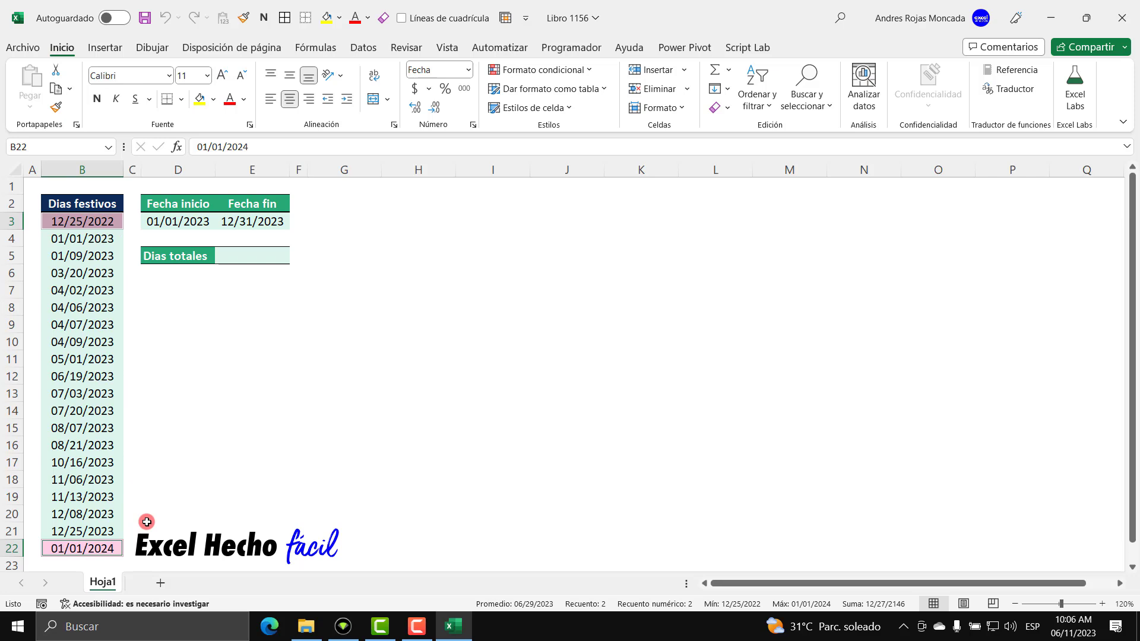
Step: Check the date range, start 01/01/2023 and end 12/31/2023
mouse_move(162, 202)
mouse_down()
mouse_move(253, 204)
mouse_move(253, 221)
mouse_up()
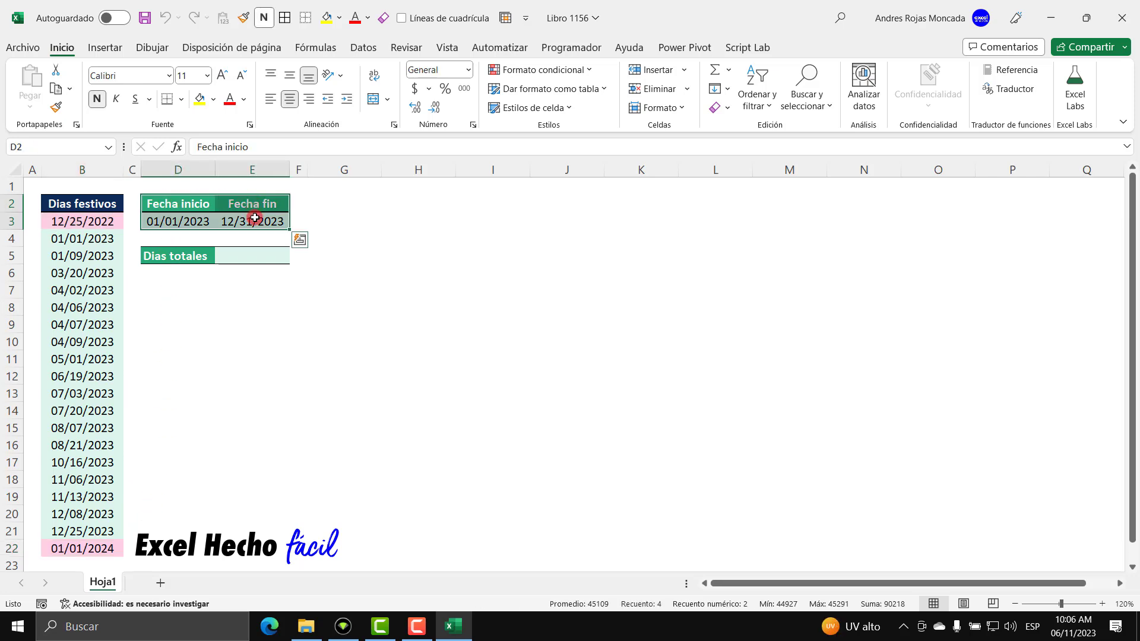
click(181, 222)
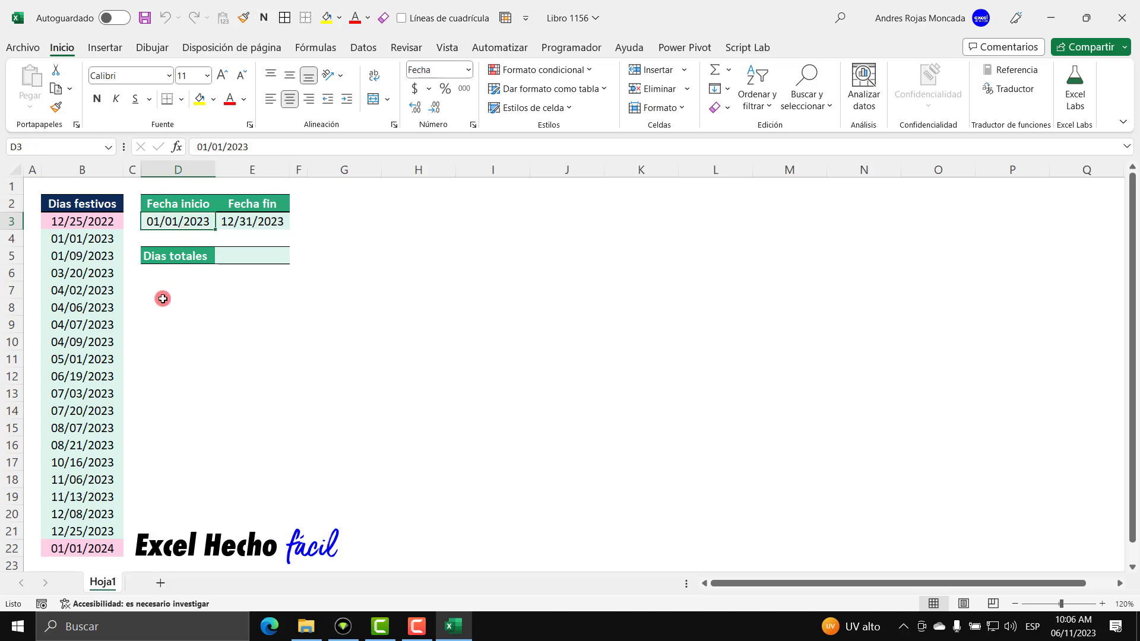
click(256, 230)
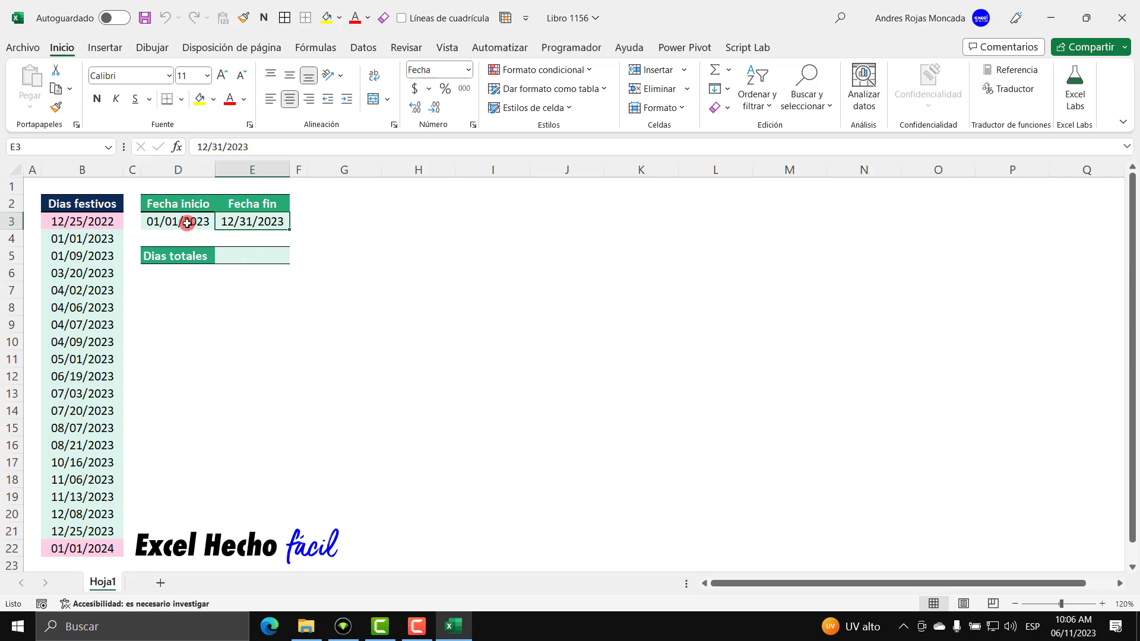
drag(187, 223, 255, 221)
click(261, 254)
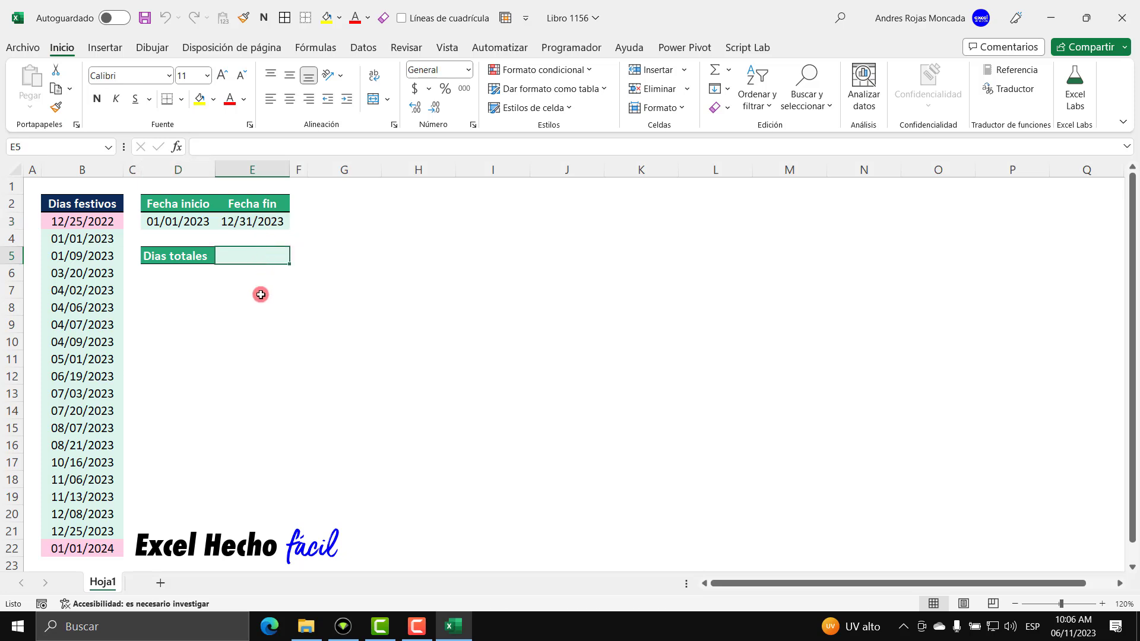
Step: Mark the 2023 holidays apart from the December 2022 and January 2024 ones
click(76, 239)
drag(77, 257, 82, 531)
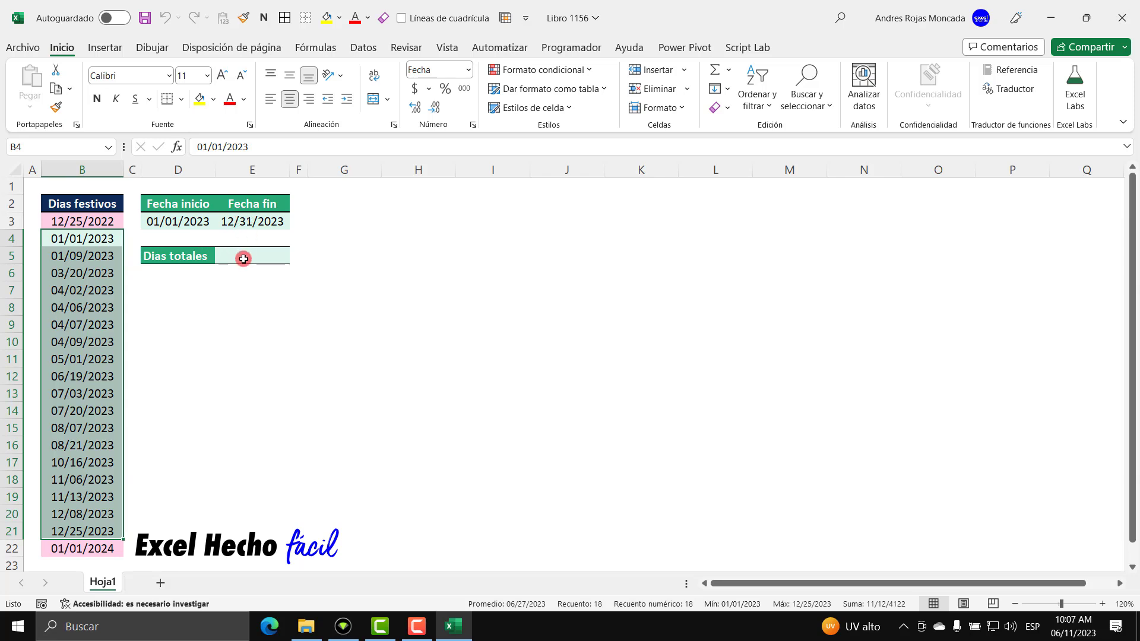
click(116, 224)
ctrl+click(106, 547)
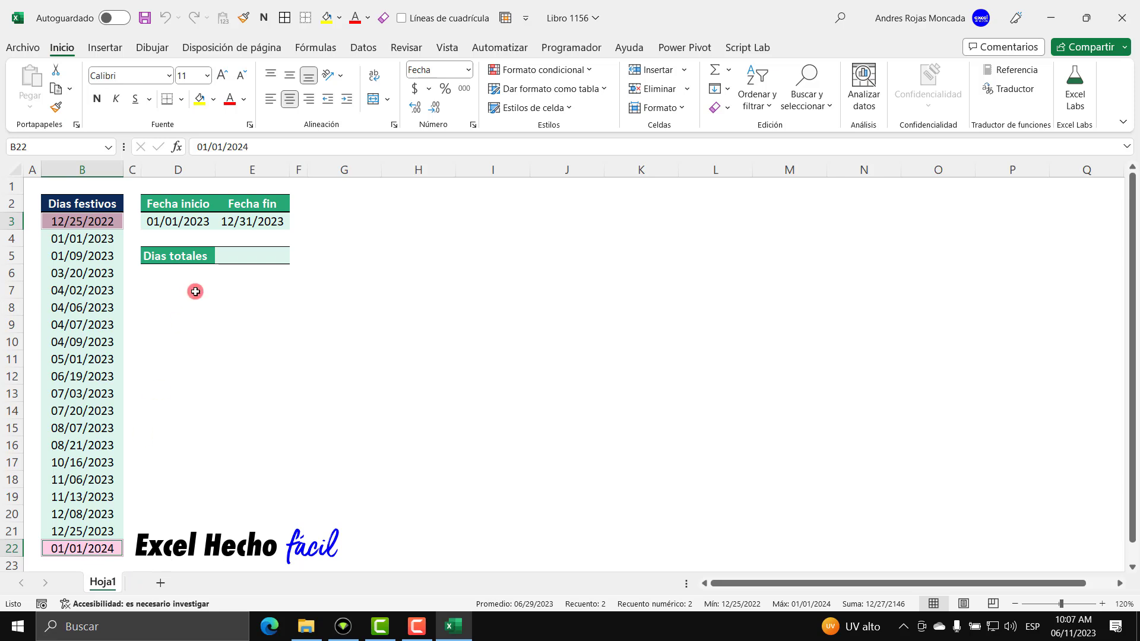
click(231, 255)
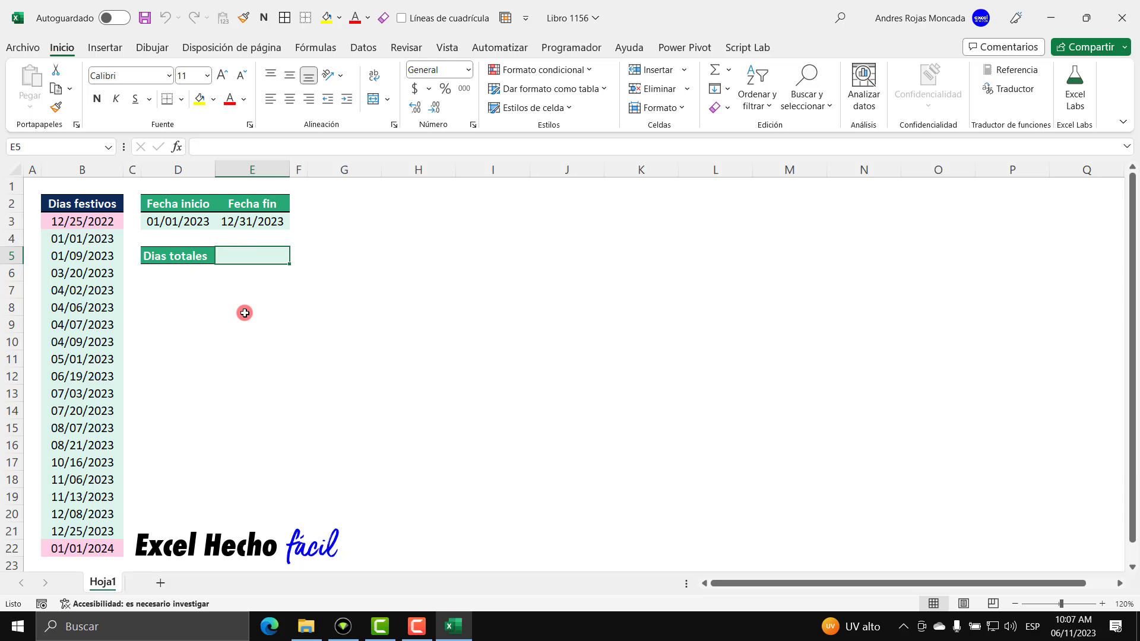
Step: Start a DIAS.LAB.INTL formula using D3 as start date and E3 as end date
text(=)
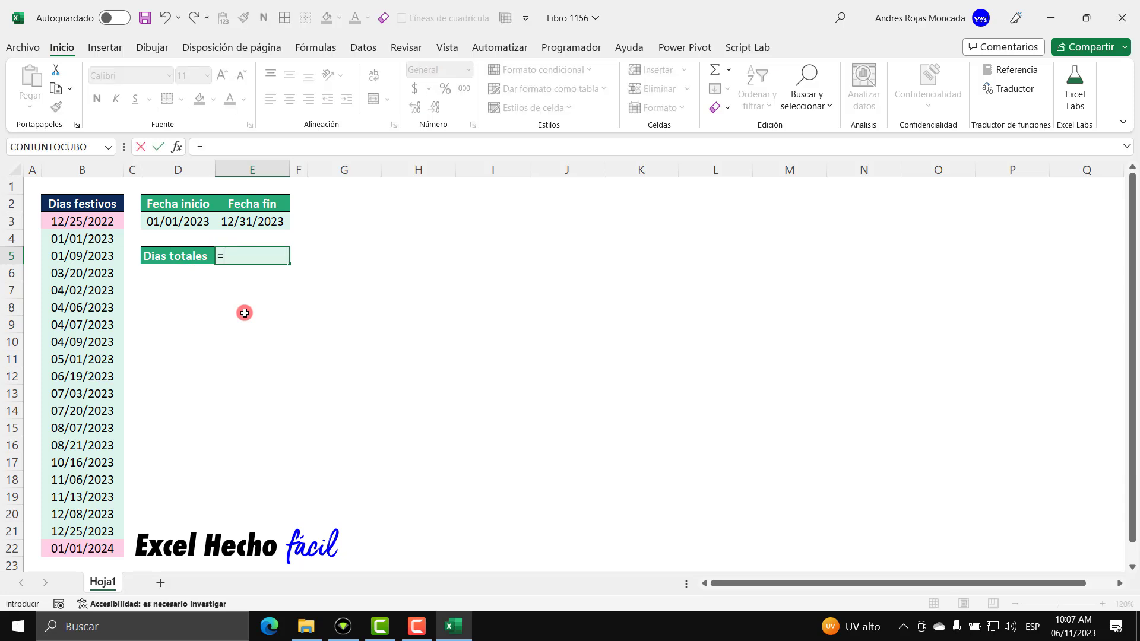
text(dias)
key(Down)
key(Down)
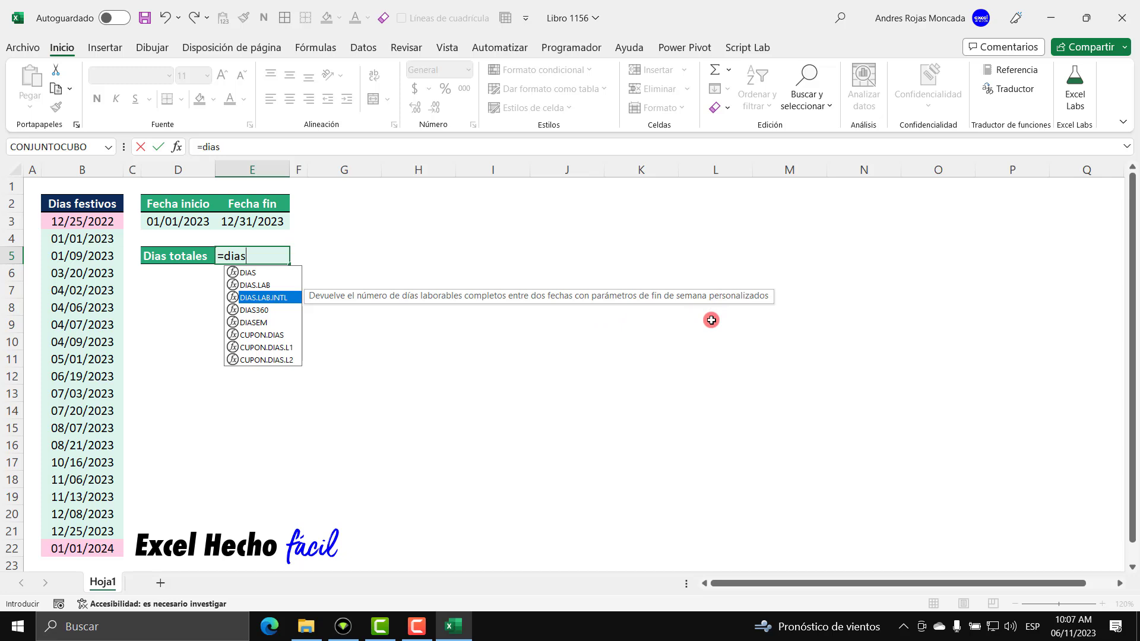
key(Tab)
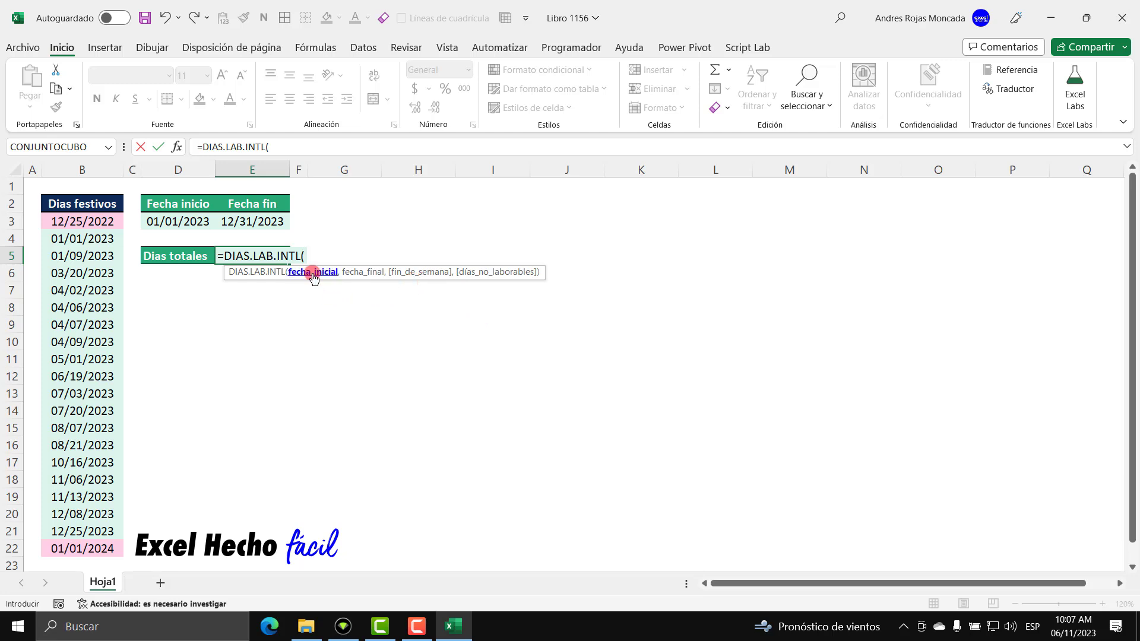
click(199, 222)
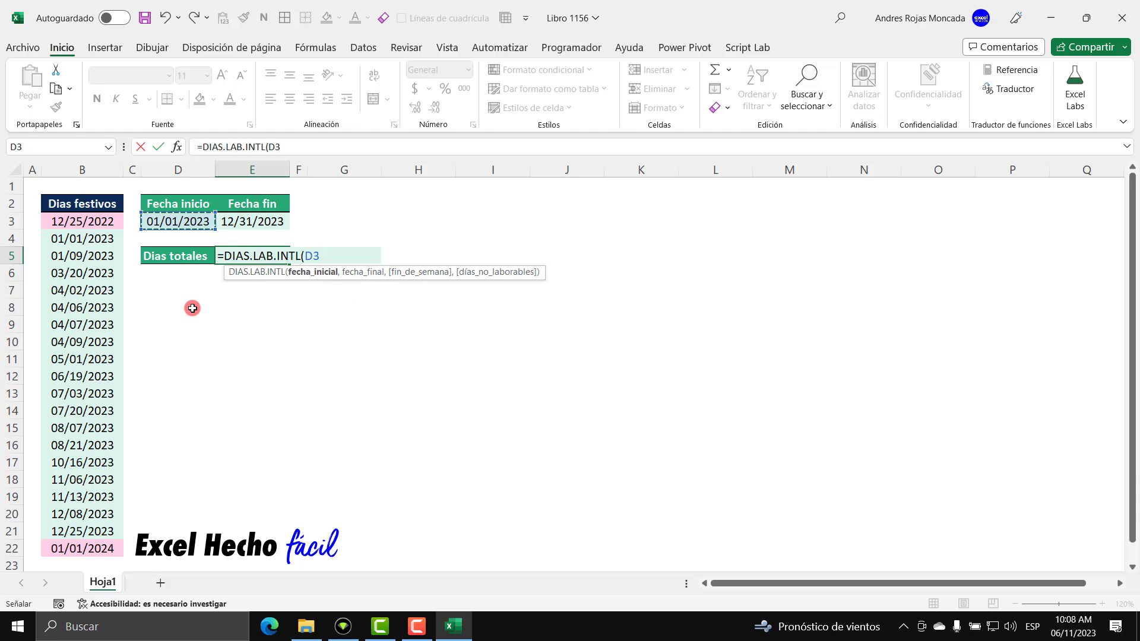
text(,)
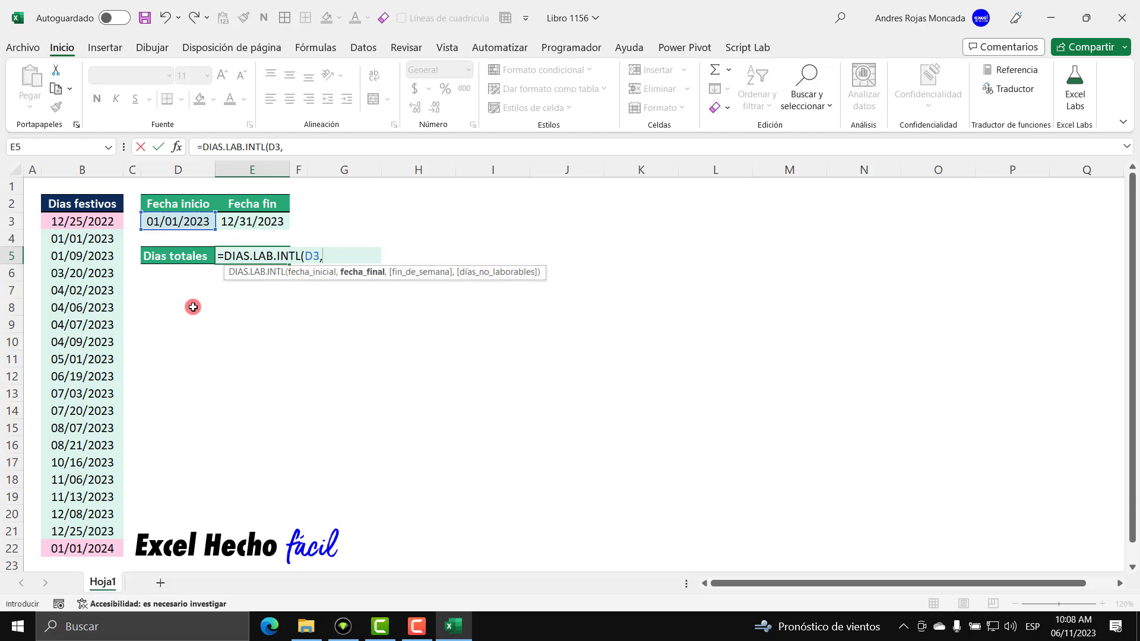
click(235, 216)
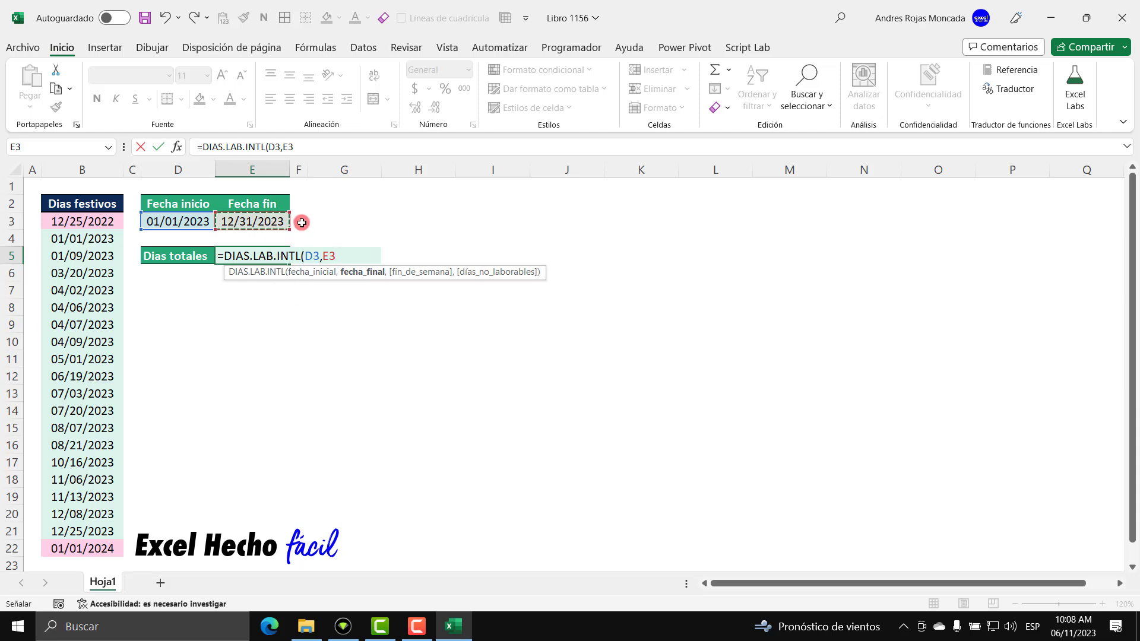
text(,)
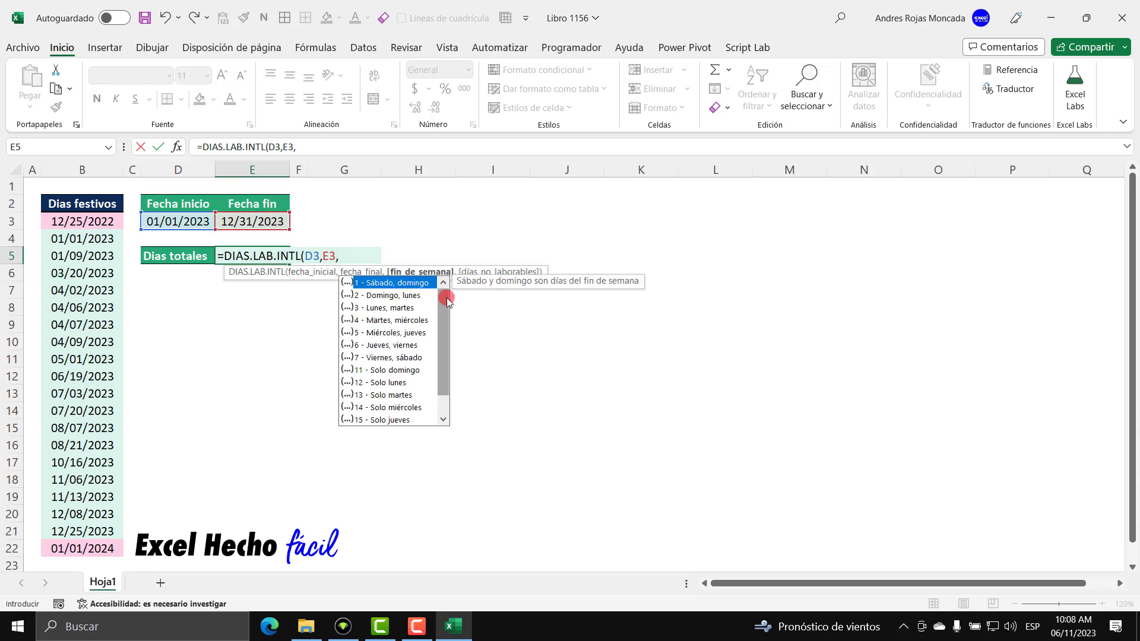
mouse_move(445, 297)
mouse_down()
mouse_move(449, 359)
mouse_move(445, 280)
mouse_up()
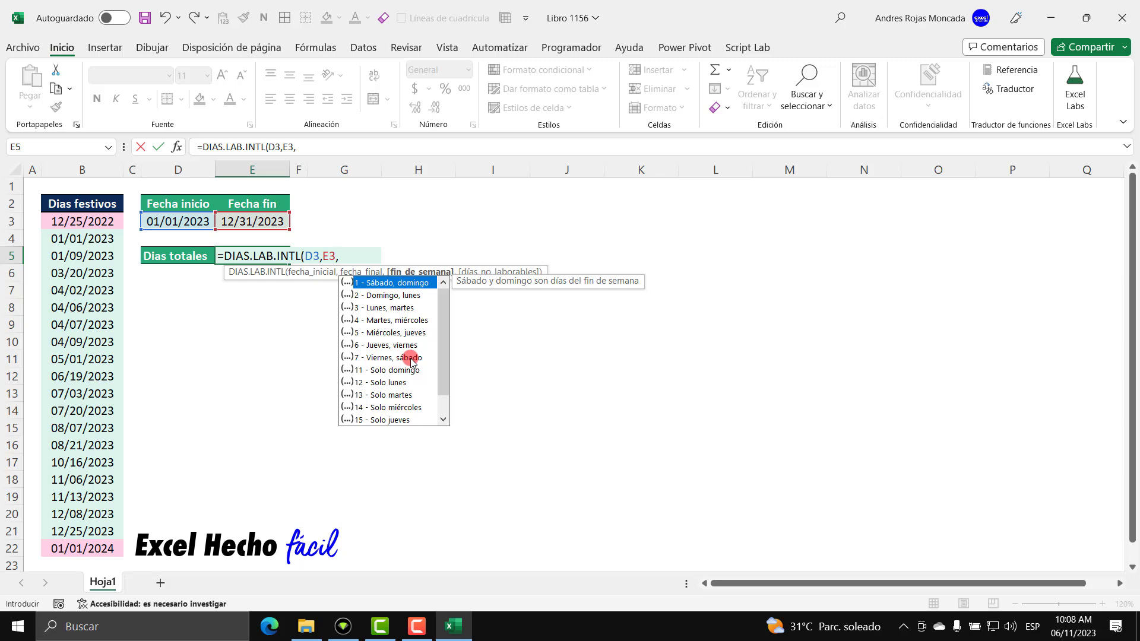
Step: Preview the two-day weekend options, from Domingo, lunes through Viernes, sábado
click(406, 296)
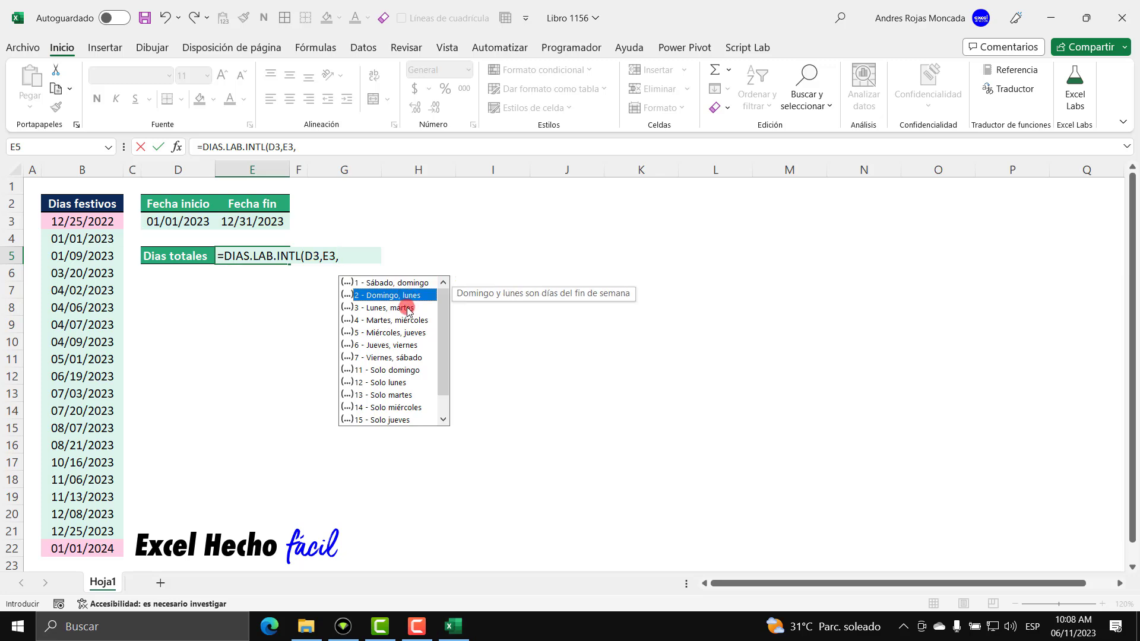
click(408, 308)
click(408, 320)
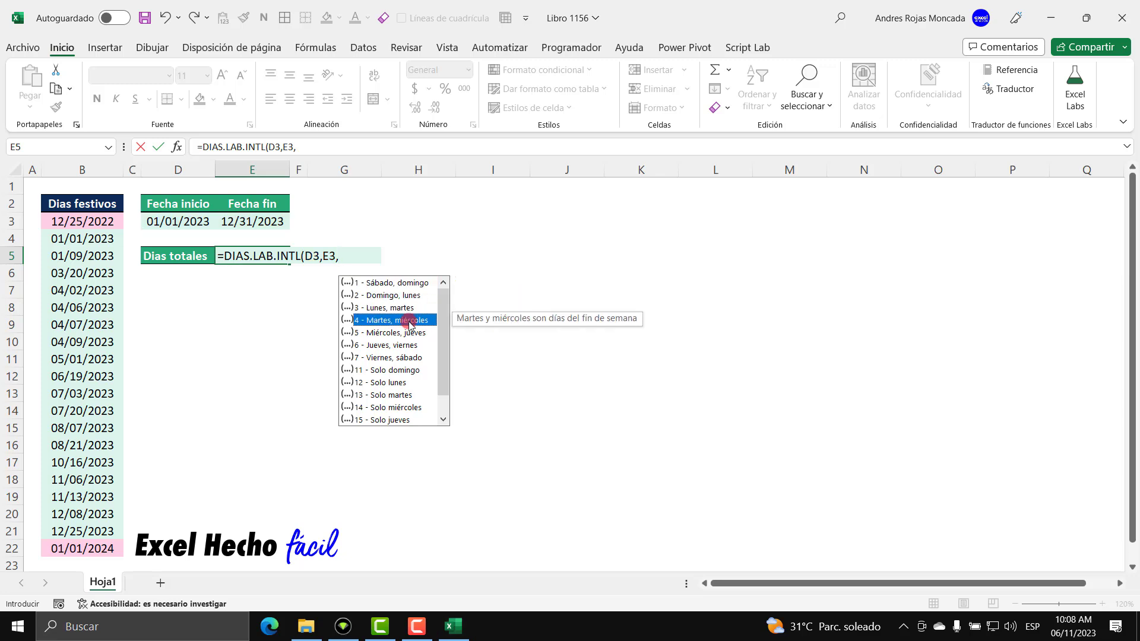
click(408, 333)
click(408, 346)
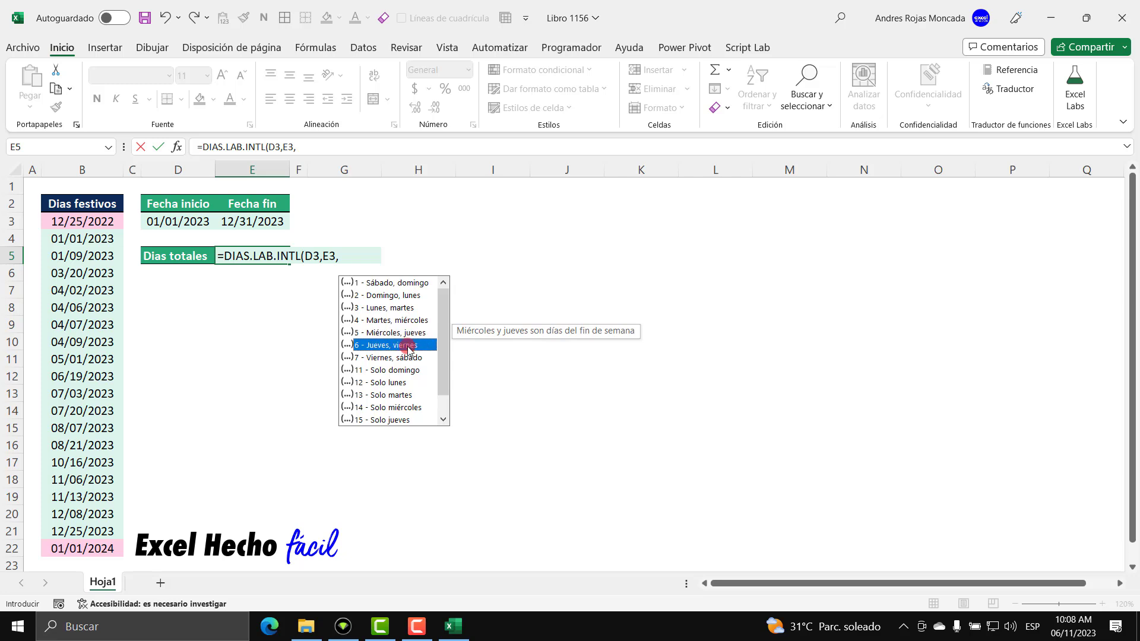
click(408, 358)
drag(446, 364, 443, 401)
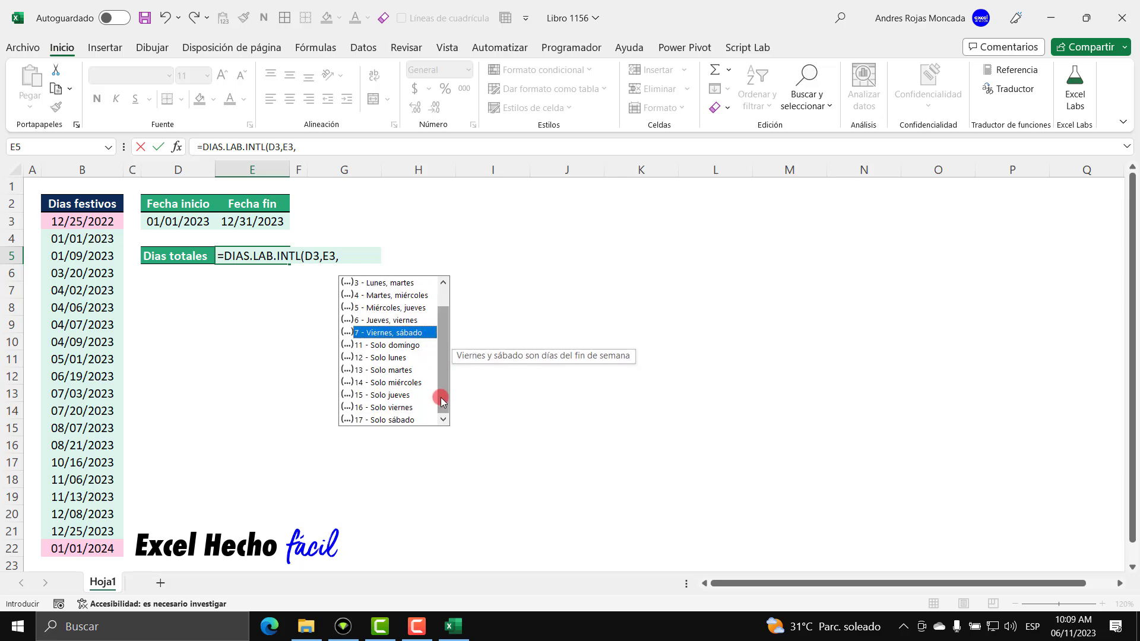
Step: Preview the single-day weekend options, insert code 1, then abandon the unfinished workday formula
click(409, 348)
click(409, 359)
click(409, 371)
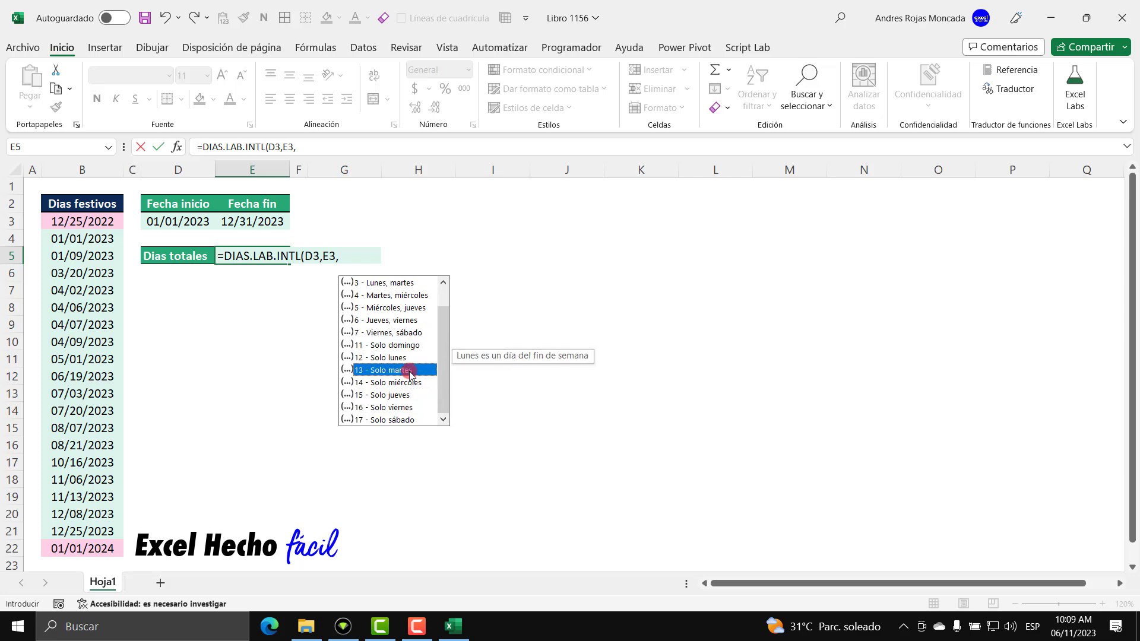
click(410, 384)
click(410, 395)
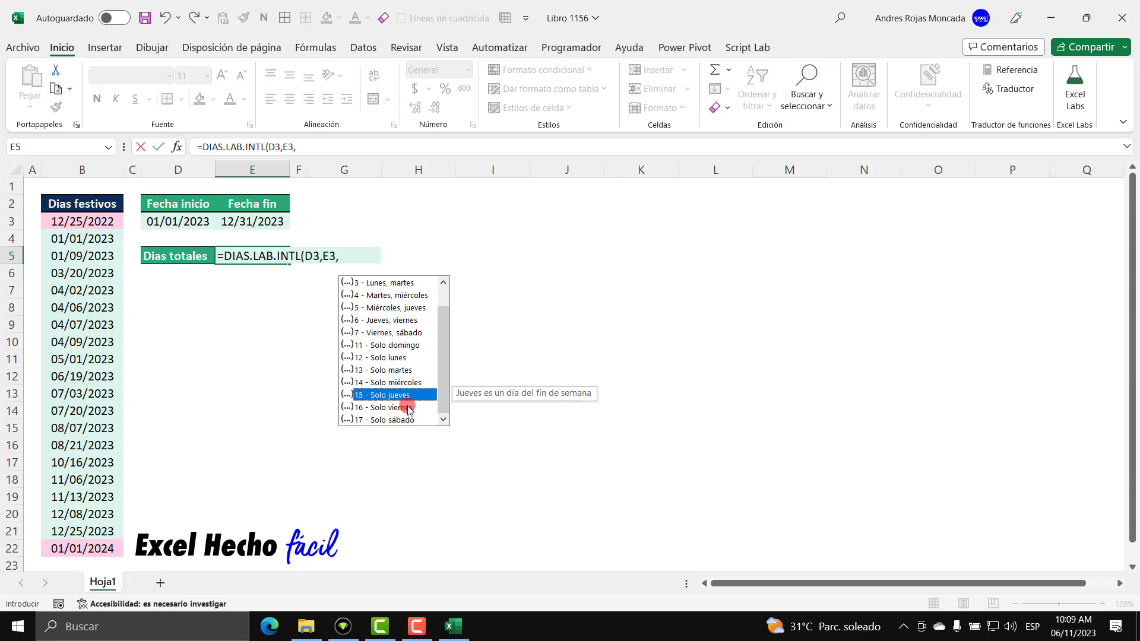
click(416, 408)
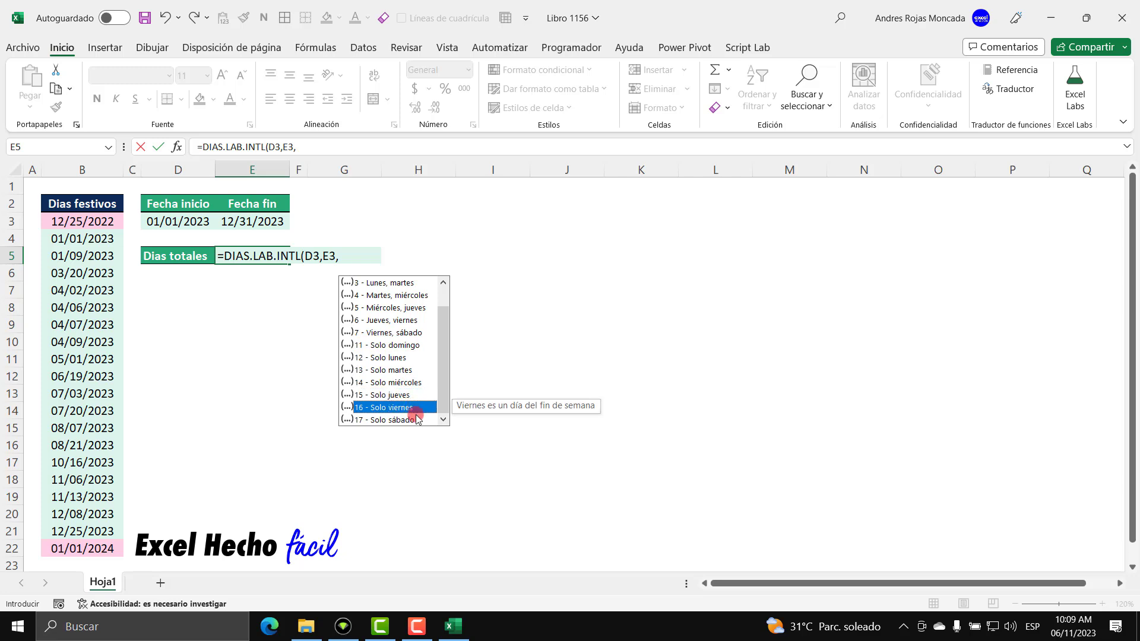
click(416, 421)
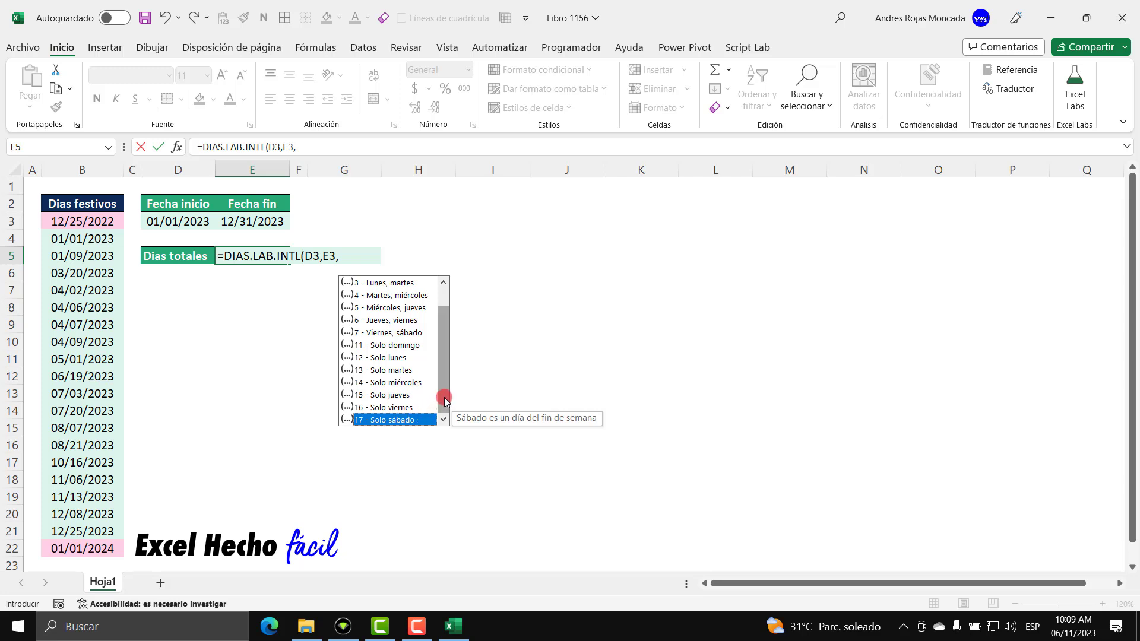
drag(444, 394, 446, 317)
double_click(383, 284)
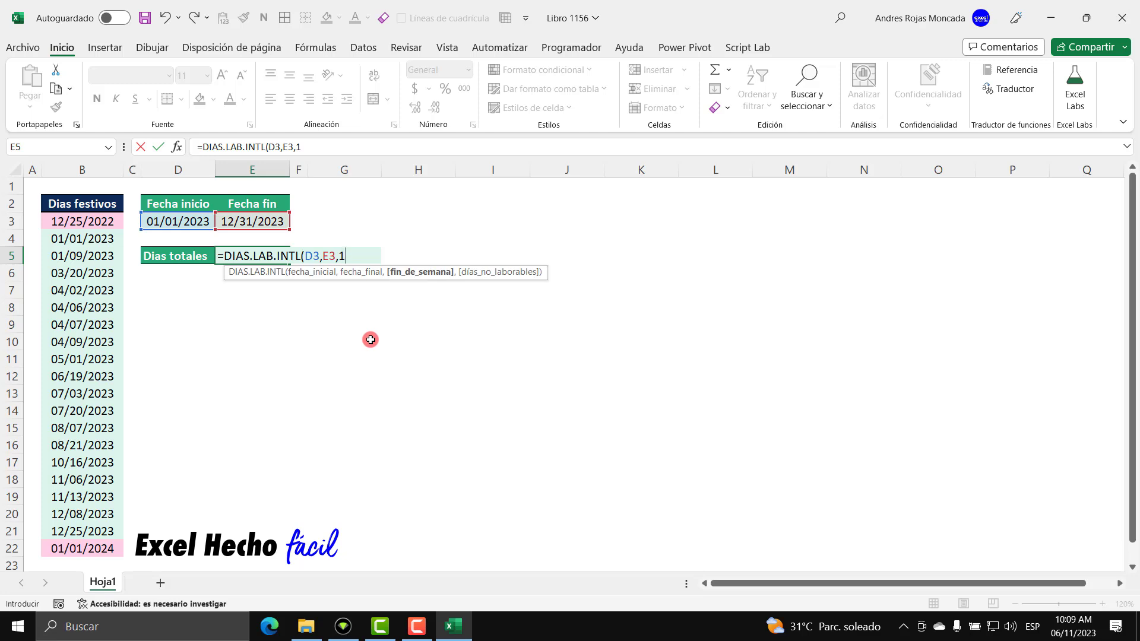
key(Escape)
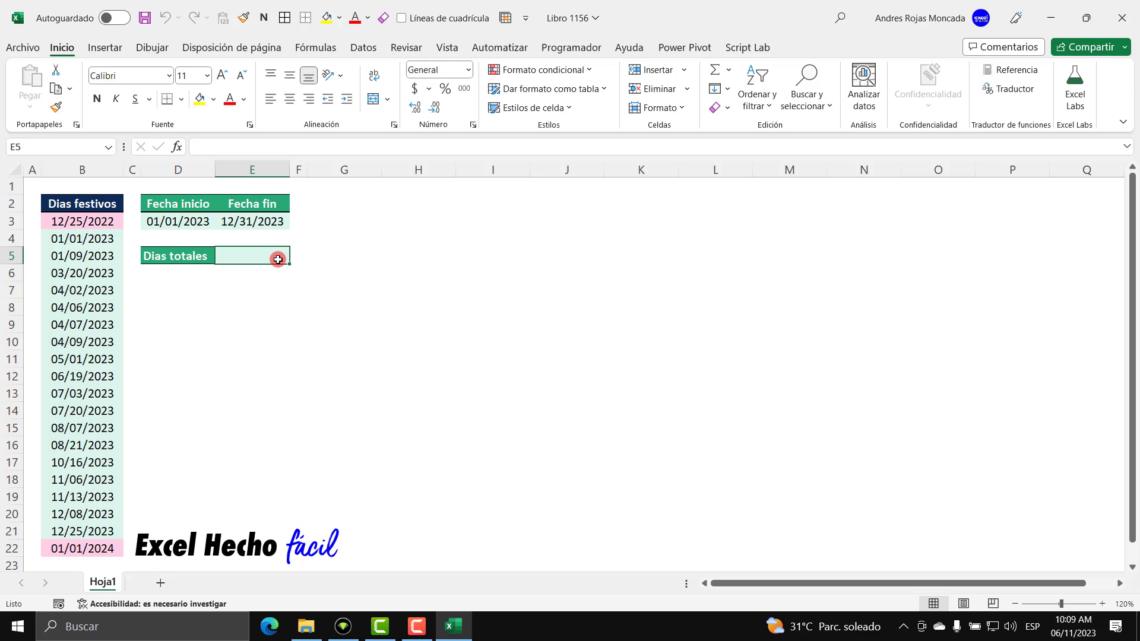
Step: Enter the label DT: in cell H1
click(423, 221)
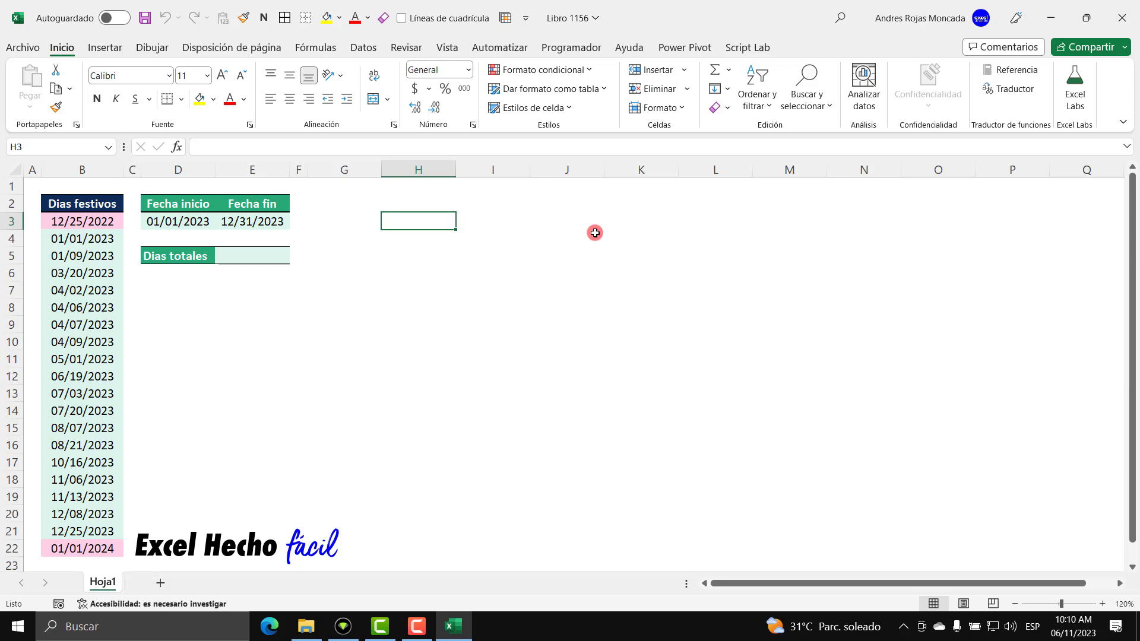
key(Up)
key(Up)
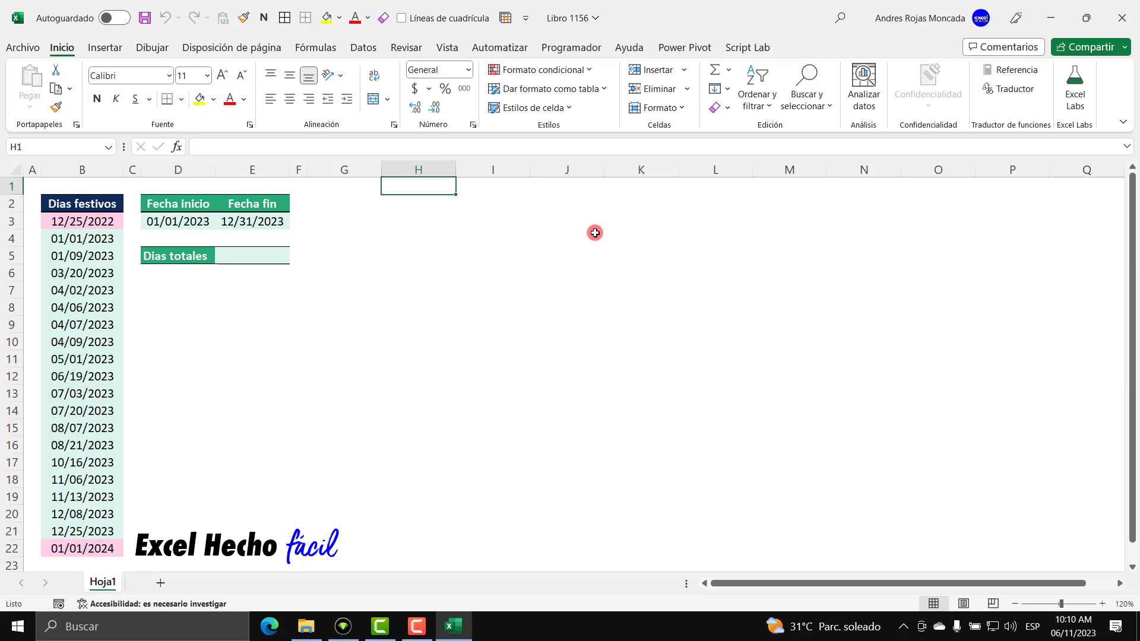
text(DT)
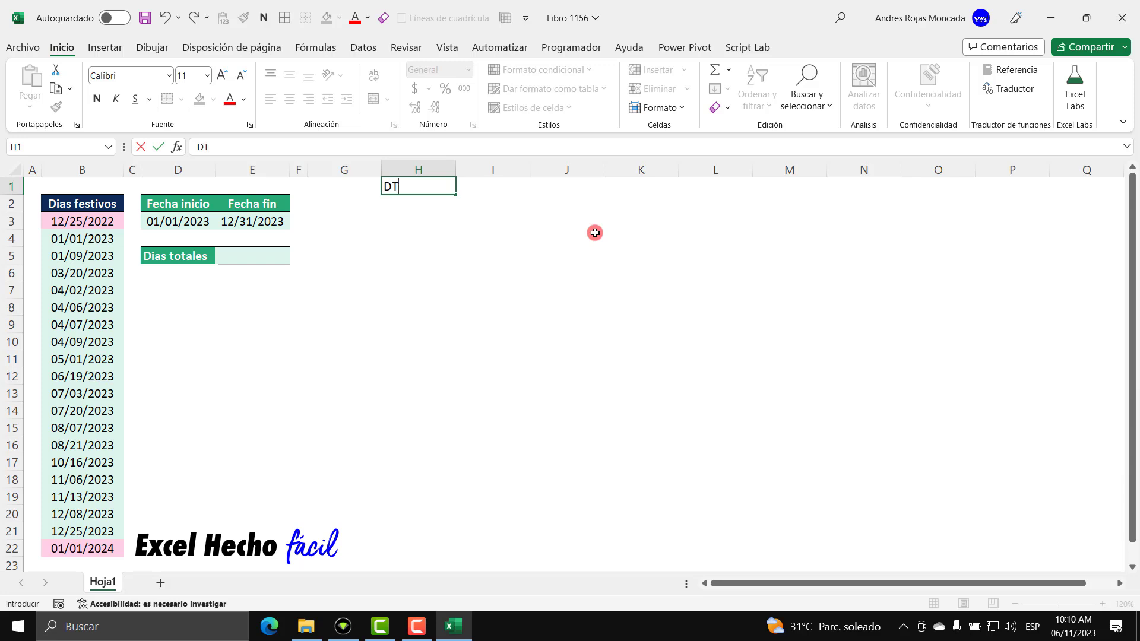
key(Escape)
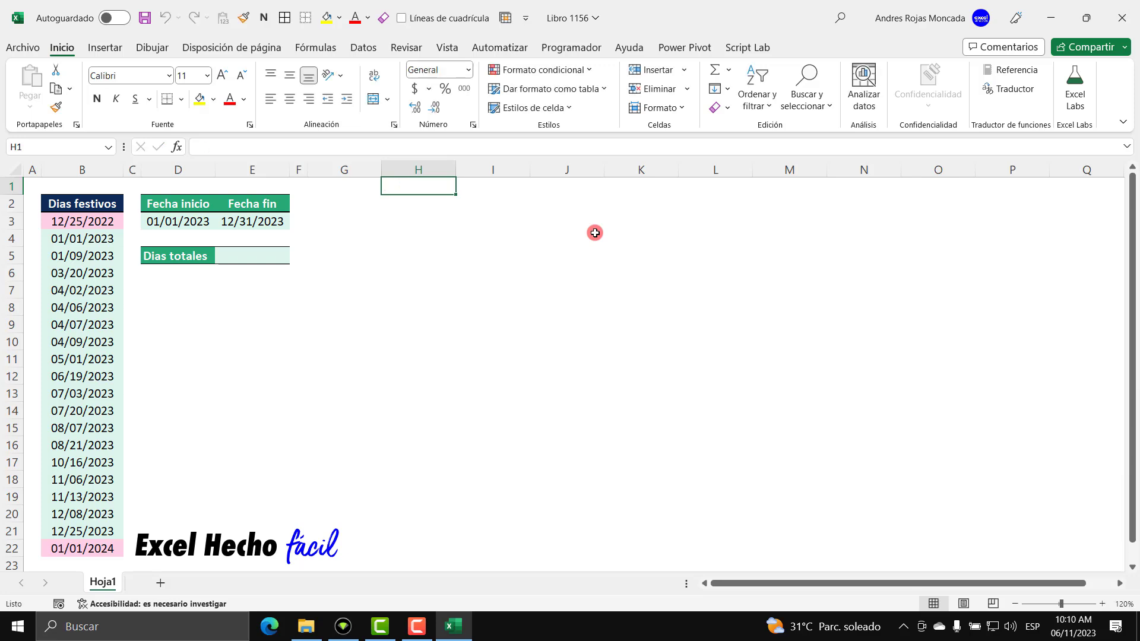
text(=)
key(Escape)
text(DT:)
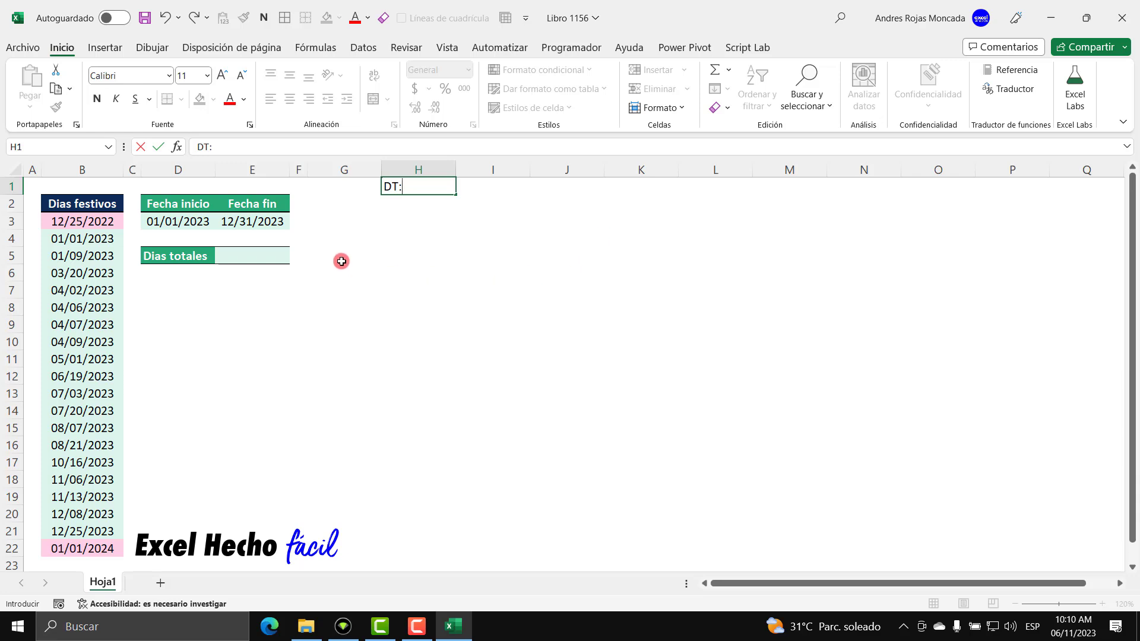
click(476, 187)
Step: Enter =E3-D3+1 in I1 to get 365 total days
text(=)
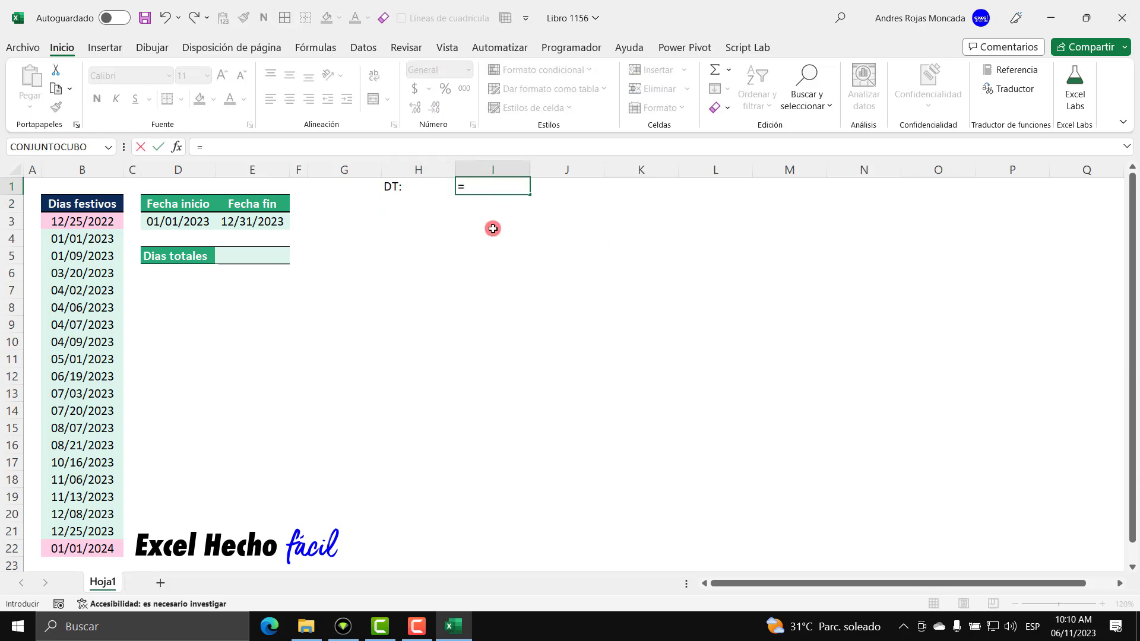
click(261, 225)
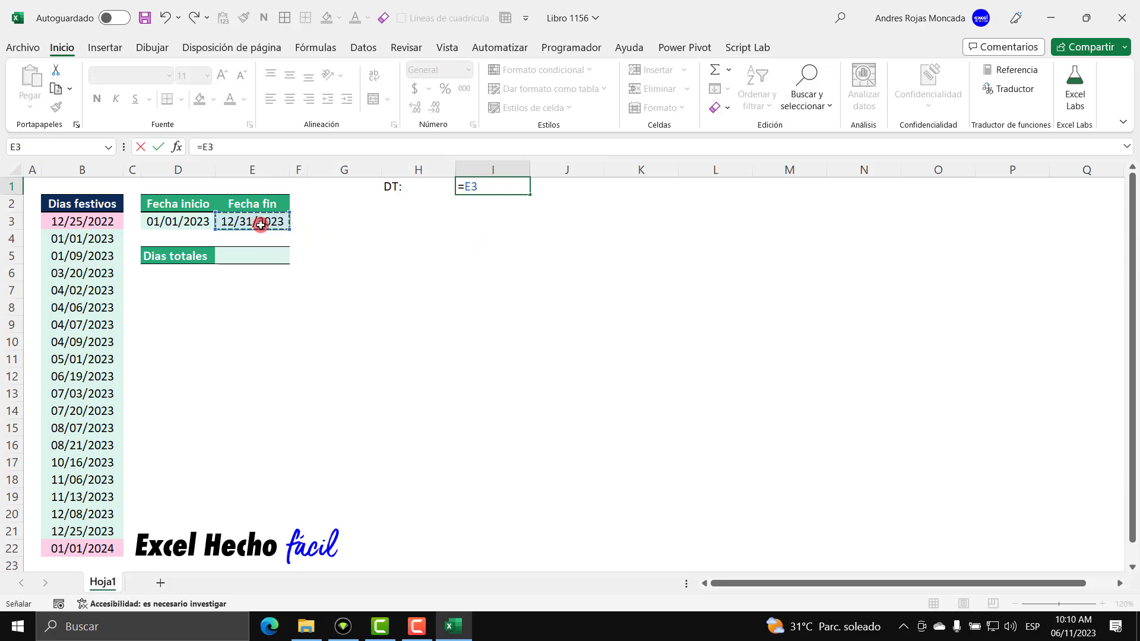
text(-)
click(178, 224)
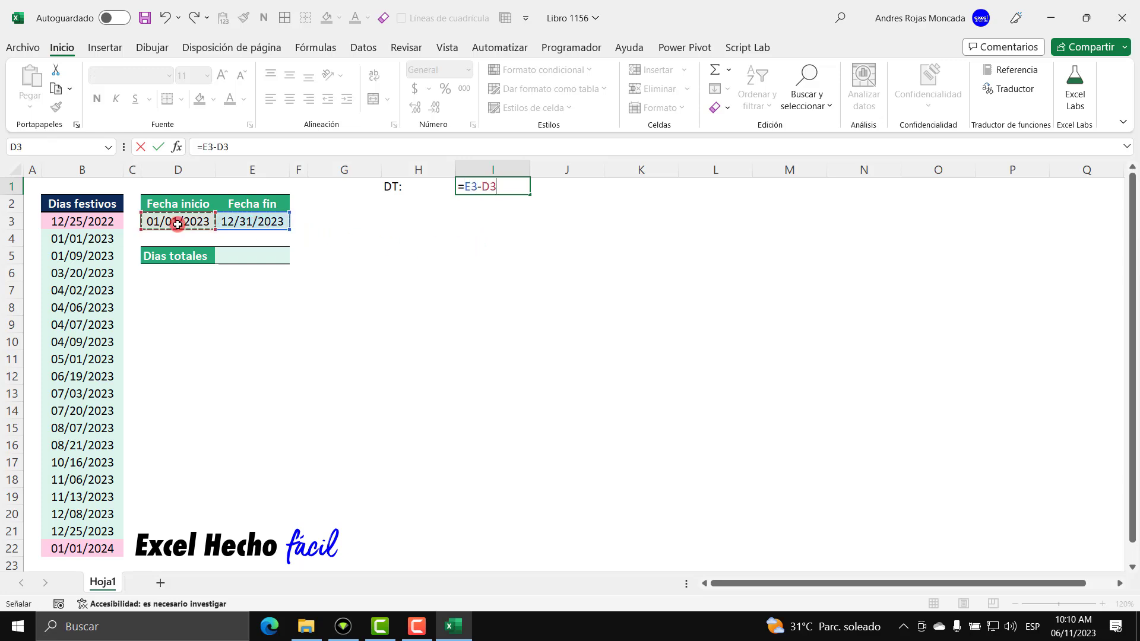
text(+1)
key(Return)
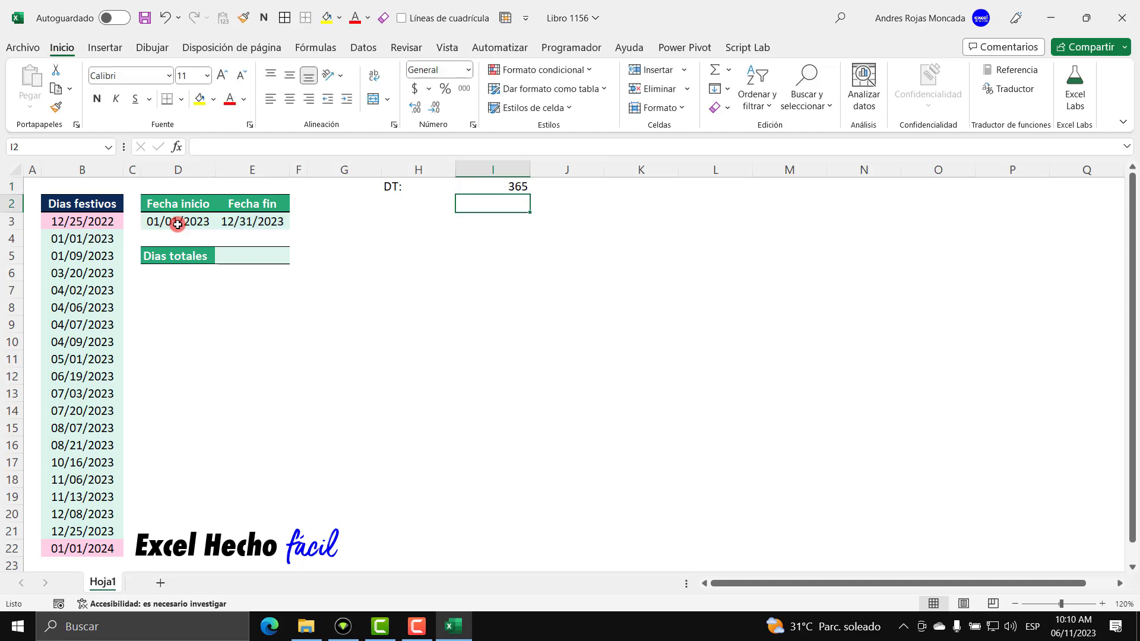
click(475, 189)
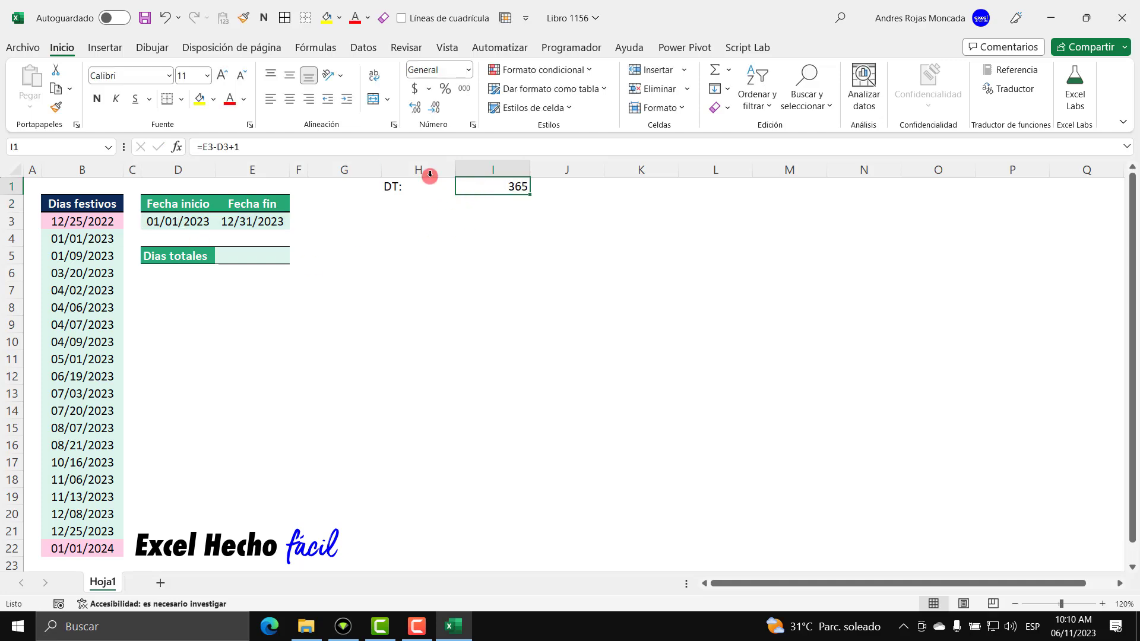
Step: Narrow spacer columns G and J, giving column J a width of 3
right_click(374, 163)
click(451, 401)
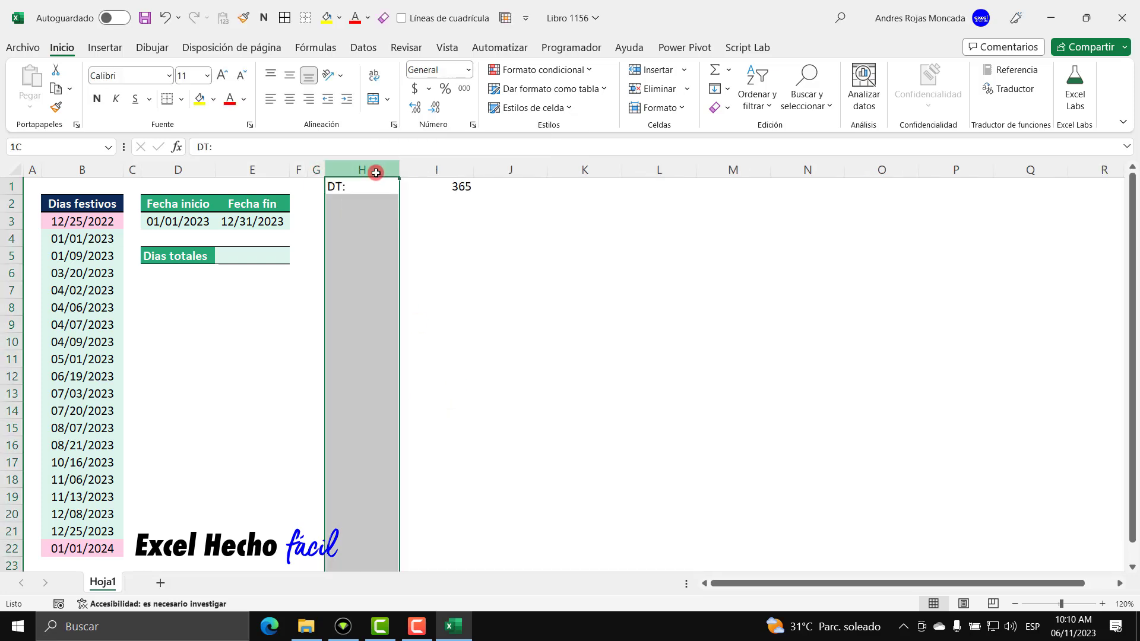
mouse_move(370, 171)
mouse_down()
mouse_move(412, 168)
mouse_move(364, 173)
mouse_up()
click(386, 188)
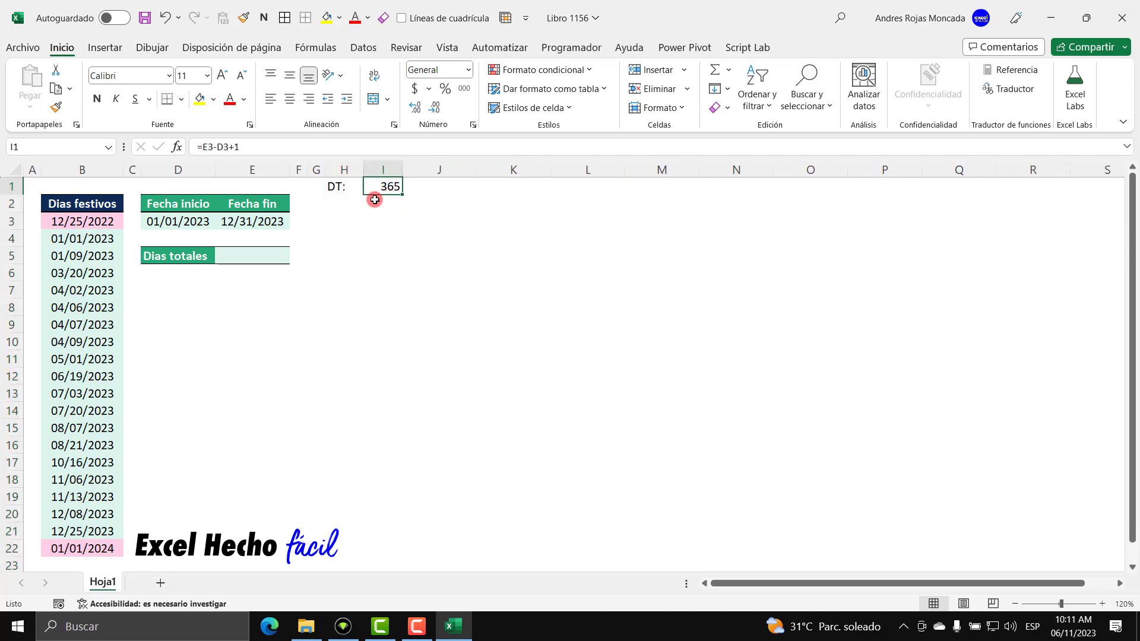
right_click(438, 170)
click(474, 409)
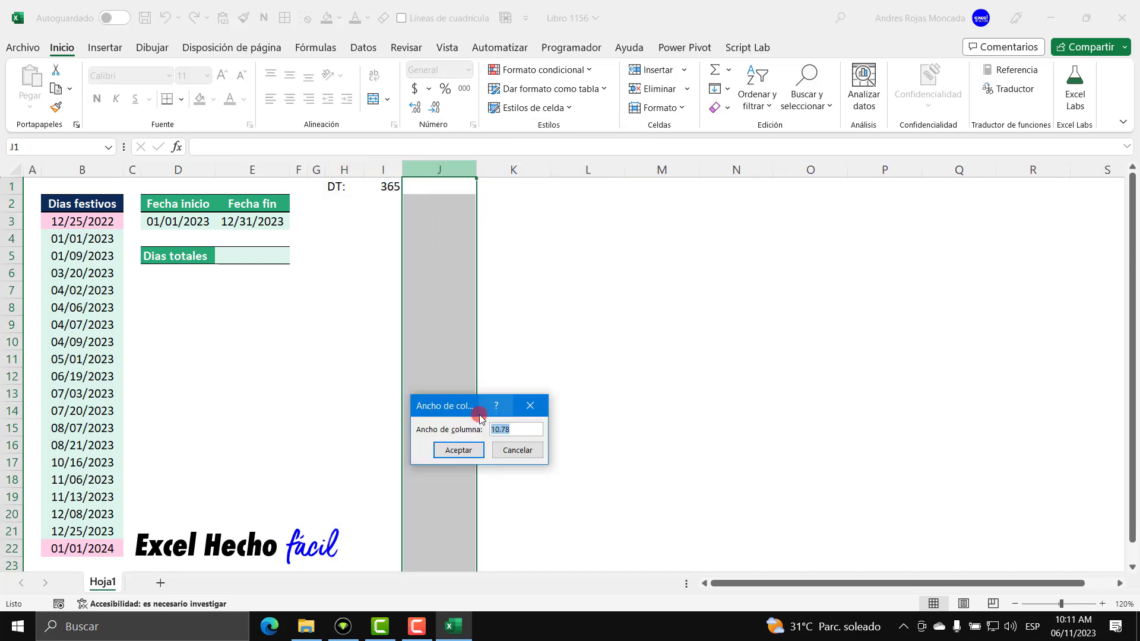
text(3)
key(Return)
Step: Move the DT: label and its 365 value down to H2:I2
click(331, 207)
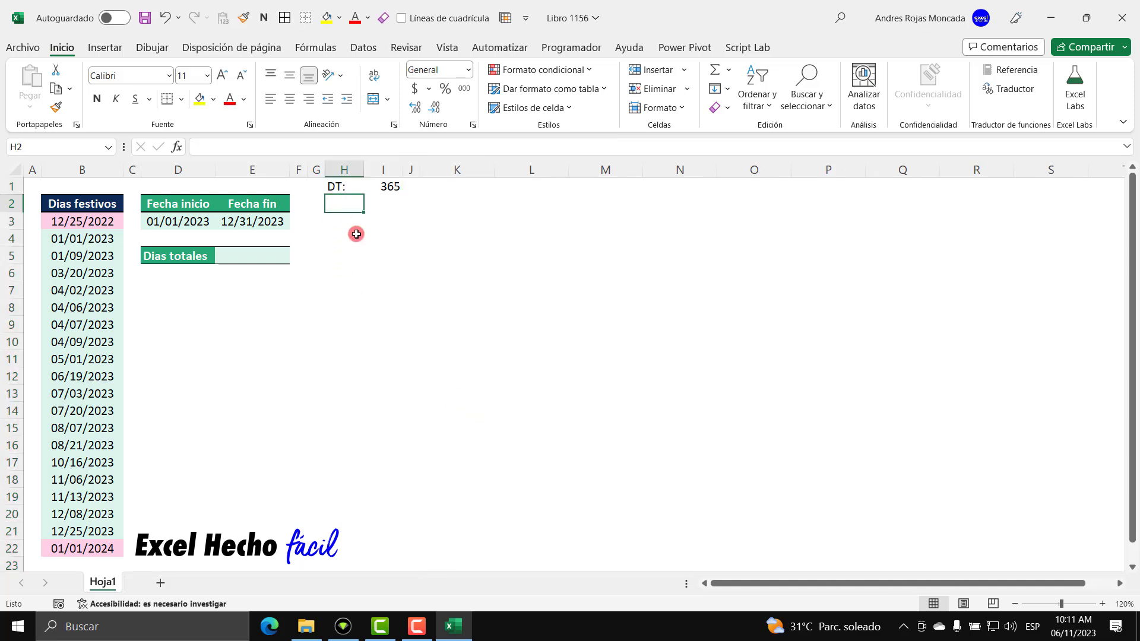
mouse_move(339, 187)
mouse_down()
mouse_move(391, 193)
mouse_move(382, 204)
mouse_up()
click(343, 219)
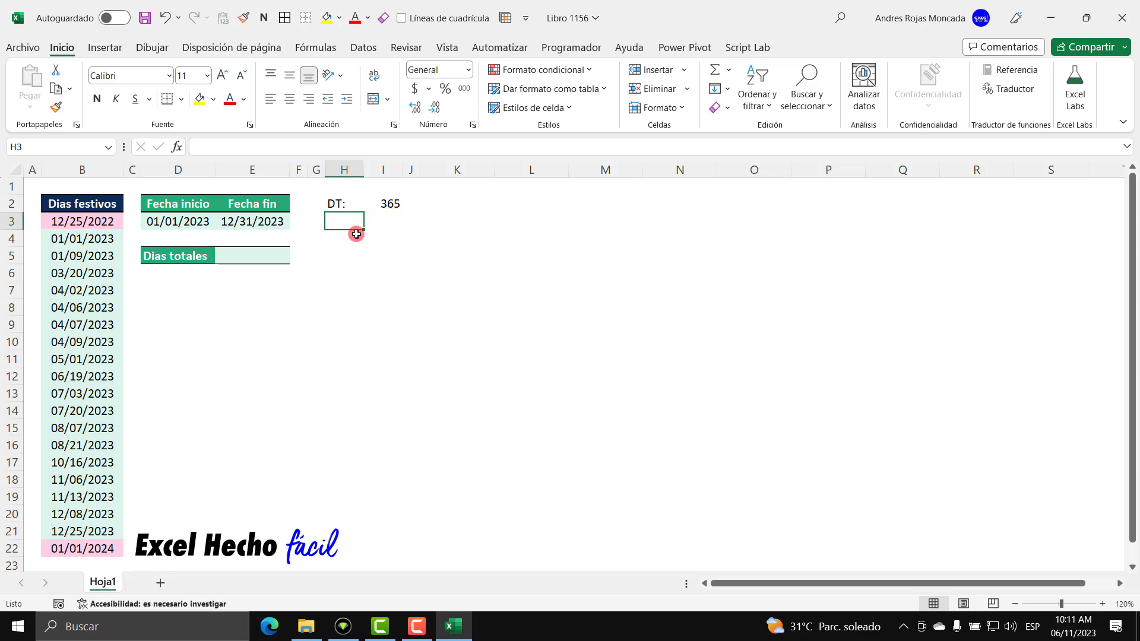
Step: Enter =TEXTO(B3,"ddd") in K3 and fill it down to K22
click(442, 219)
text(=tex)
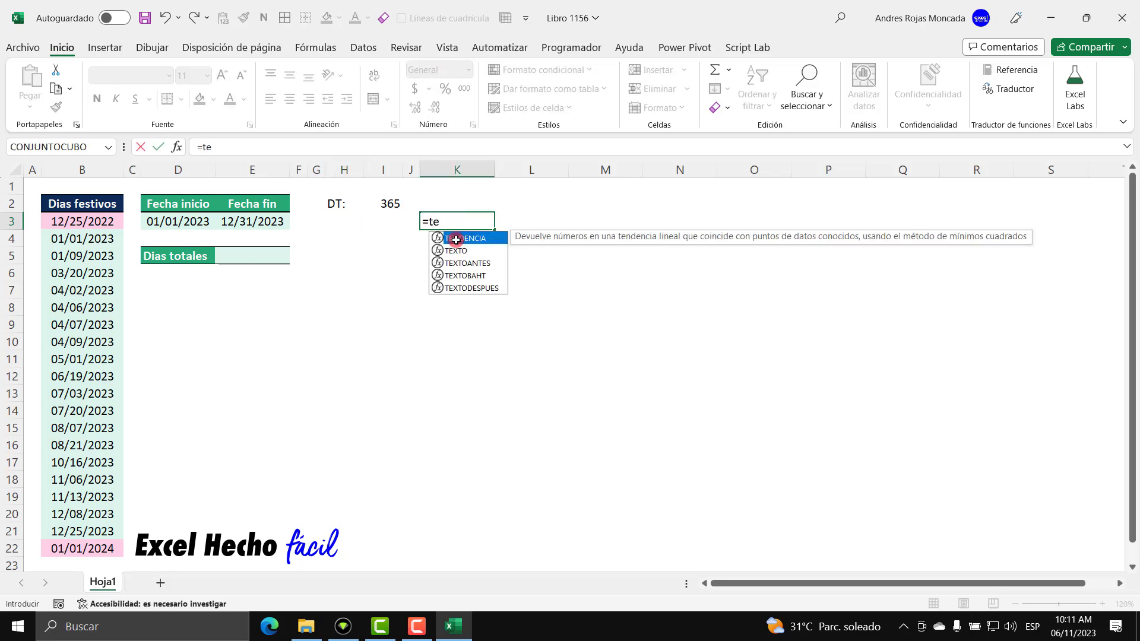
key(Tab)
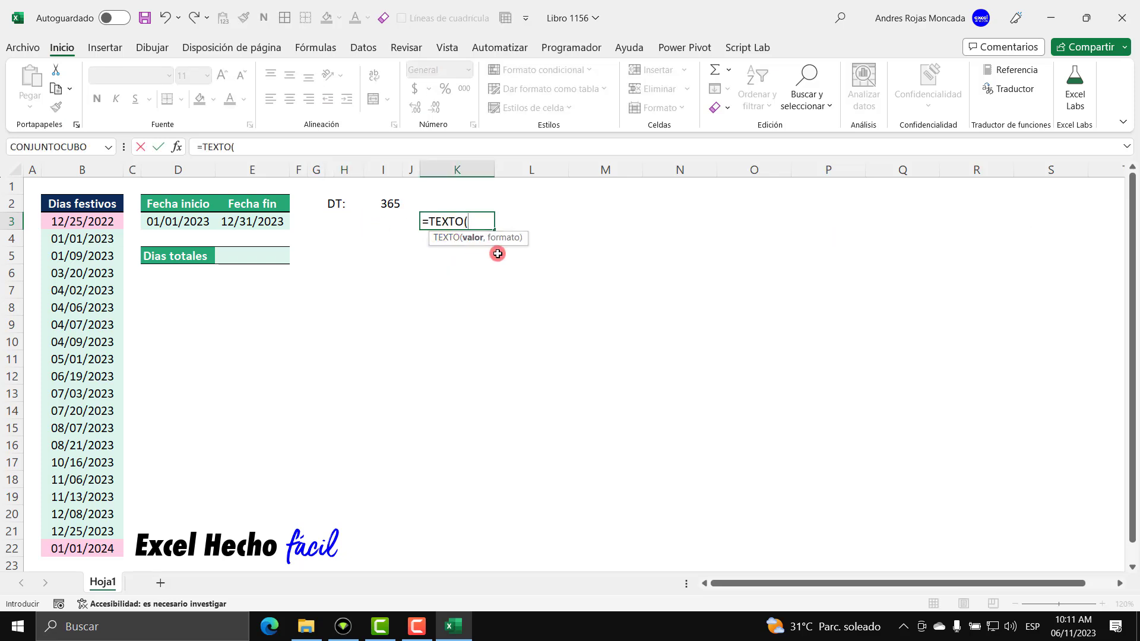
drag(515, 240, 509, 192)
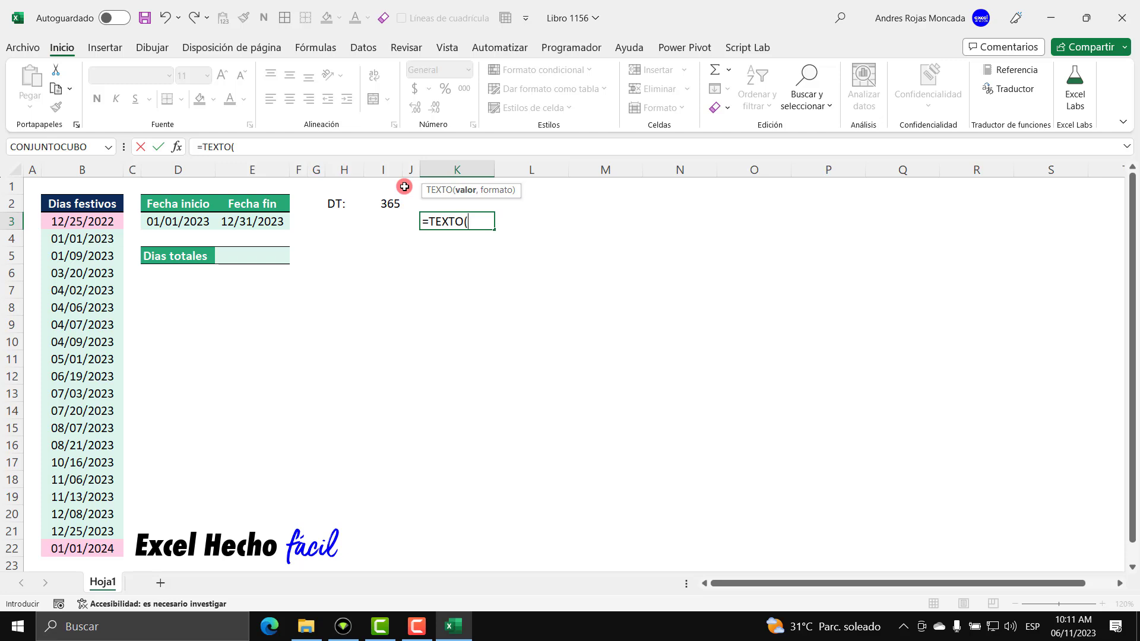
click(87, 222)
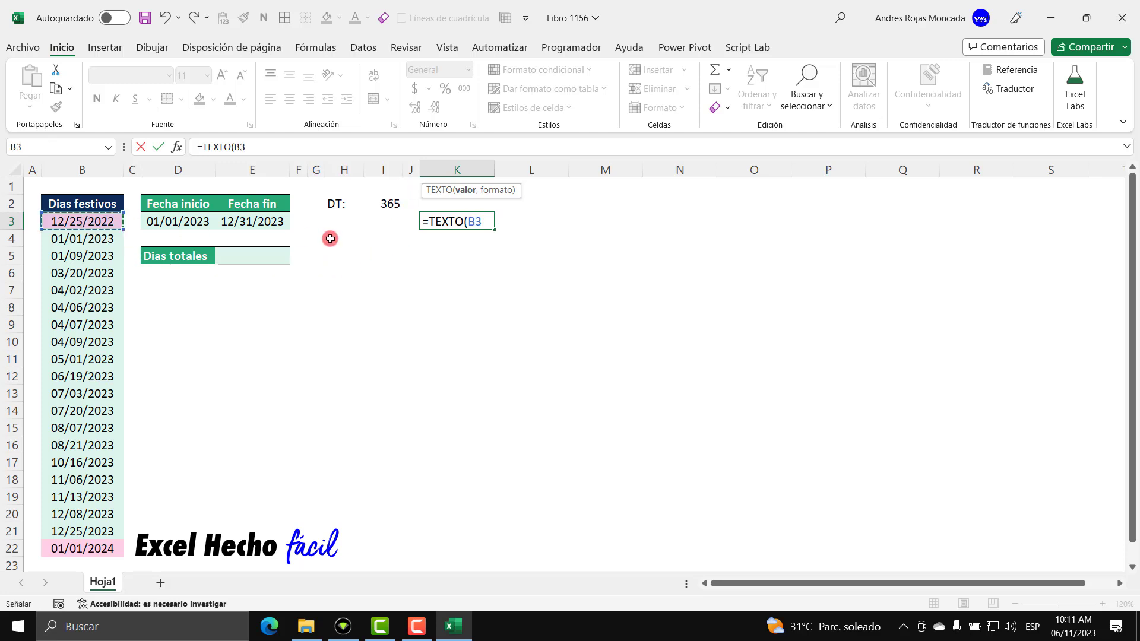
text(,"ddd)
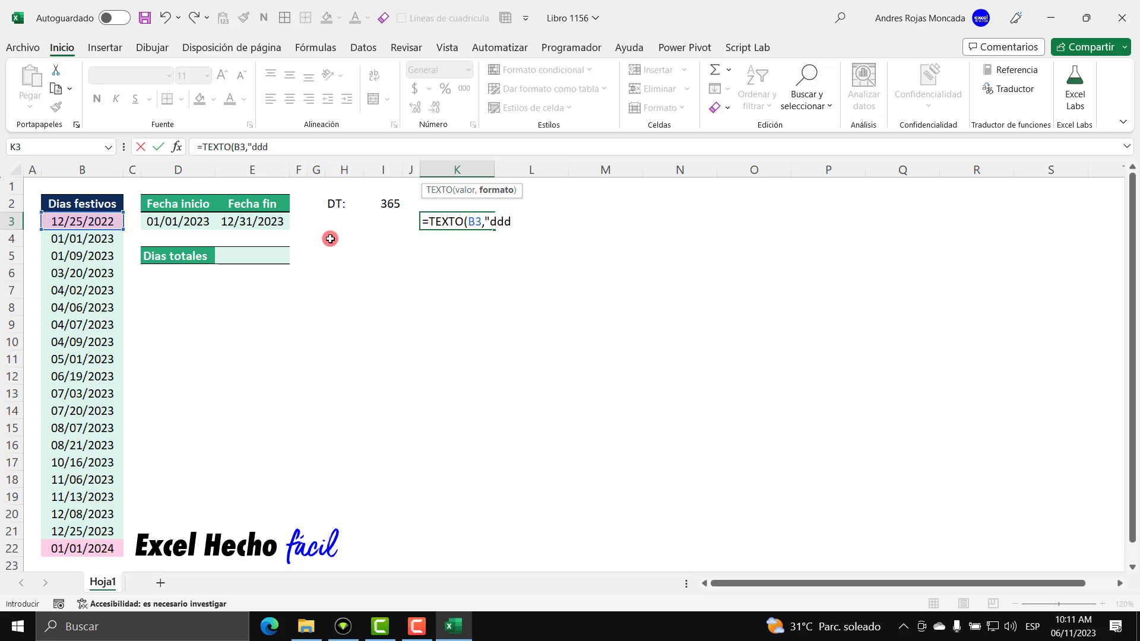
text())
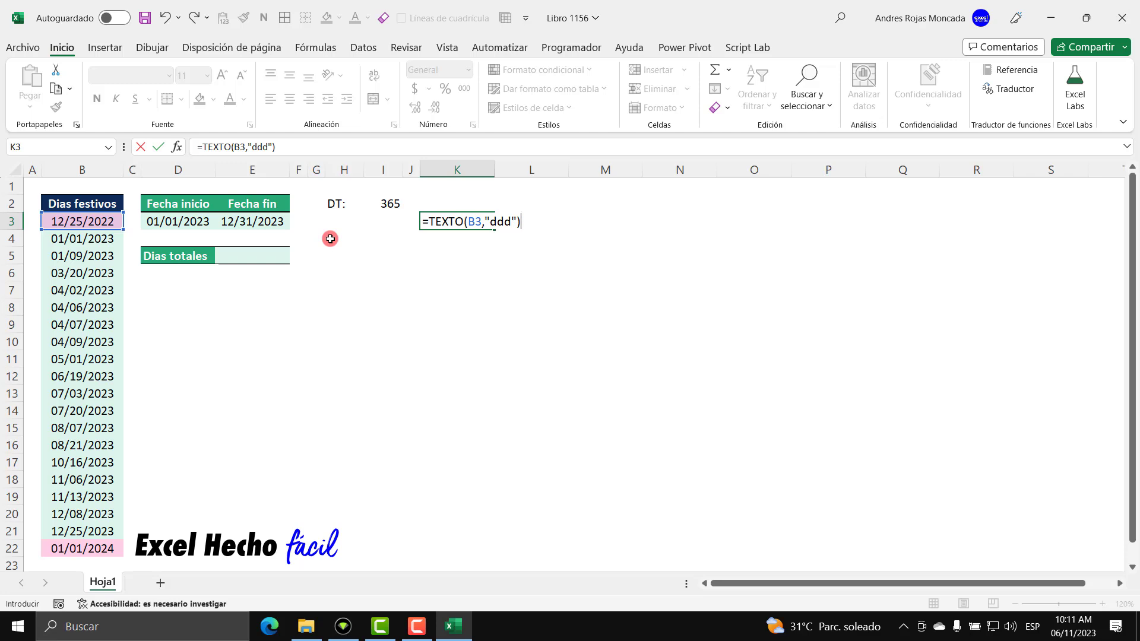
key(Return)
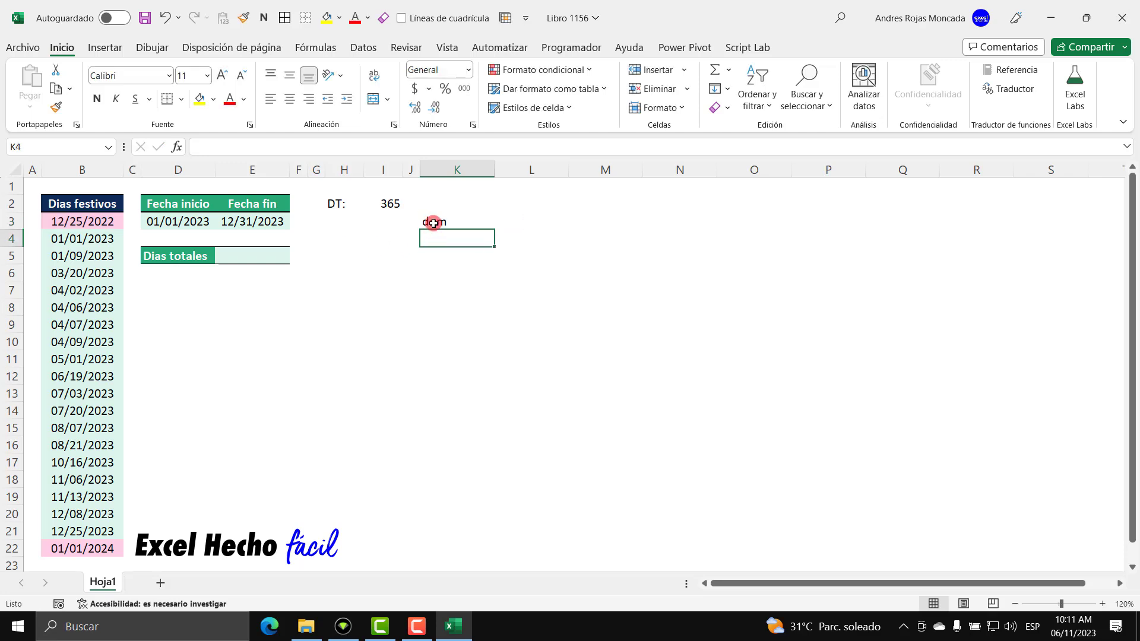
click(432, 222)
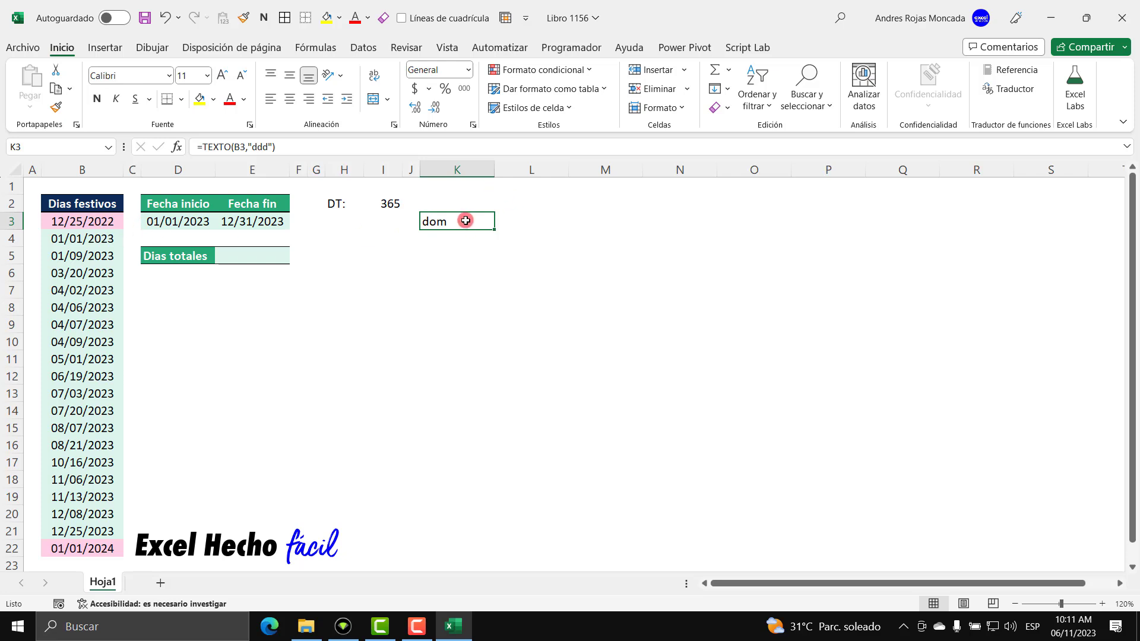
drag(493, 227, 479, 557)
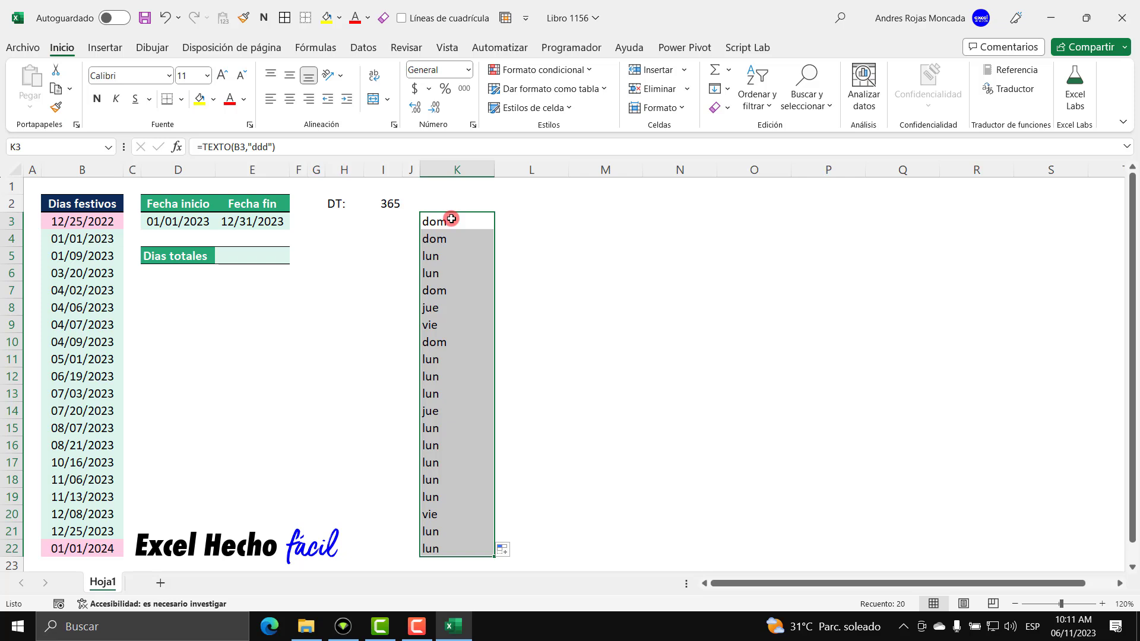
Step: Enter lun in H5 and mar in H6, then select both to seed the weekday series
click(351, 251)
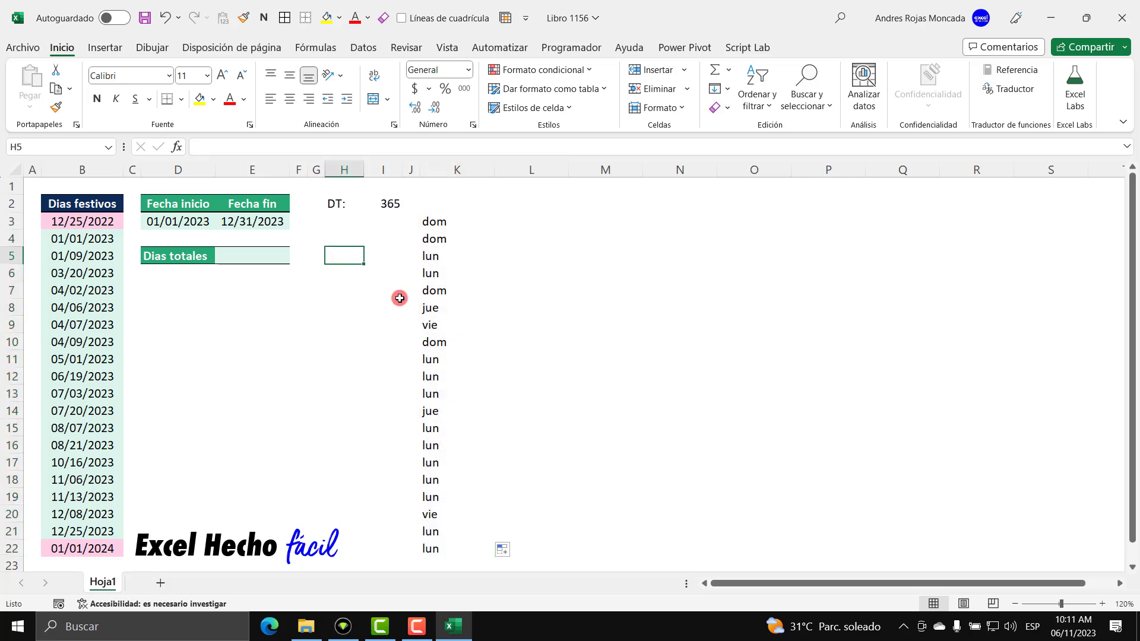
text(lun)
key(Return)
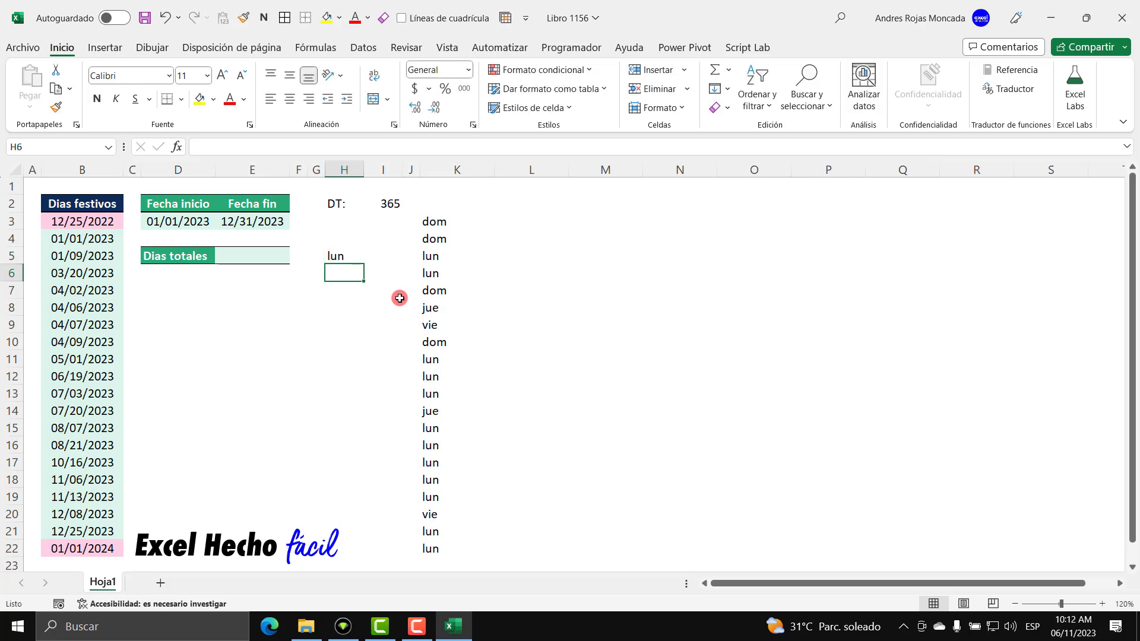
text(mar)
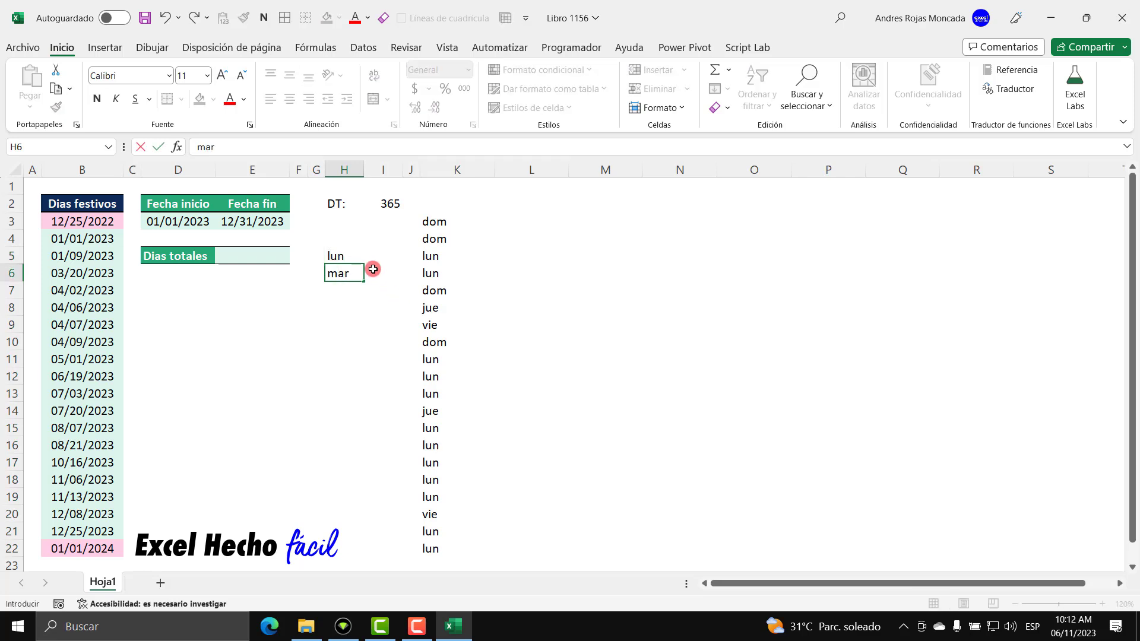
key(Return)
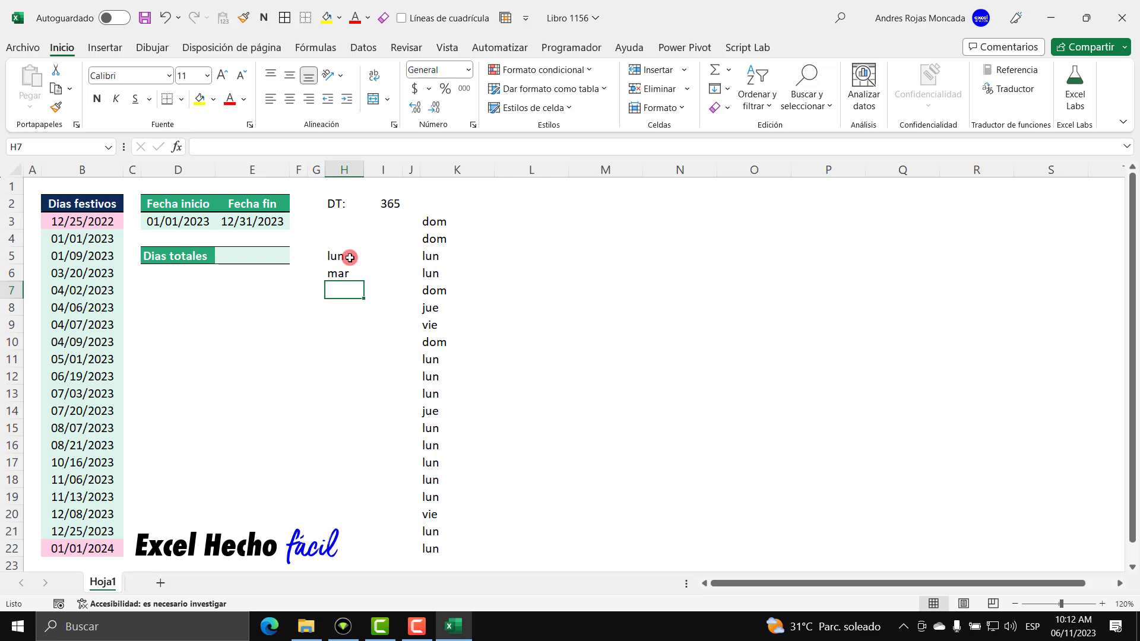
drag(344, 256, 364, 359)
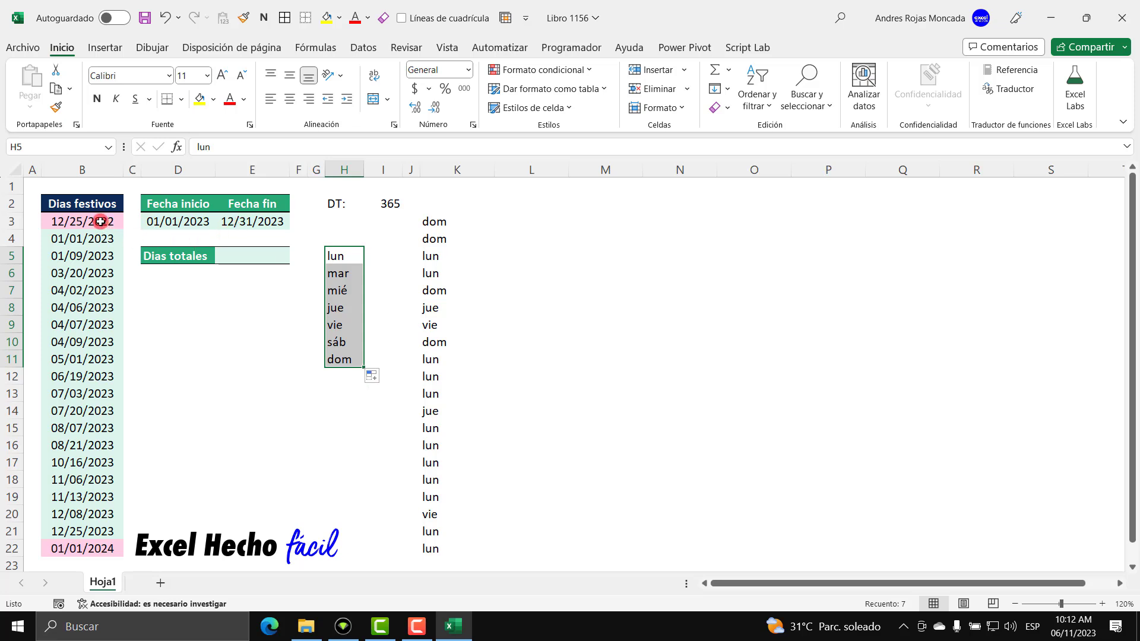
Step: Give K3 and K22 a red fill with white text
click(430, 221)
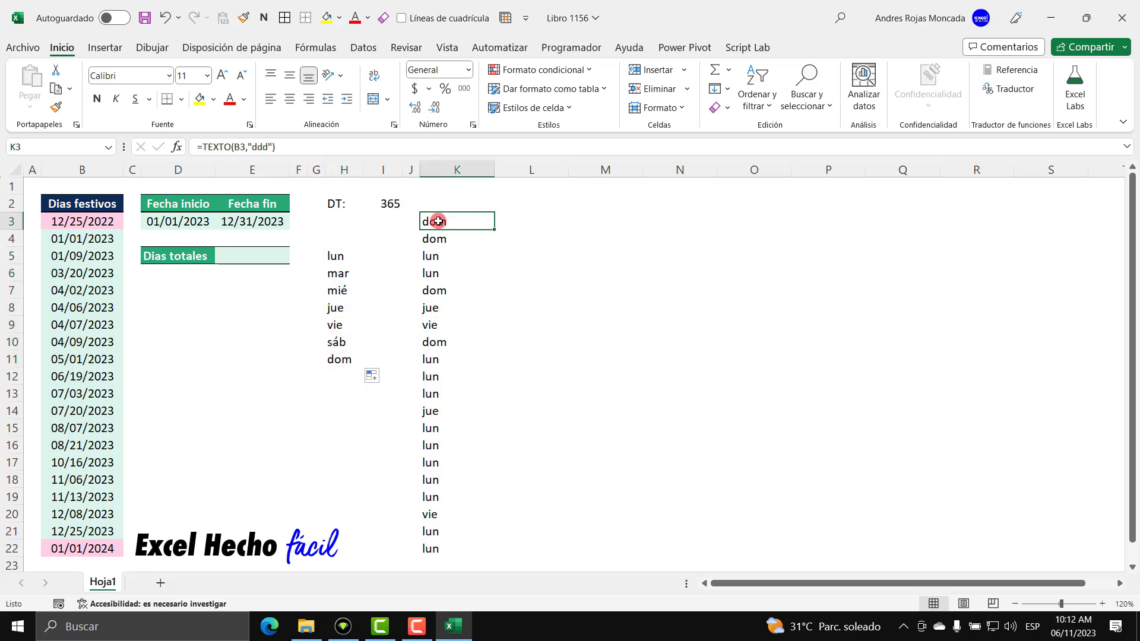
ctrl+click(433, 547)
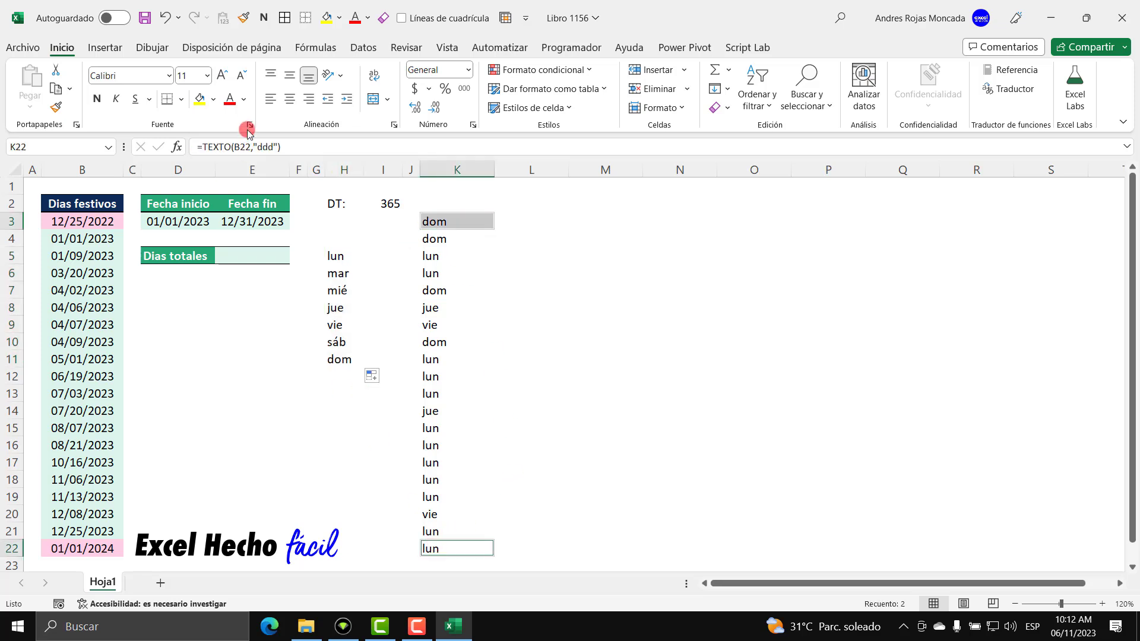
click(214, 99)
click(210, 237)
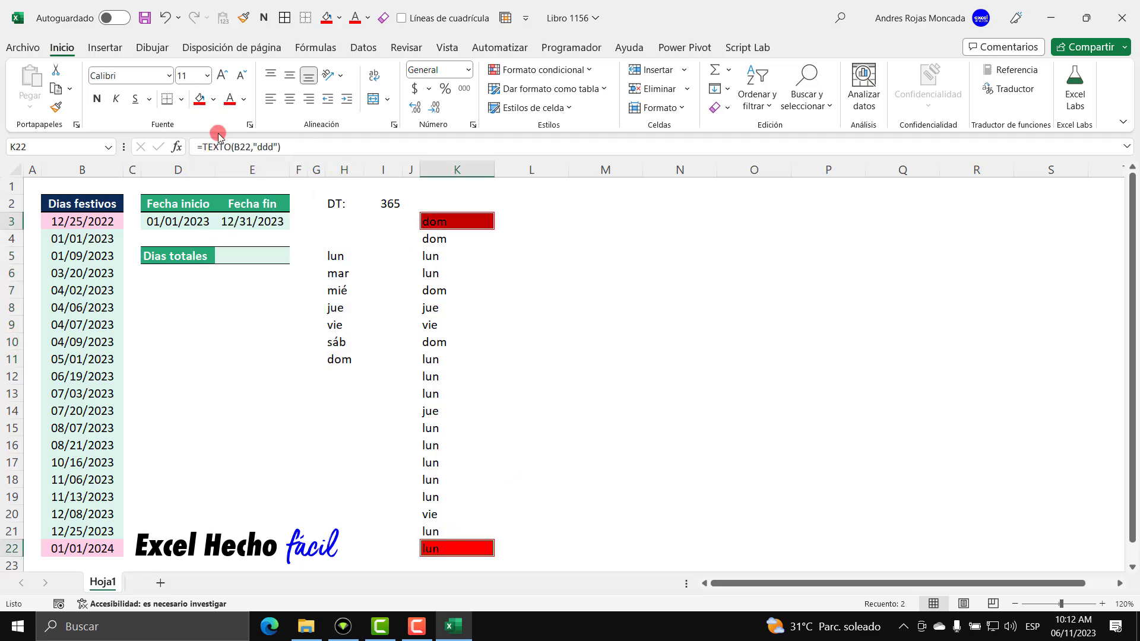
click(245, 102)
click(228, 146)
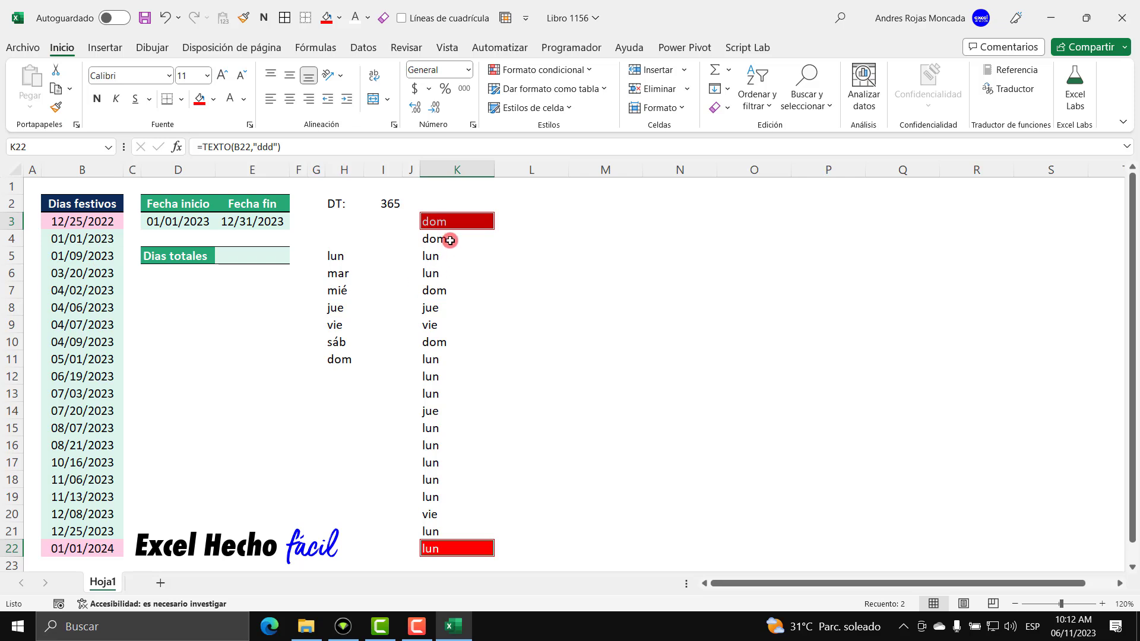
Step: Fill the day cells K4, K7, K9, K10 and K20 red
click(450, 241)
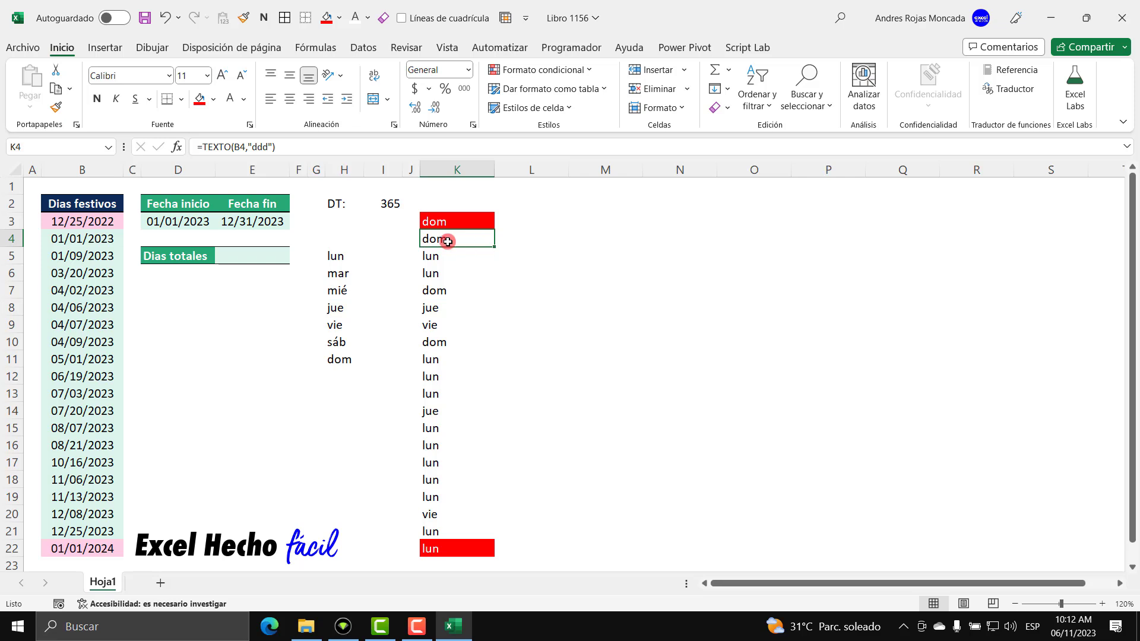
ctrl+click(444, 291)
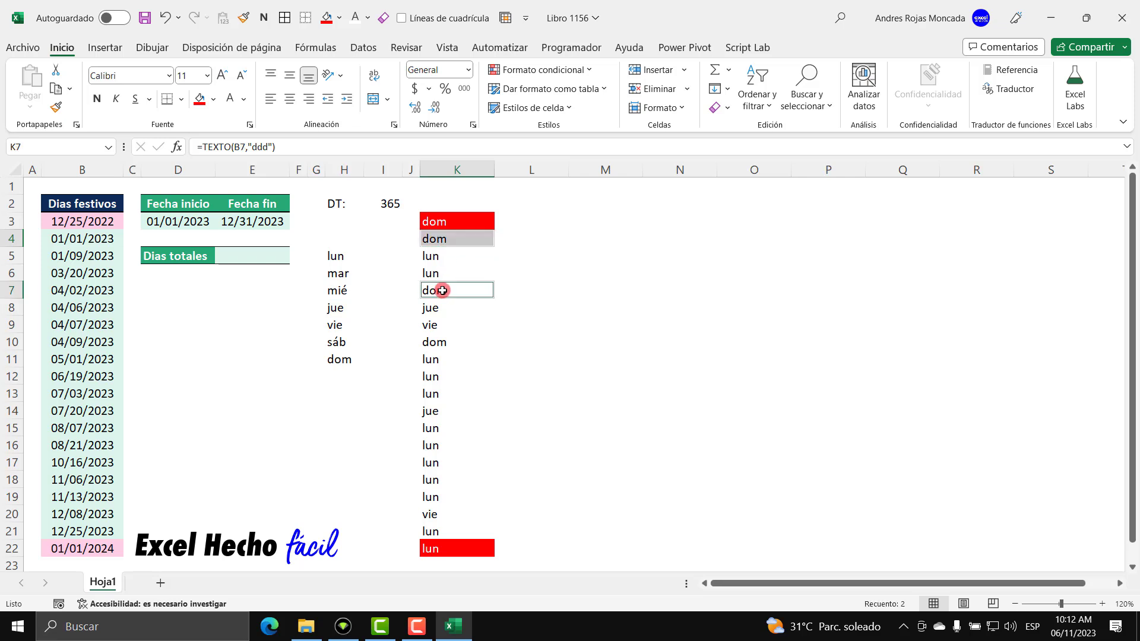
ctrl+click(441, 326)
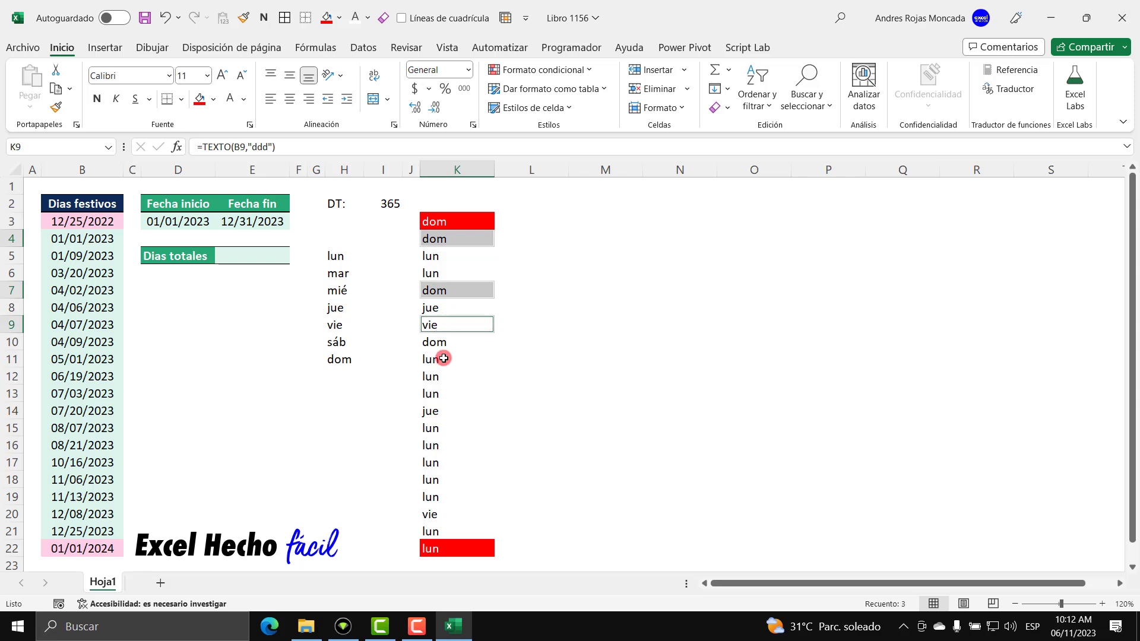
ctrl+click(443, 343)
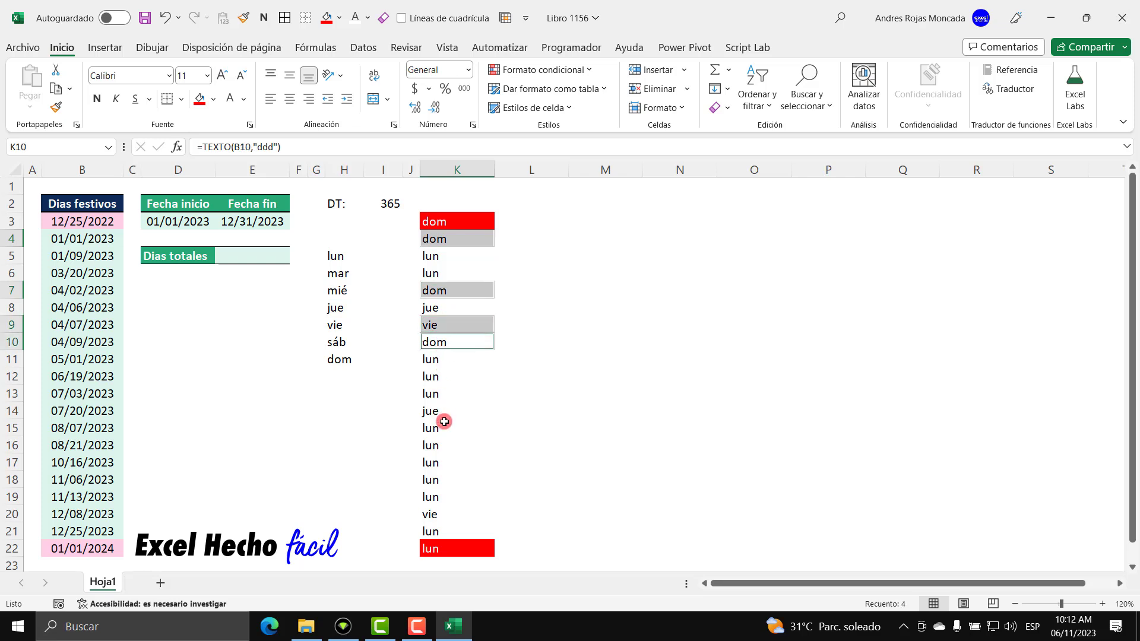
ctrl+click(457, 519)
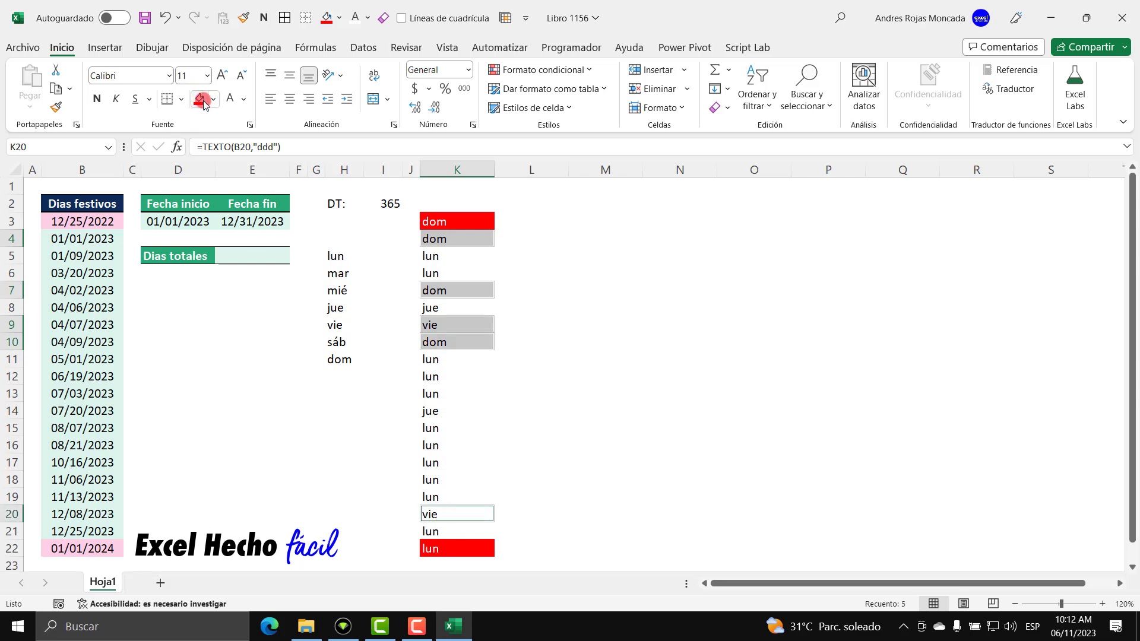
click(199, 99)
Step: Select all red cells together, then select B3:B22 to count the holidays
click(476, 222)
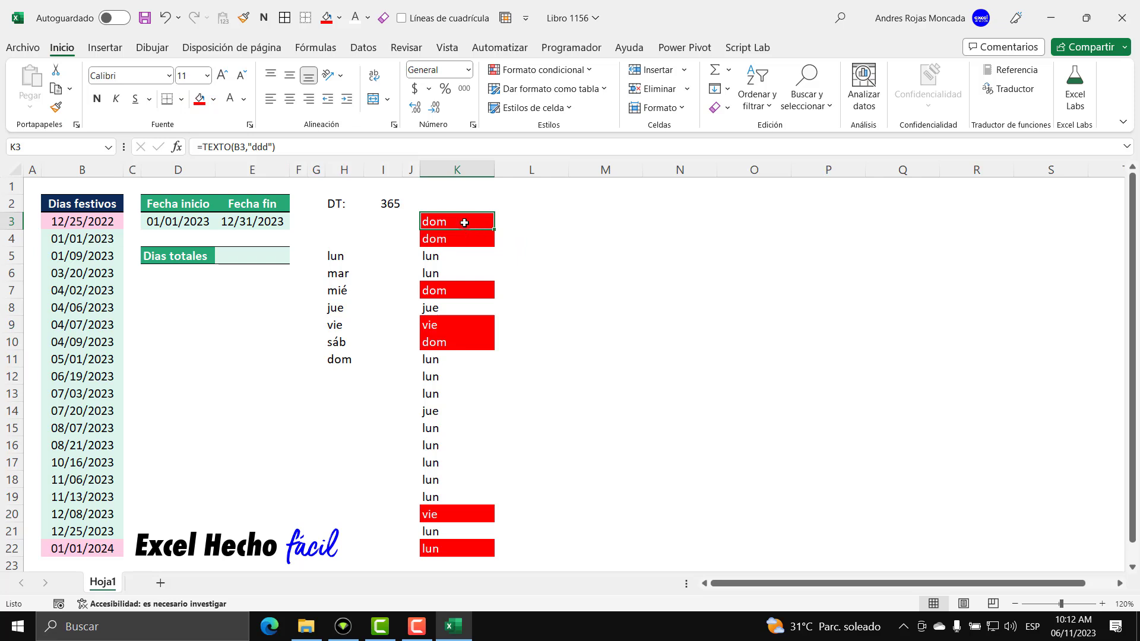
shift+click(463, 238)
ctrl+click(455, 291)
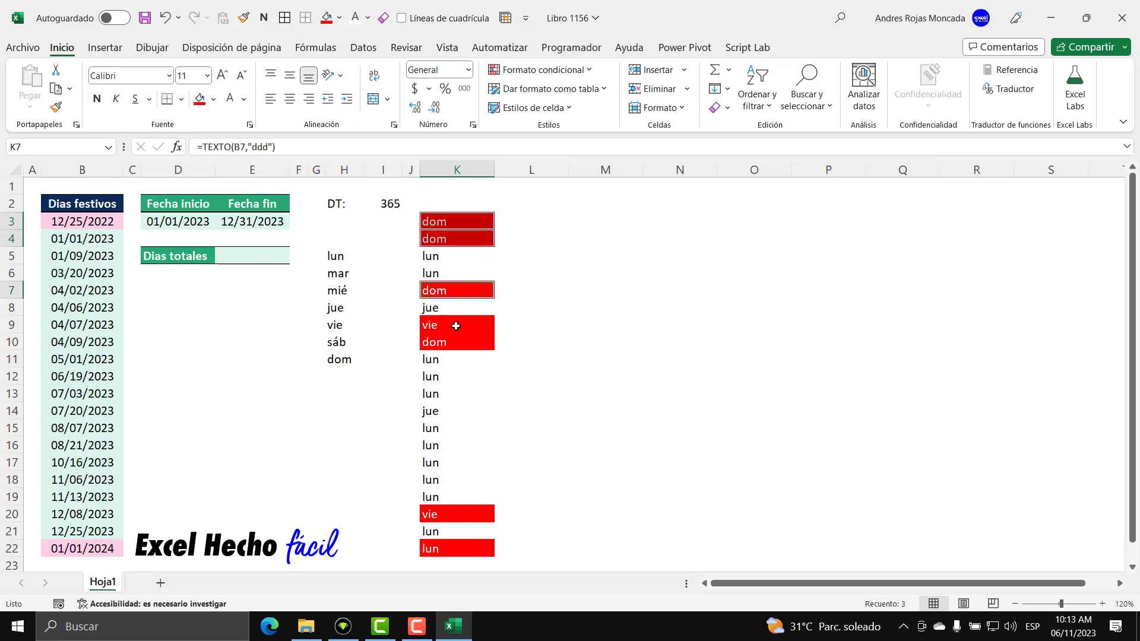
drag(456, 326, 457, 342)
ctrl+click(457, 514)
ctrl+click(460, 549)
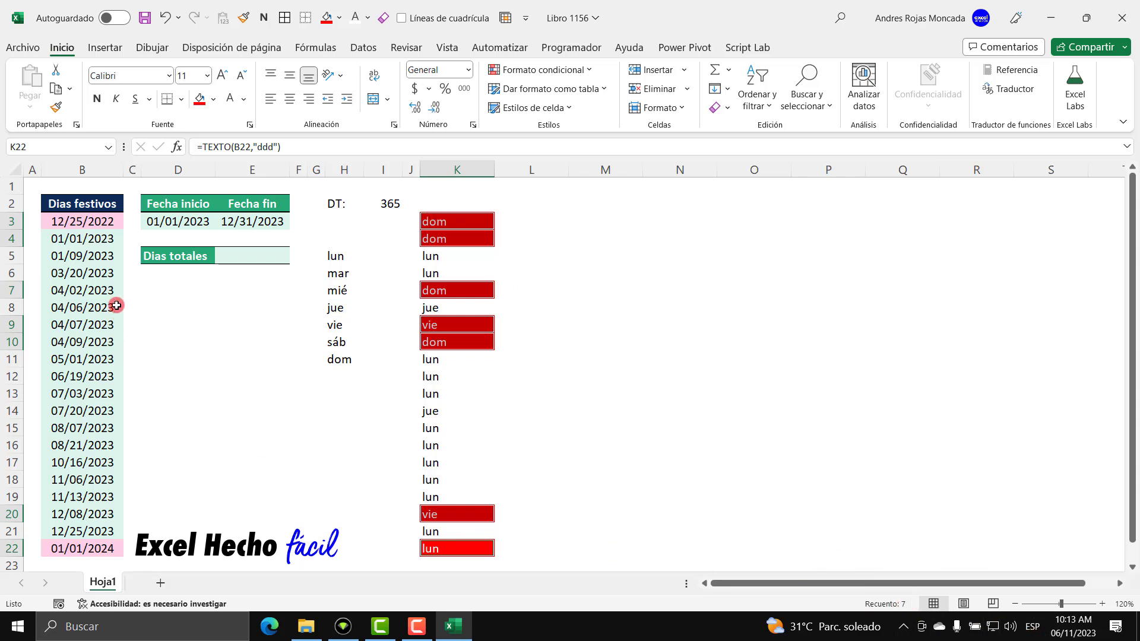
click(113, 223)
drag(112, 247, 112, 549)
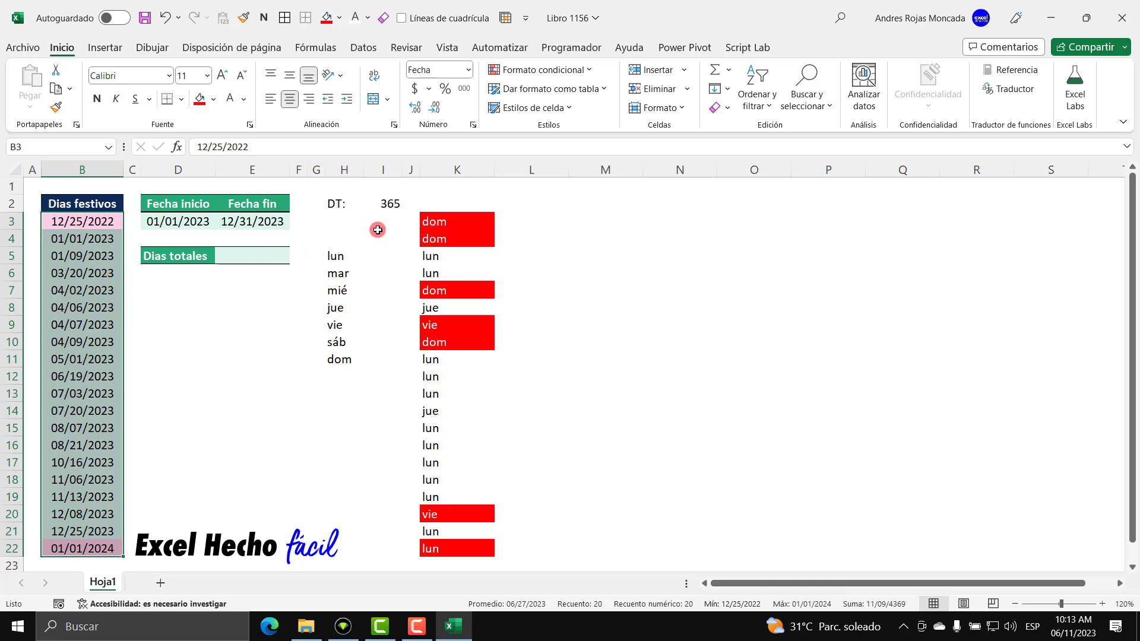
Step: Enter the label TF: in H3 and move to I3
click(336, 221)
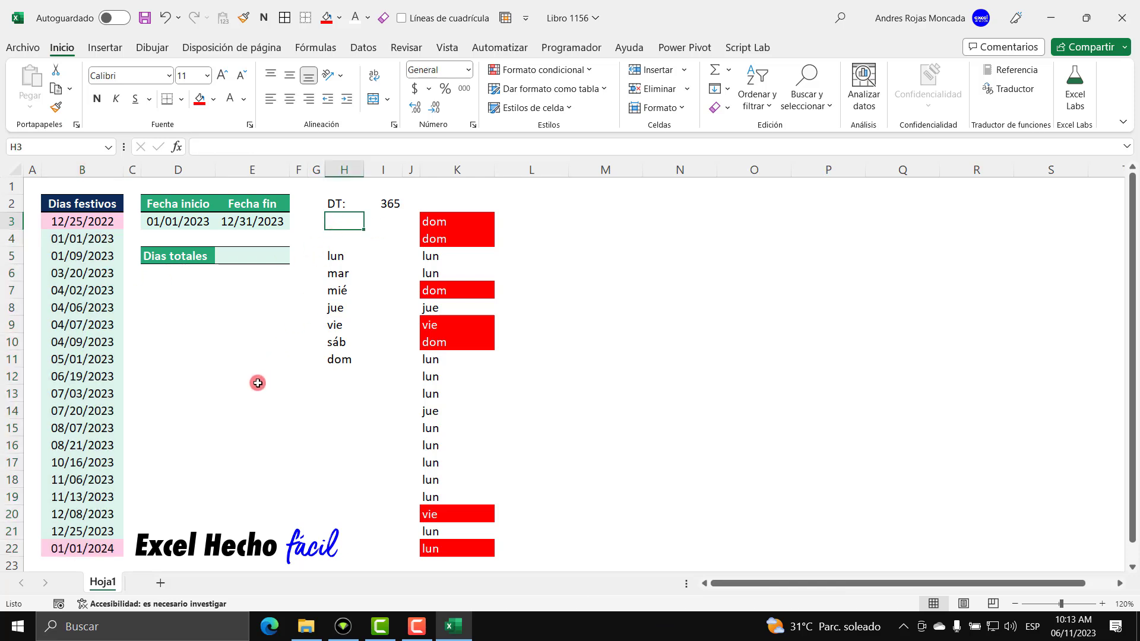
text(TF:)
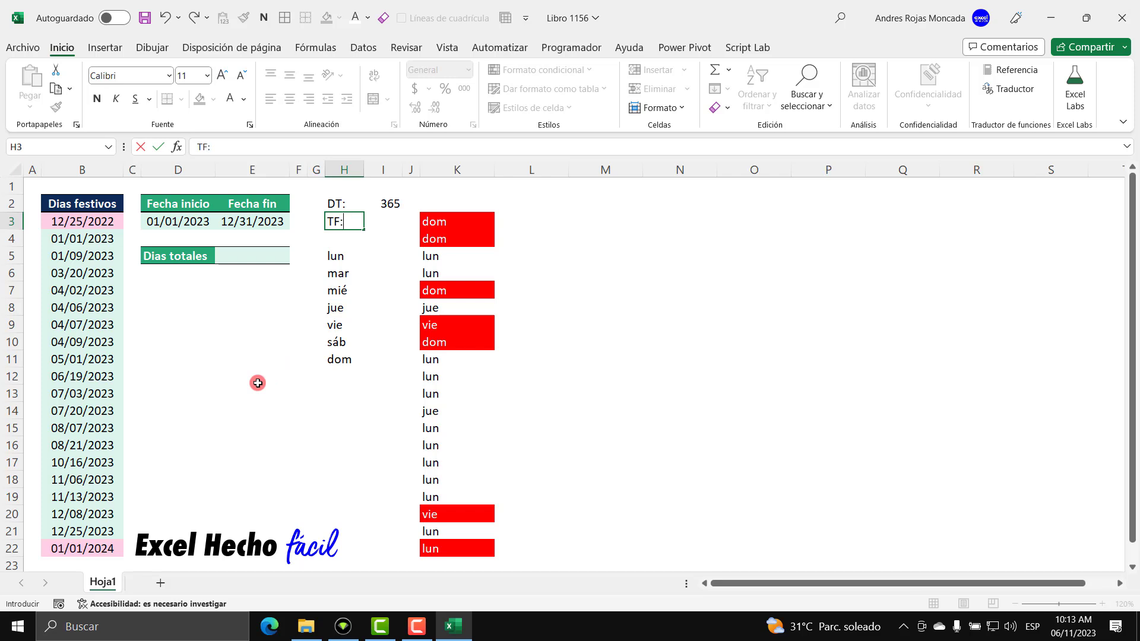
key(Tab)
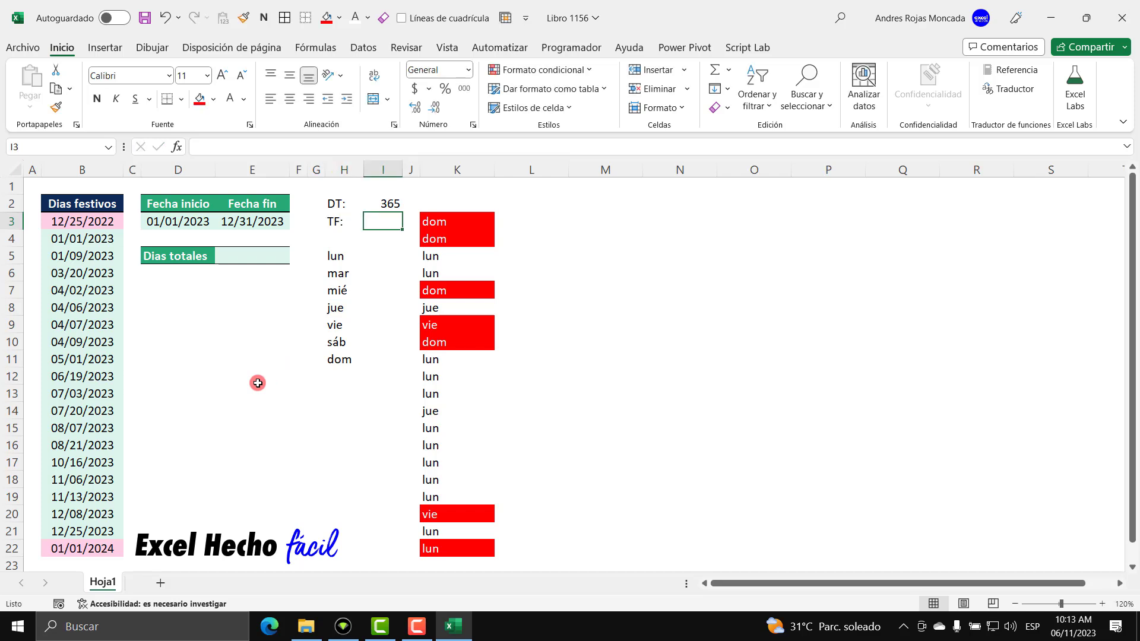
text(20)
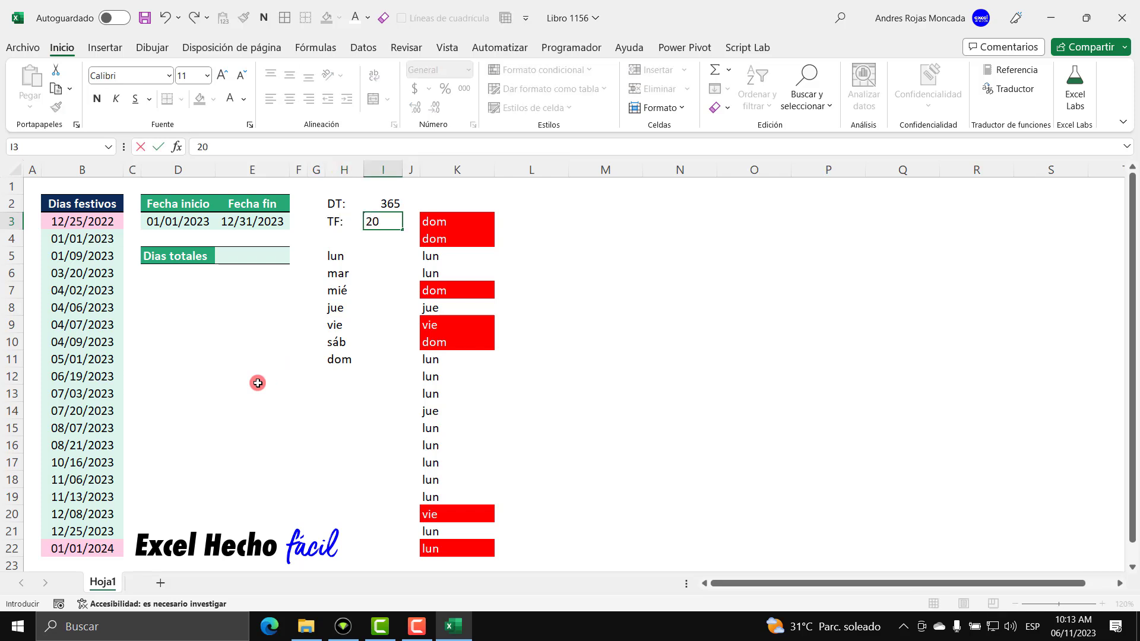
key(Escape)
Step: Recount the holidays in B3:B22 and enter =20-7 in I3
drag(93, 222, 88, 550)
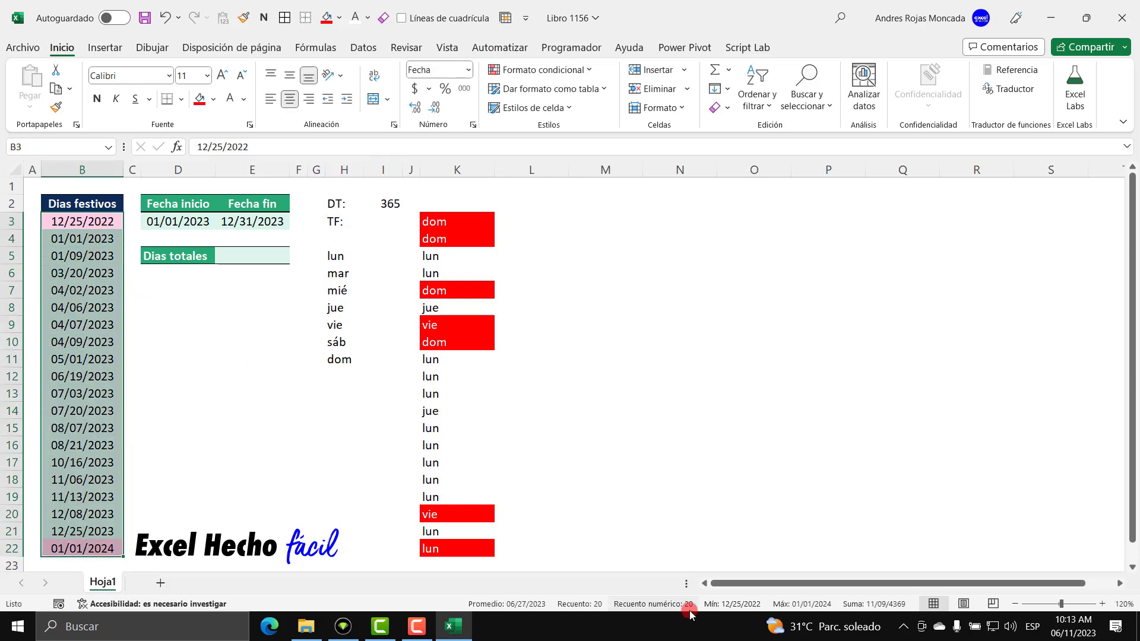
click(385, 223)
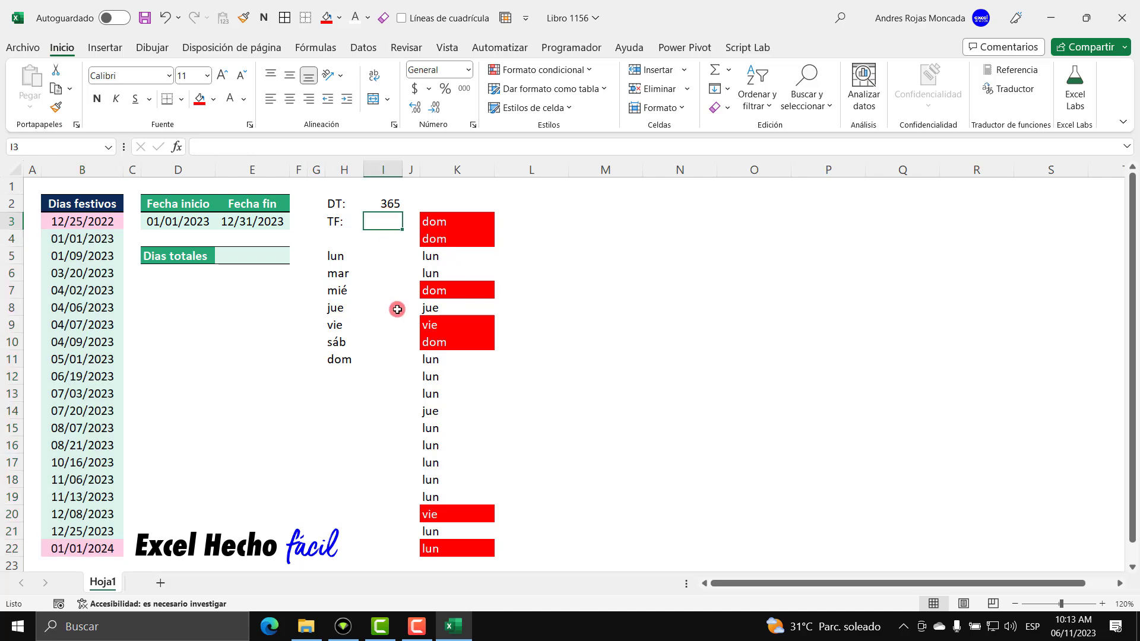
text(=)
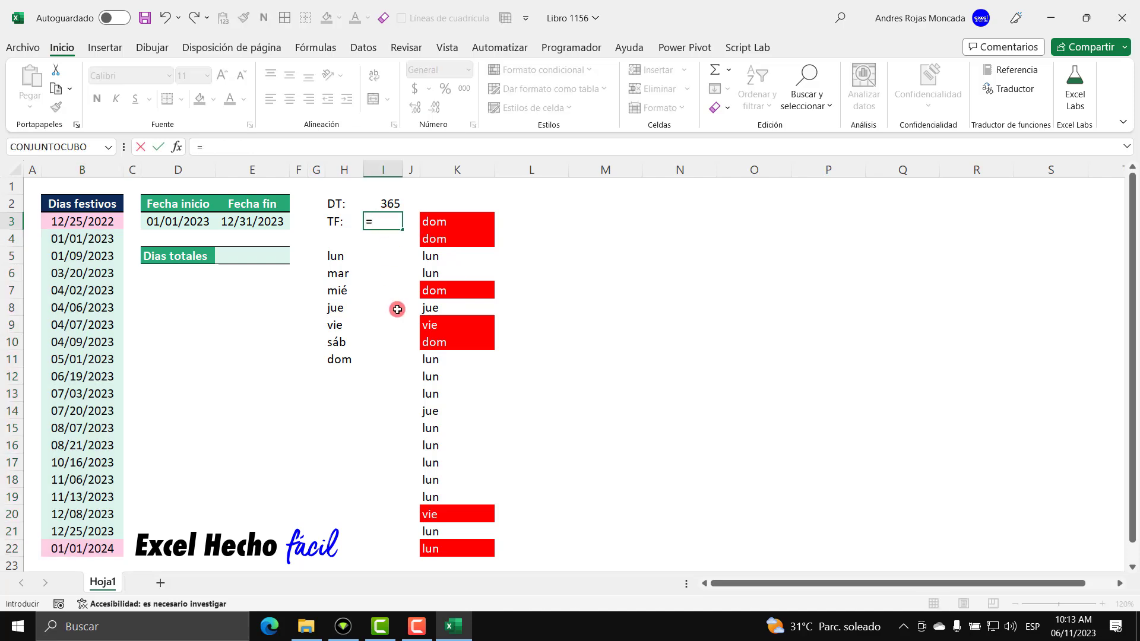
text(2)
text(-7)
key(Return)
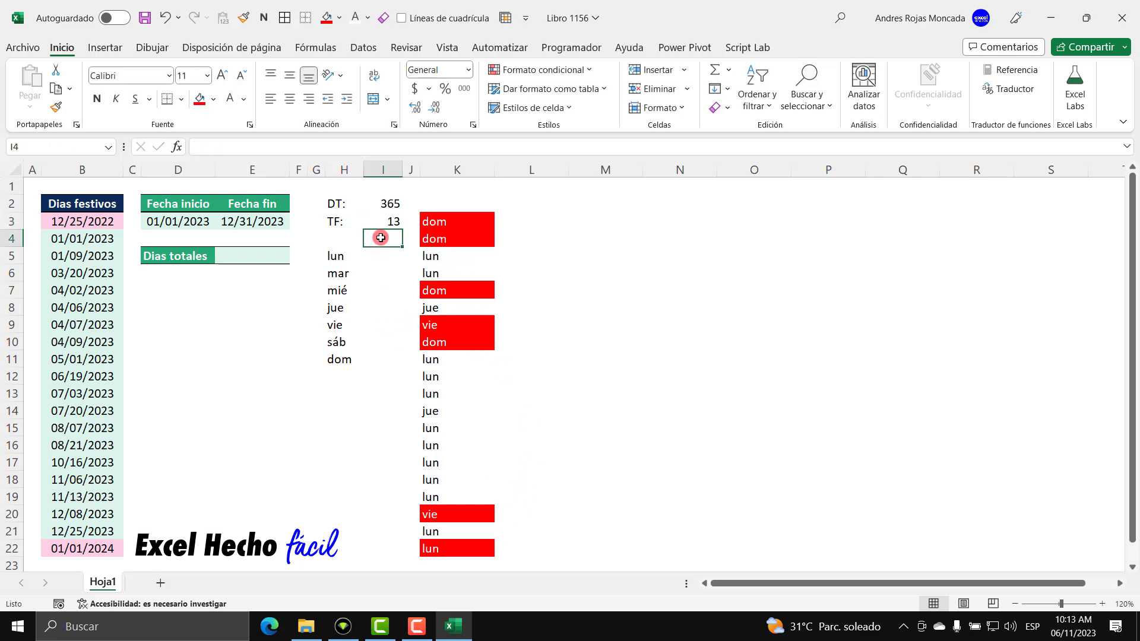
Step: Check the DT and TF formulas, then change I3 to =7-20 showing -13
drag(337, 203, 392, 229)
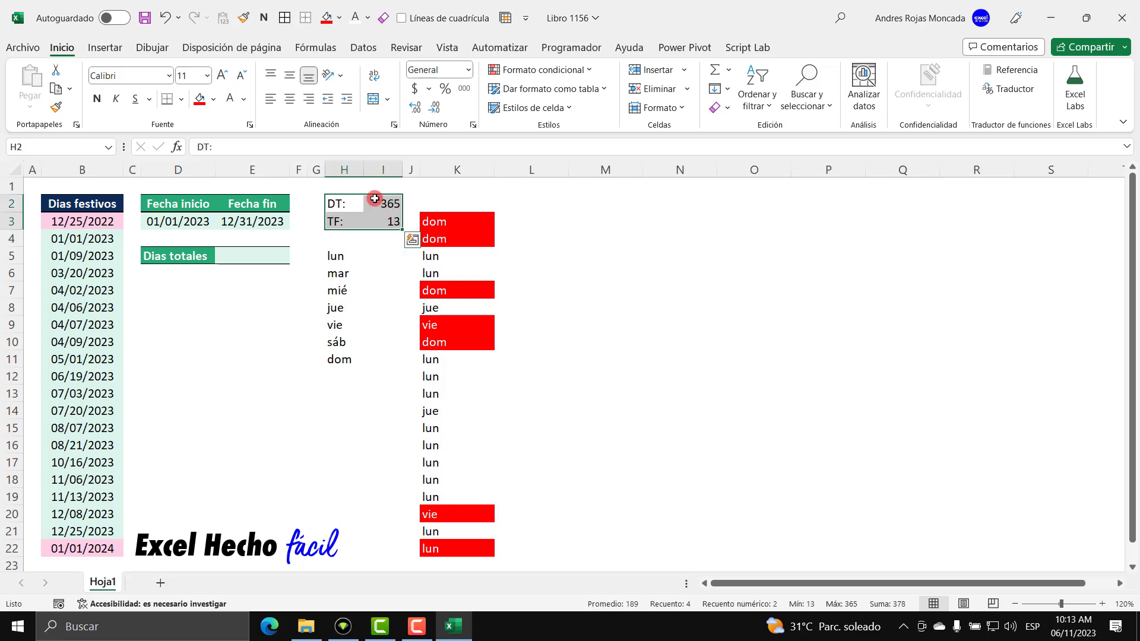
click(338, 203)
click(382, 203)
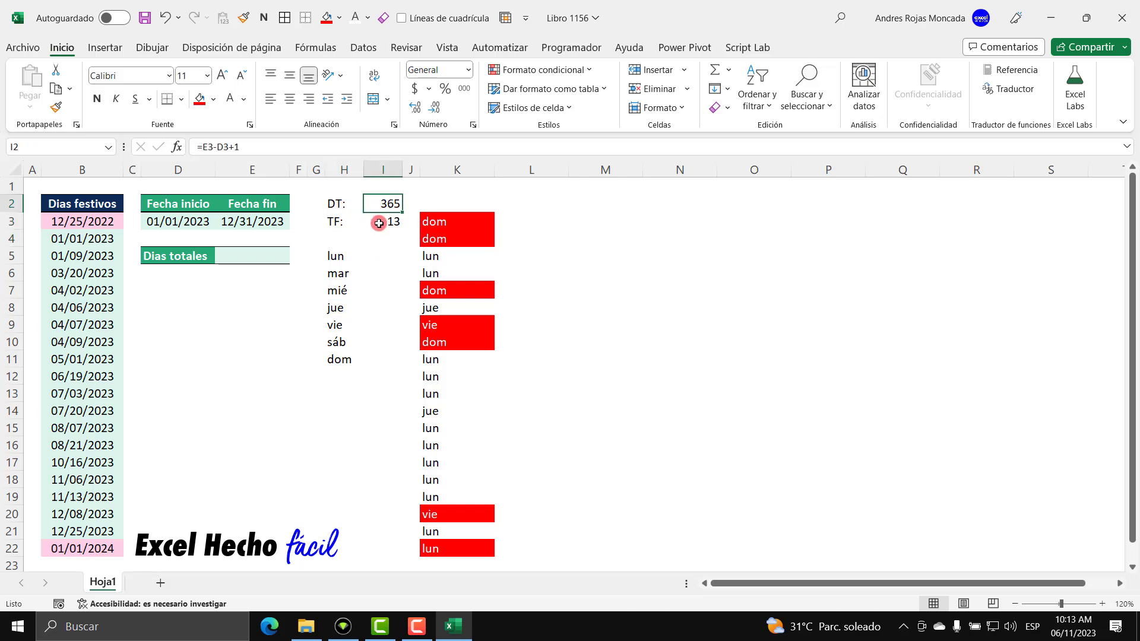
click(382, 222)
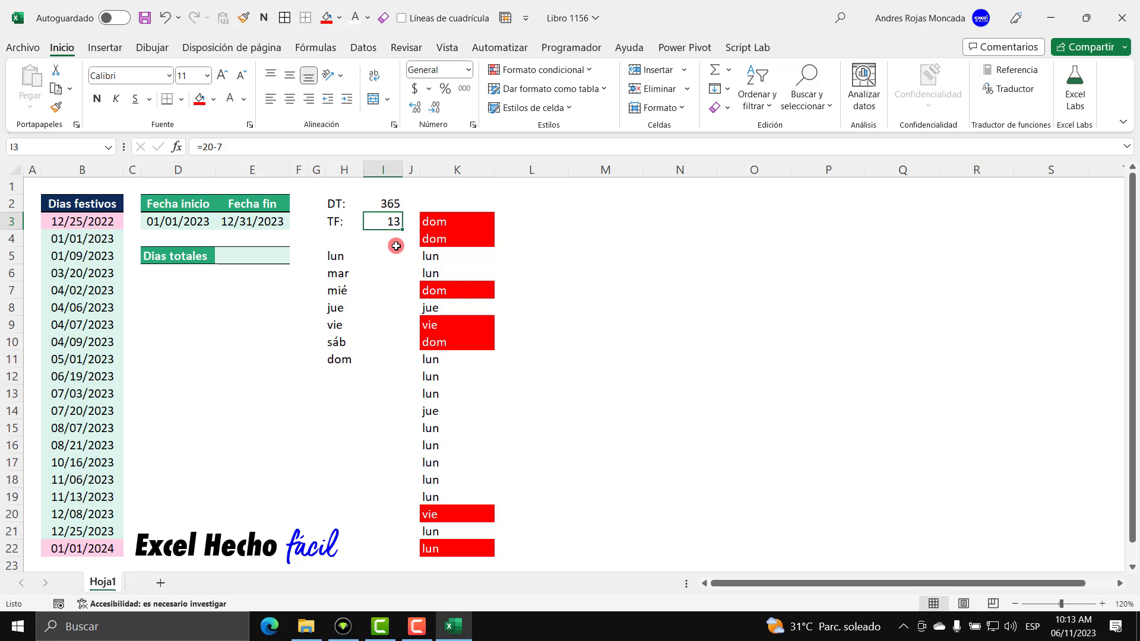
text(=7-20)
key(Return)
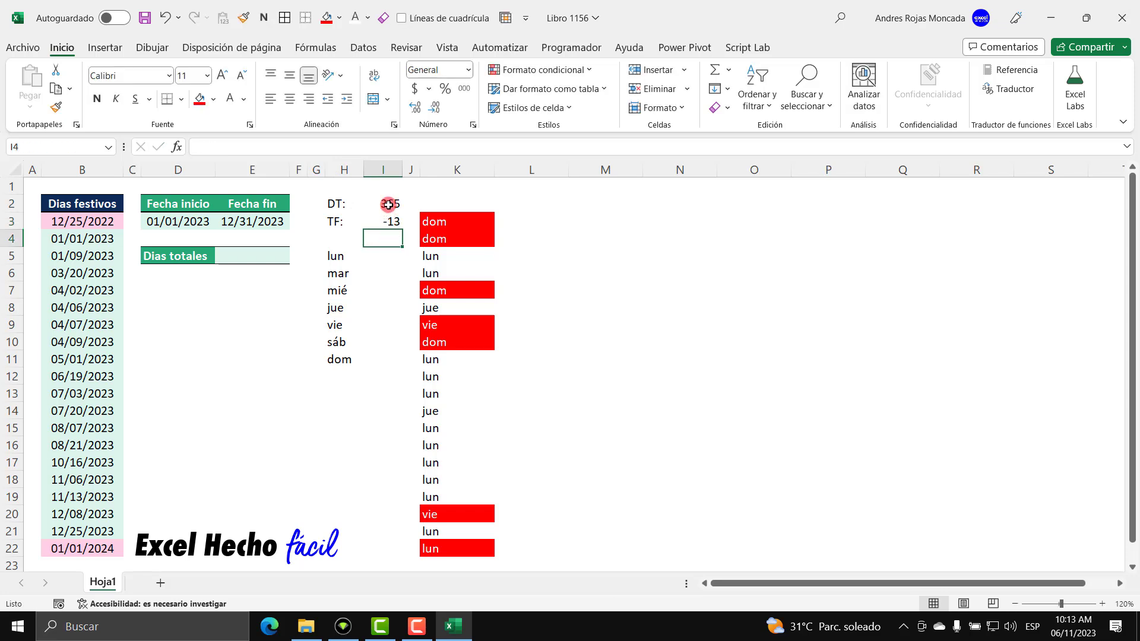
Step: Shift the weekday name list down one row and pick empty cell M3
drag(338, 255, 346, 384)
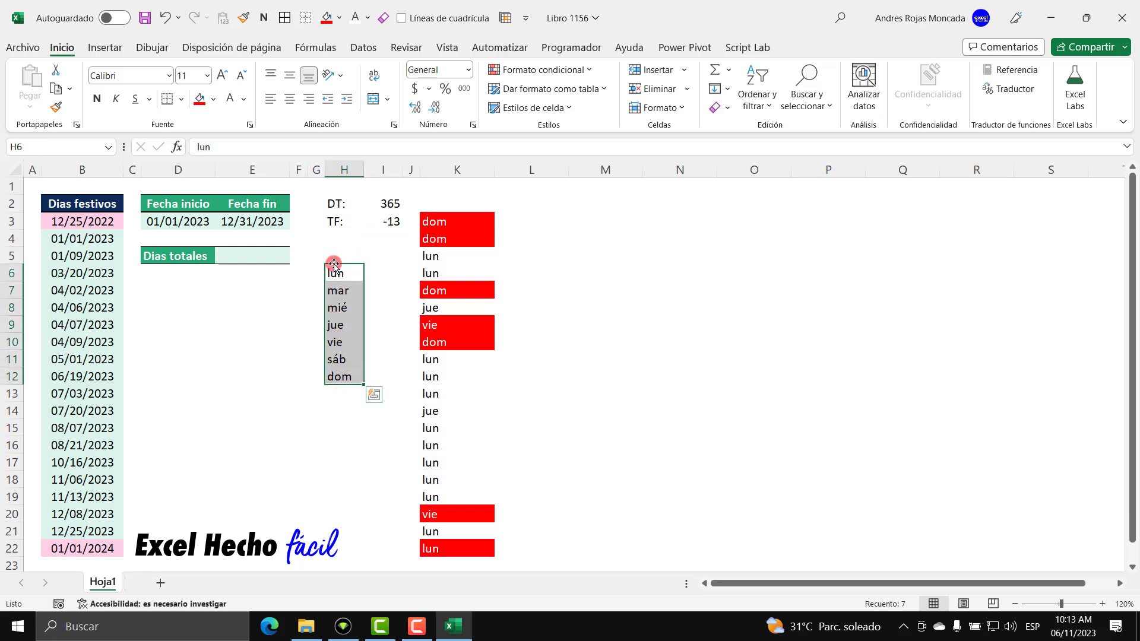
click(333, 253)
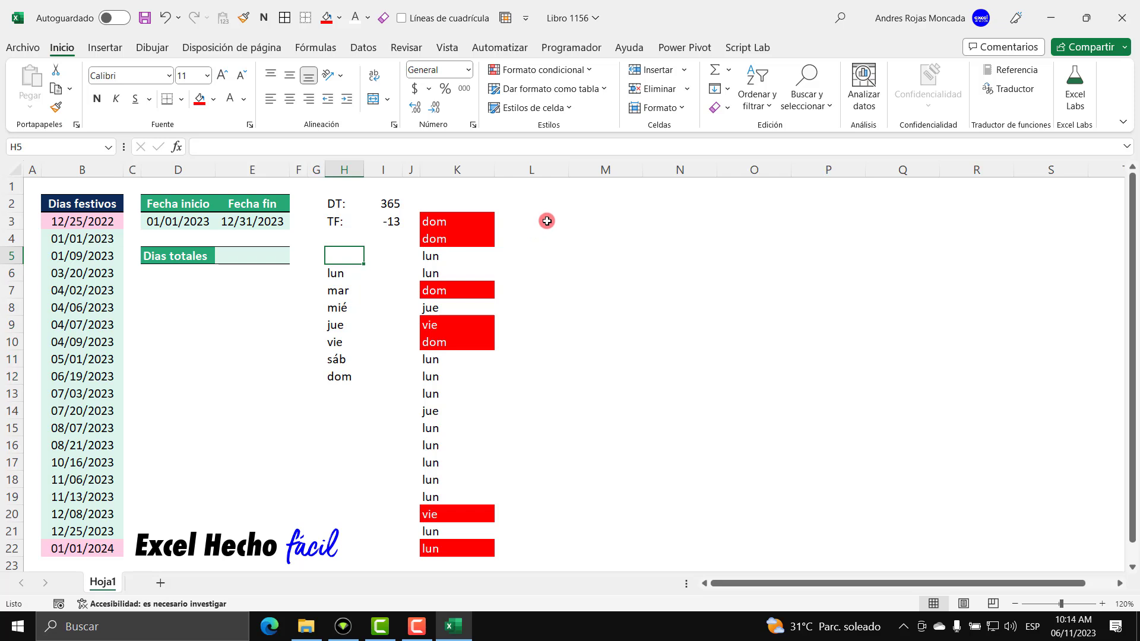
click(587, 218)
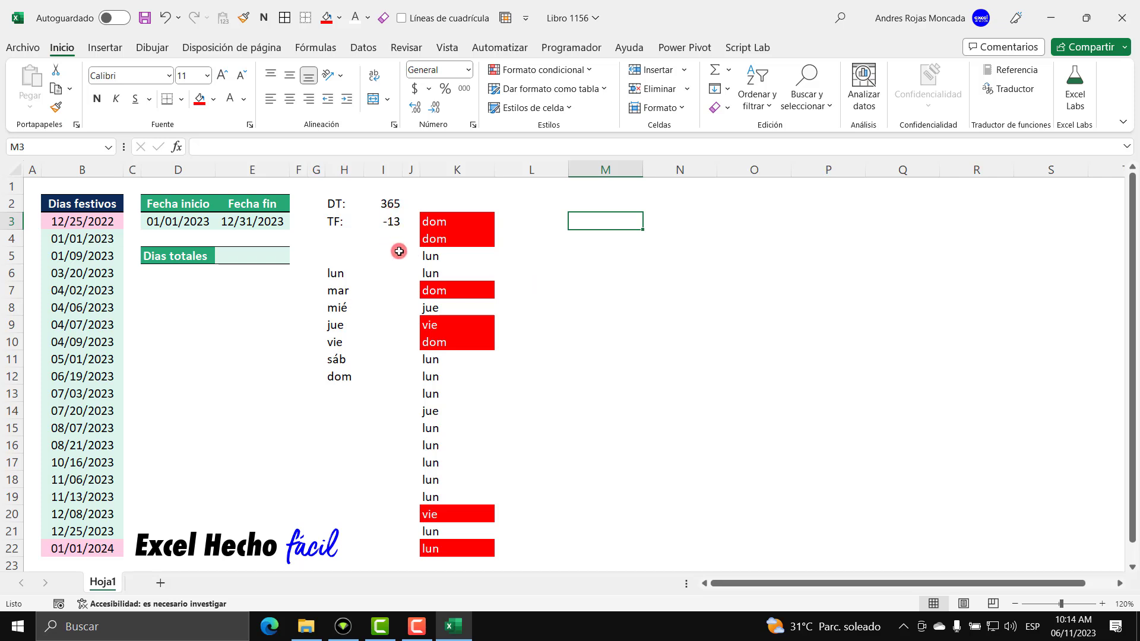
Step: Start =SECUENCIA with E3-D3+1 as the row count, previewing that expression with F9
text(=)
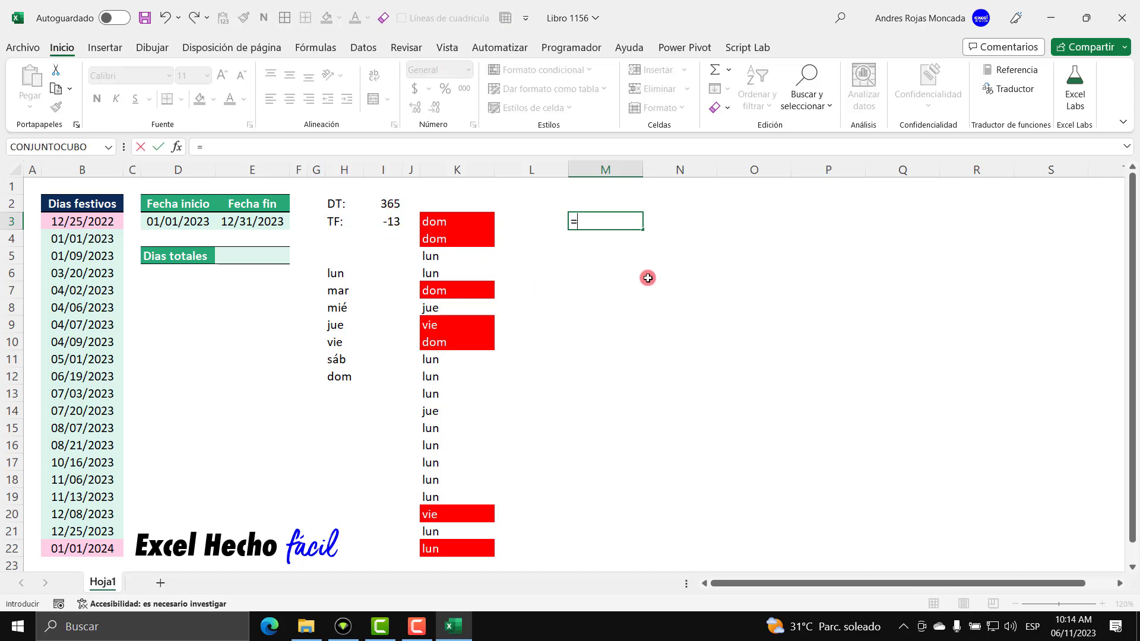
text(secu)
key(Tab)
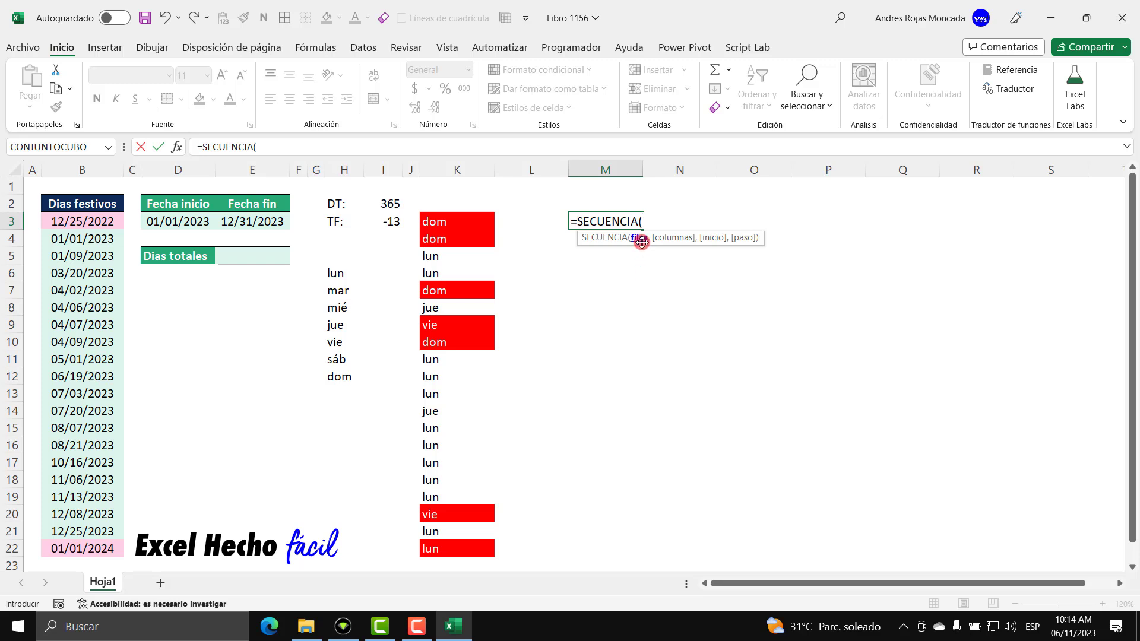
click(258, 218)
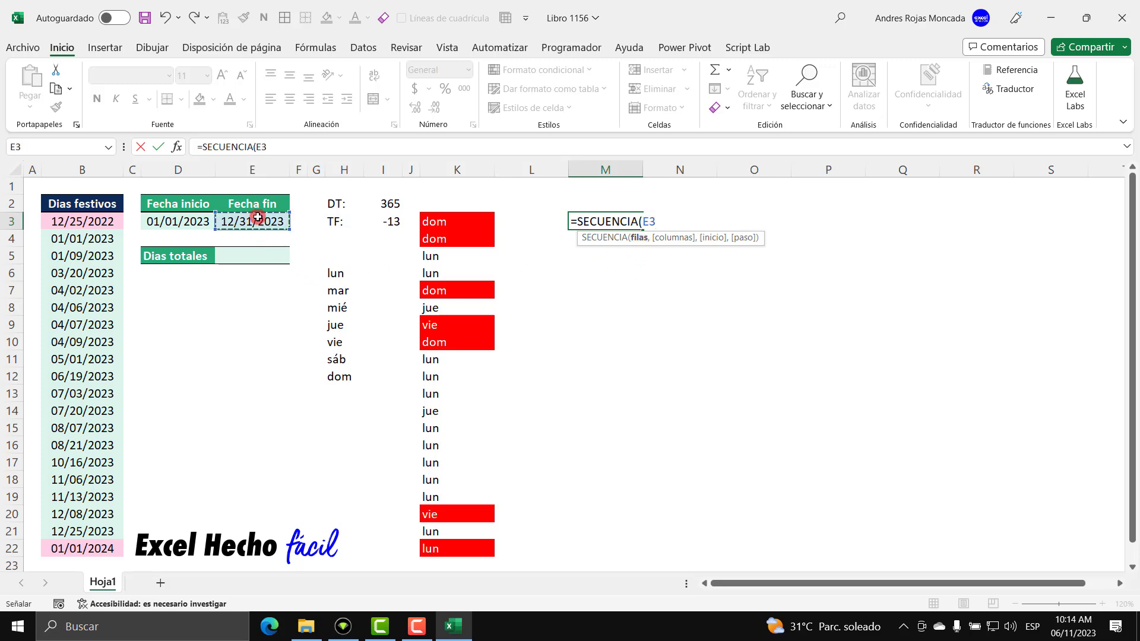
text(-)
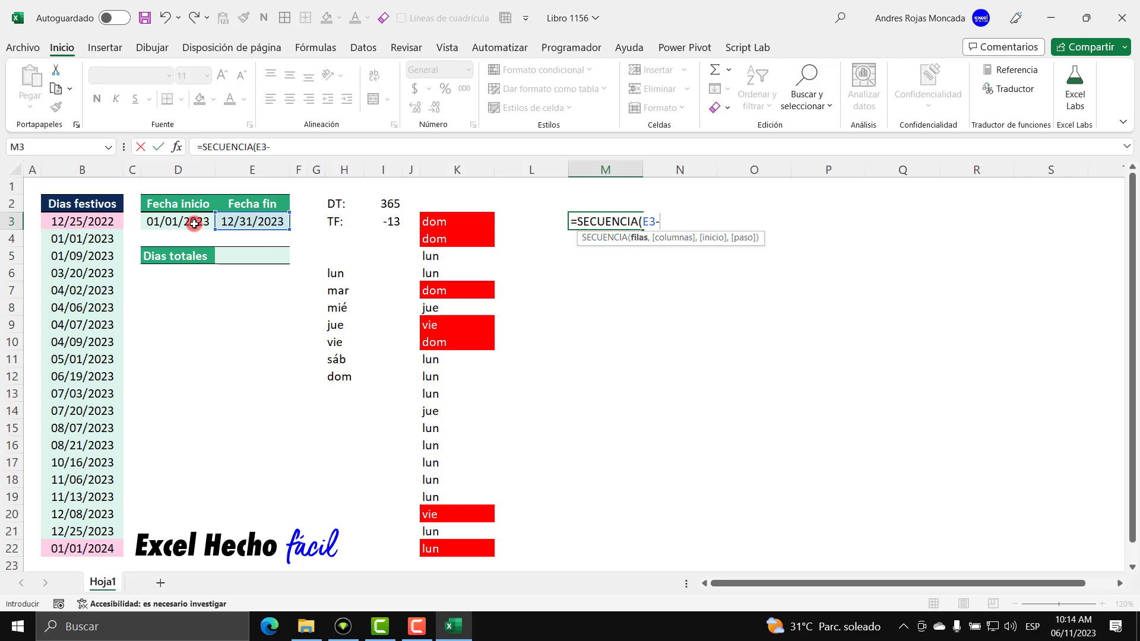
click(194, 224)
text(+1)
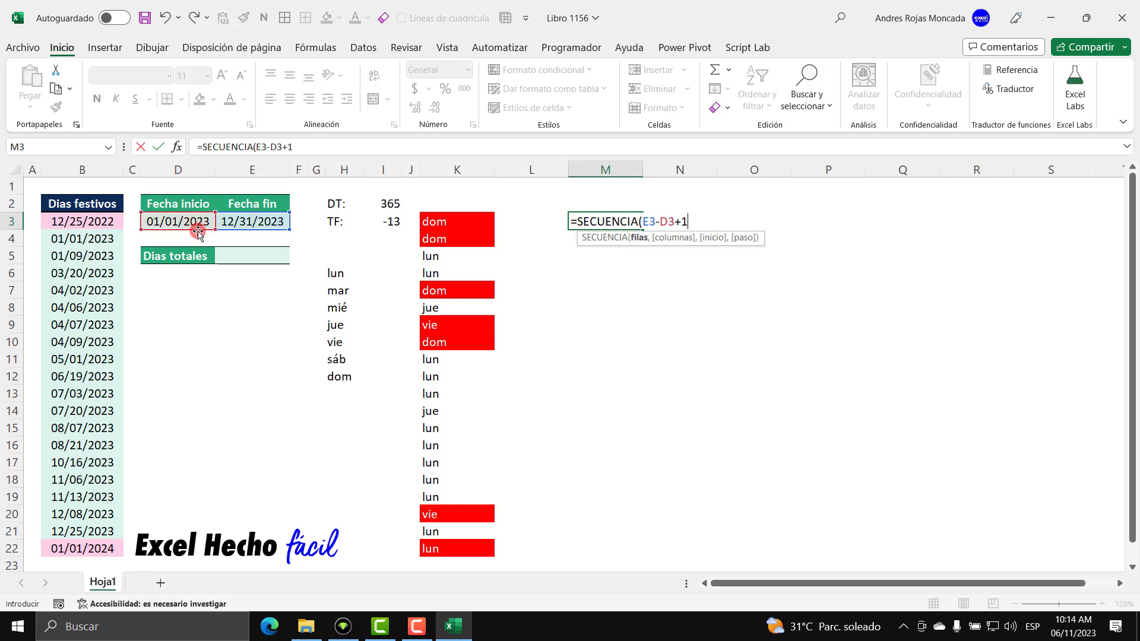
drag(642, 224, 687, 223)
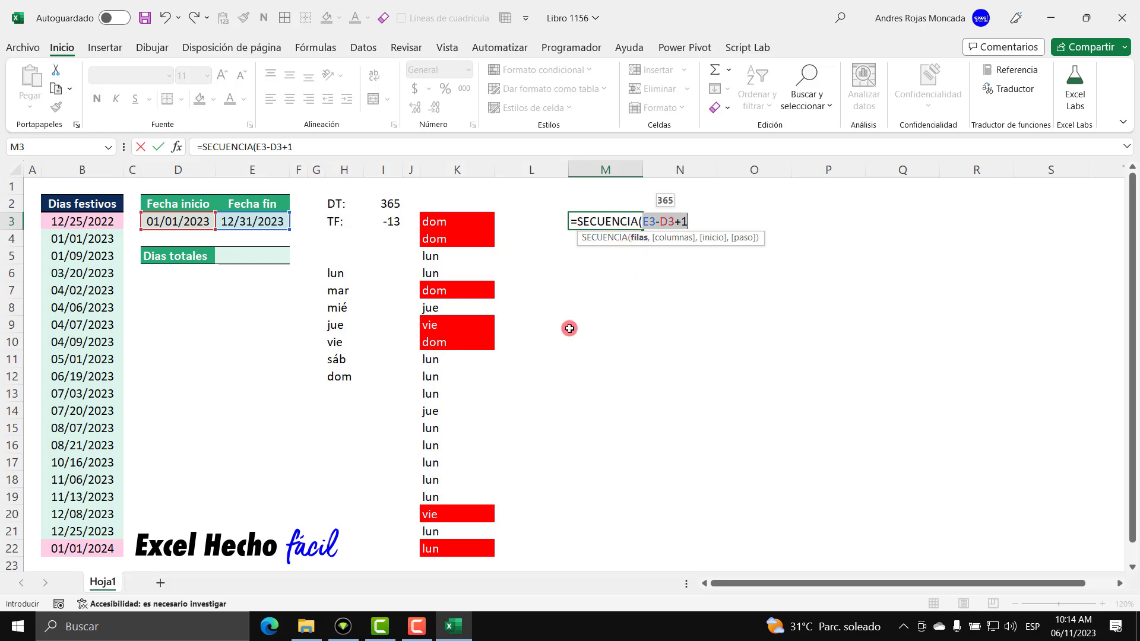
key(F9)
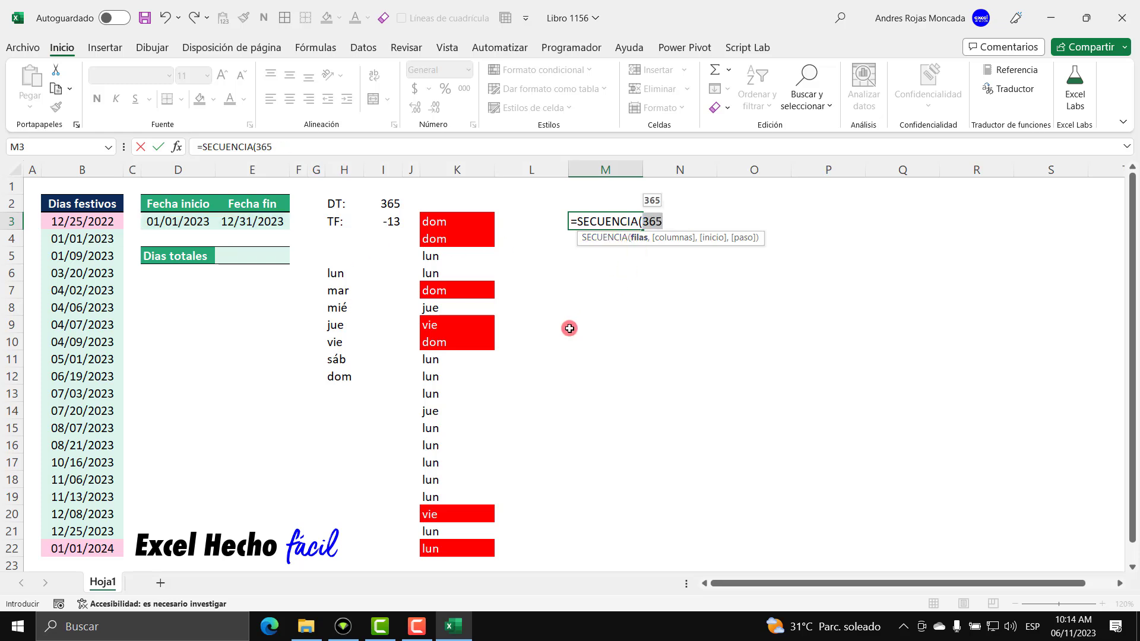
key(ctrl+z)
Step: Complete the formula as =SECUENCIA(E3-D3+1,1,D3,1) and let it spill down column M
click(699, 221)
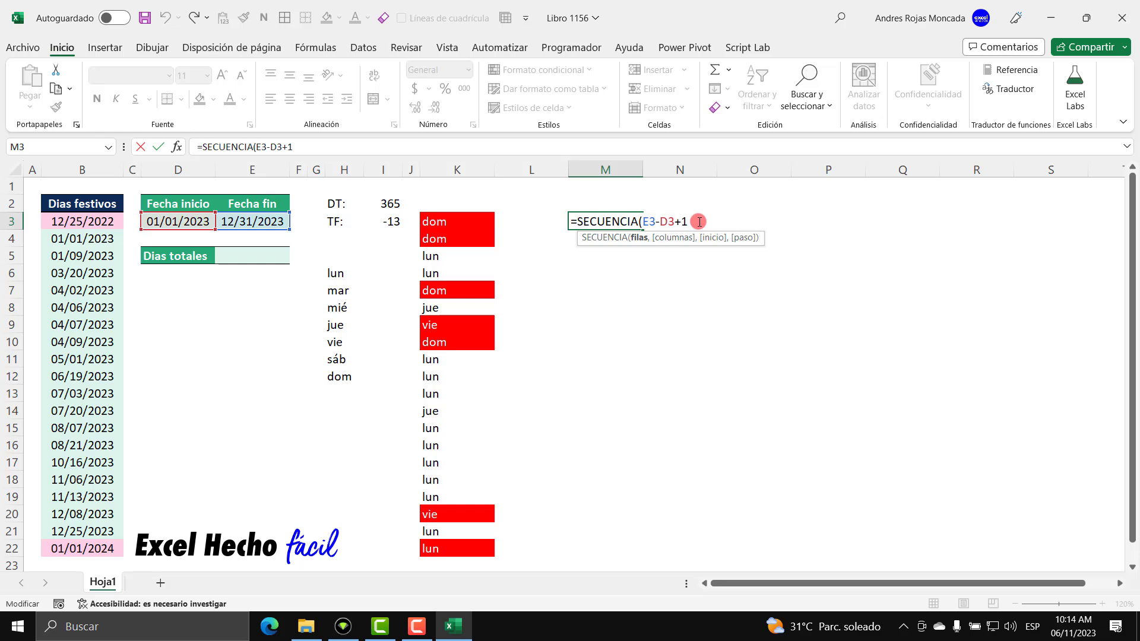
text(,1)
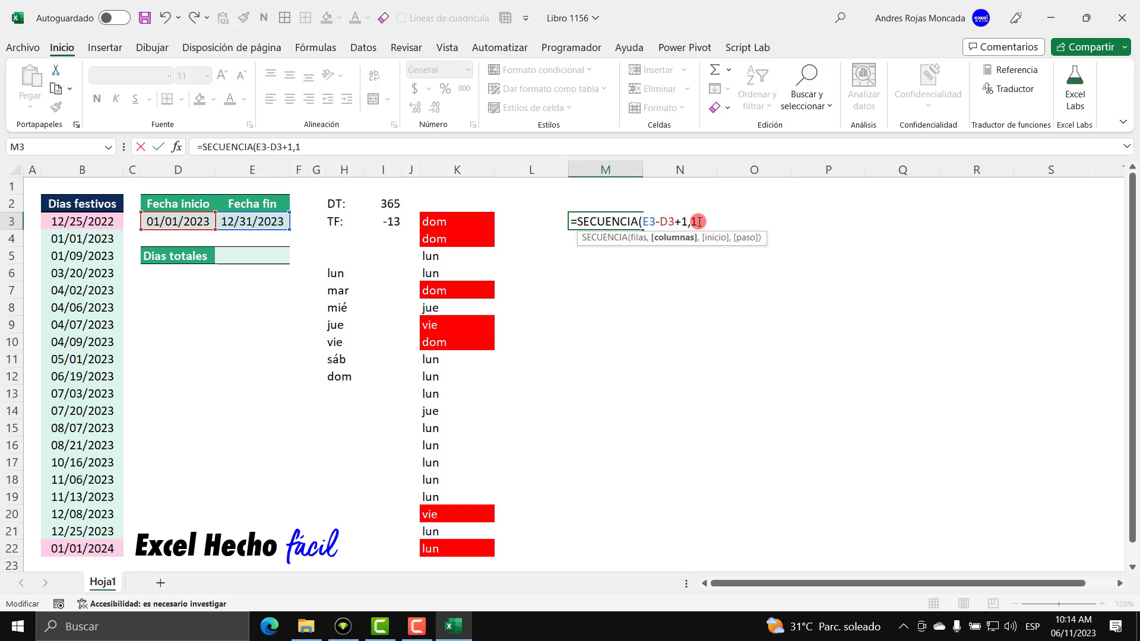
text(,)
click(187, 222)
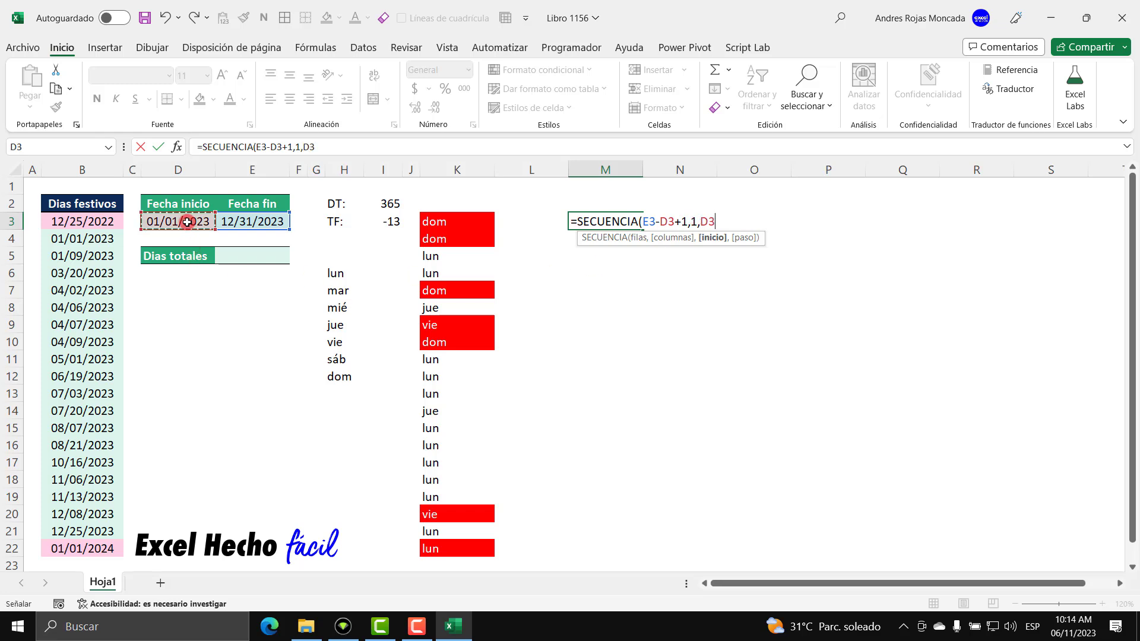
text(,1)
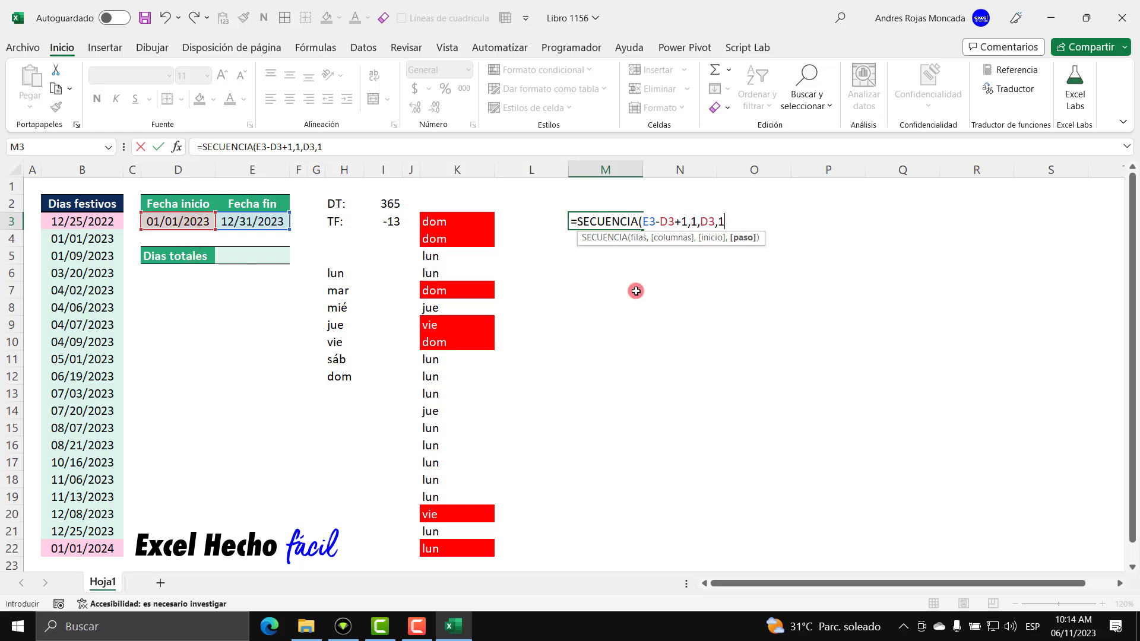
text())
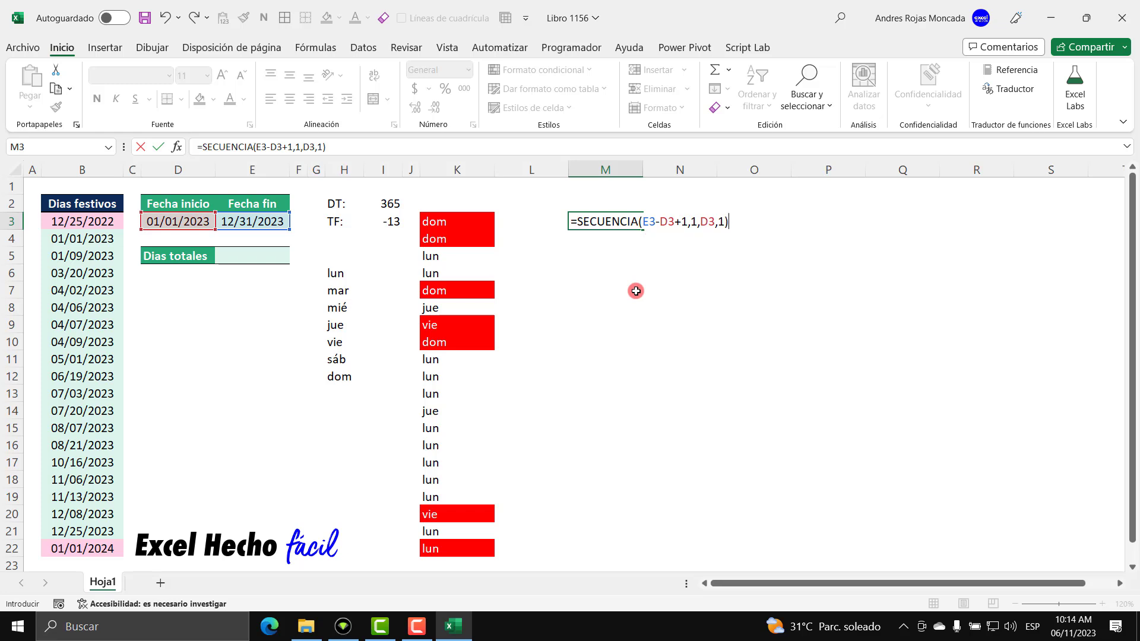
key(Return)
Step: Apply the Fecha date number format to the spilled sequence in column M
key(Up)
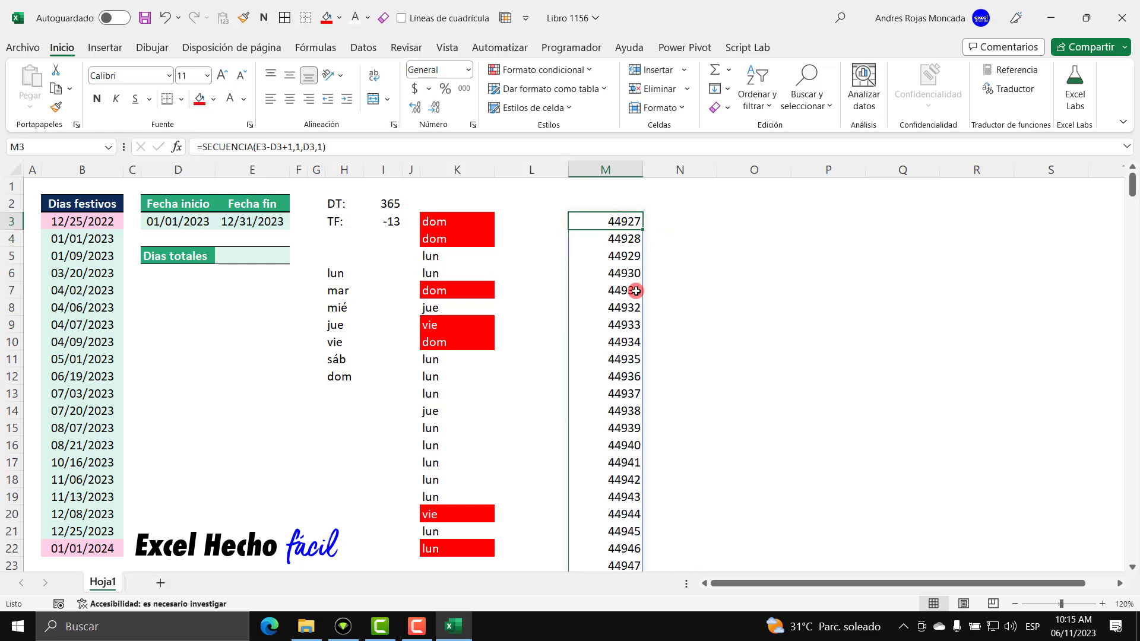
key(ctrl+shift+Down)
key(ctrl+BackSpace)
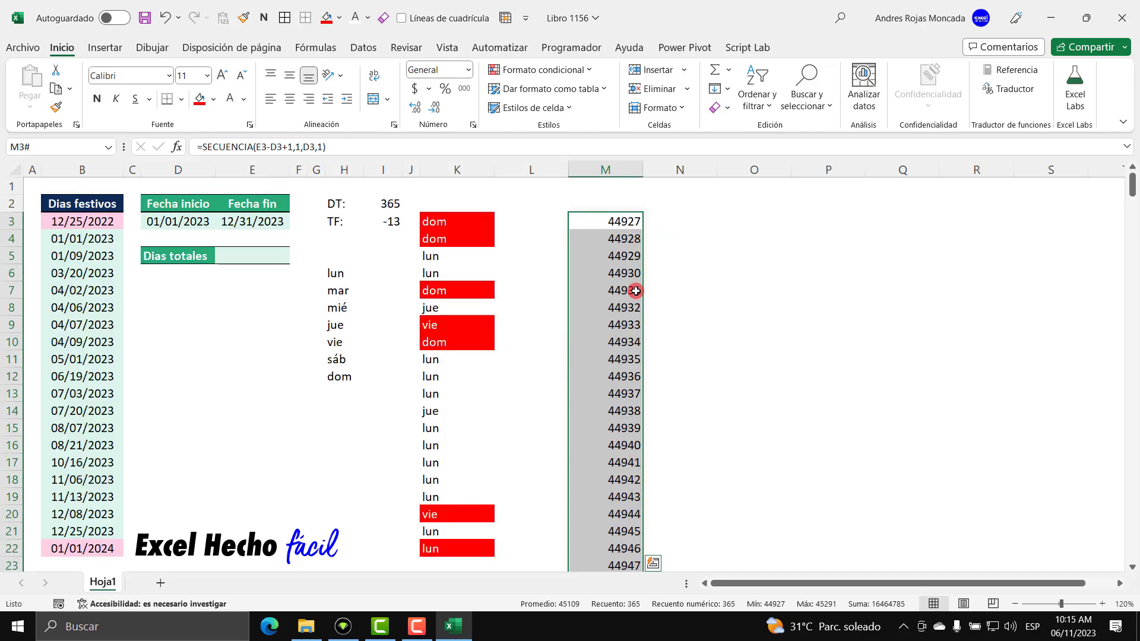
key(ctrl+1)
click(457, 112)
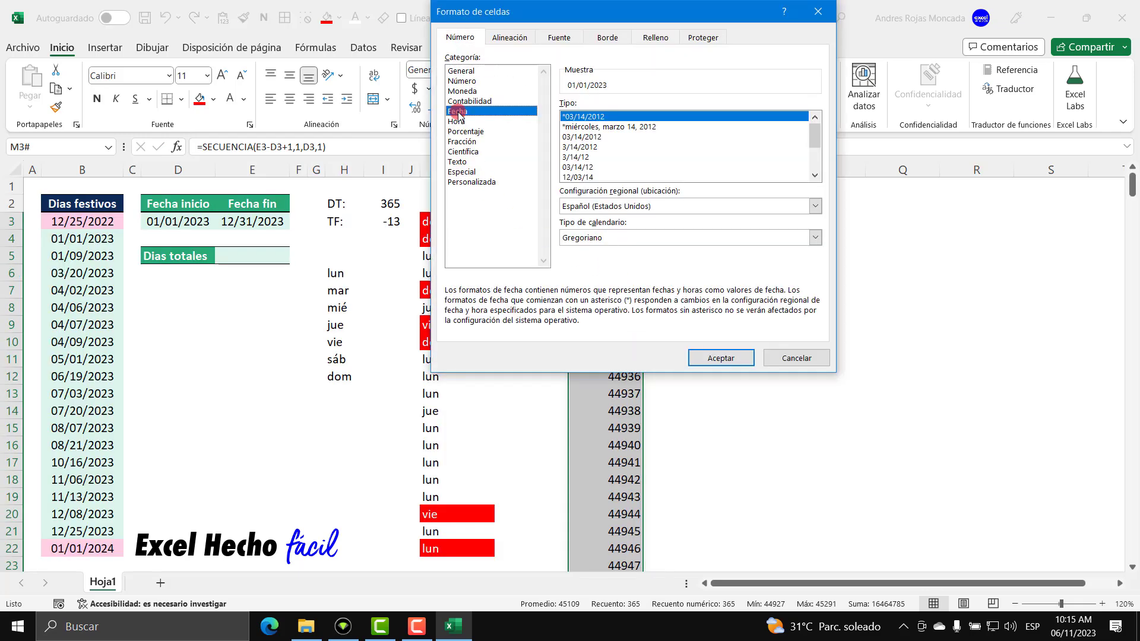
click(720, 357)
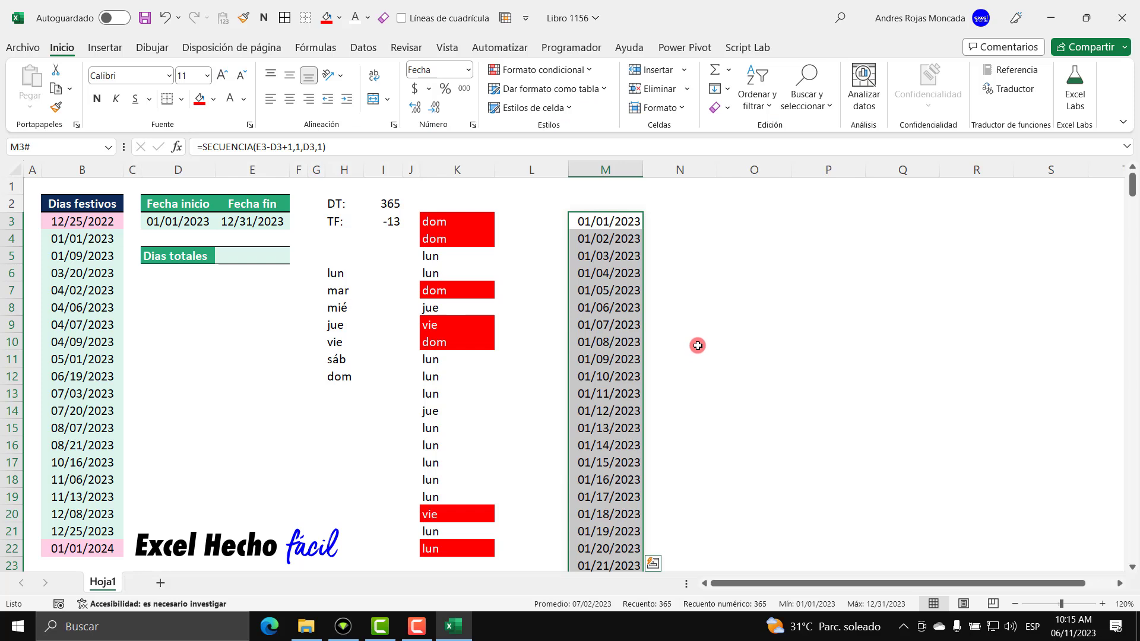
Step: Verify the dates run from 01/01/2023 in M3 to 12/31/2023 in M367
click(621, 220)
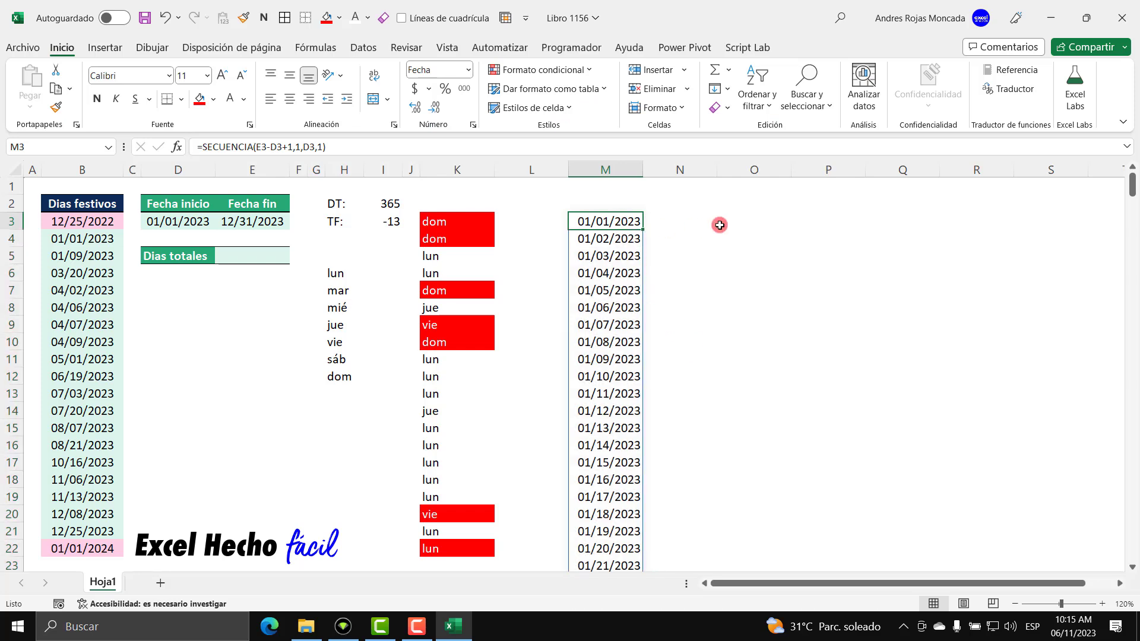
key(ctrl+Down)
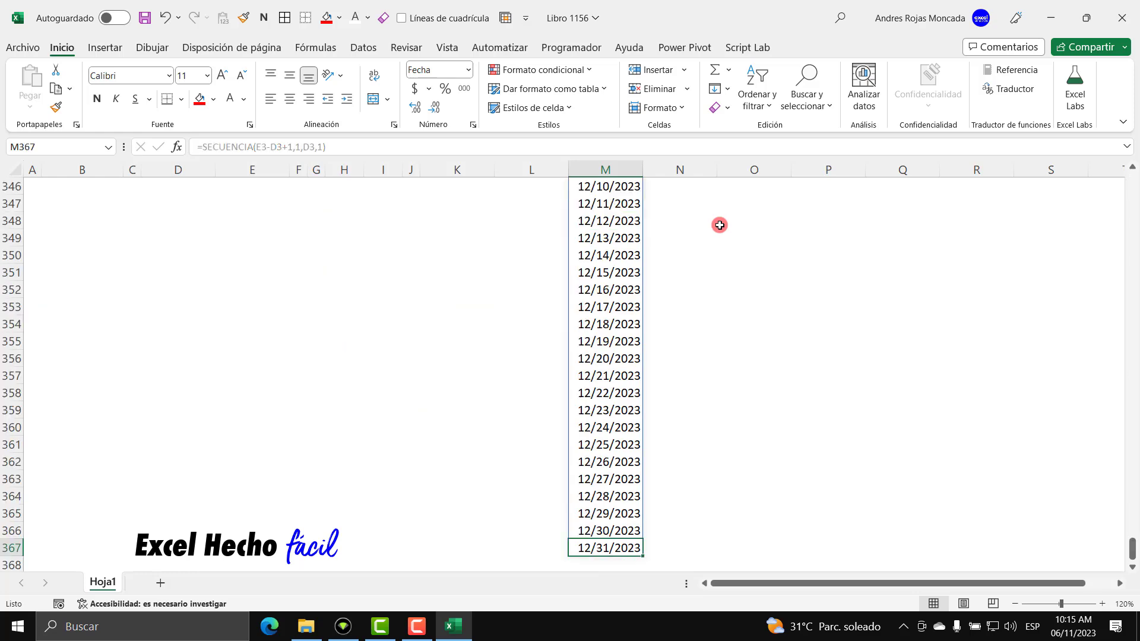
key(ctrl+Up)
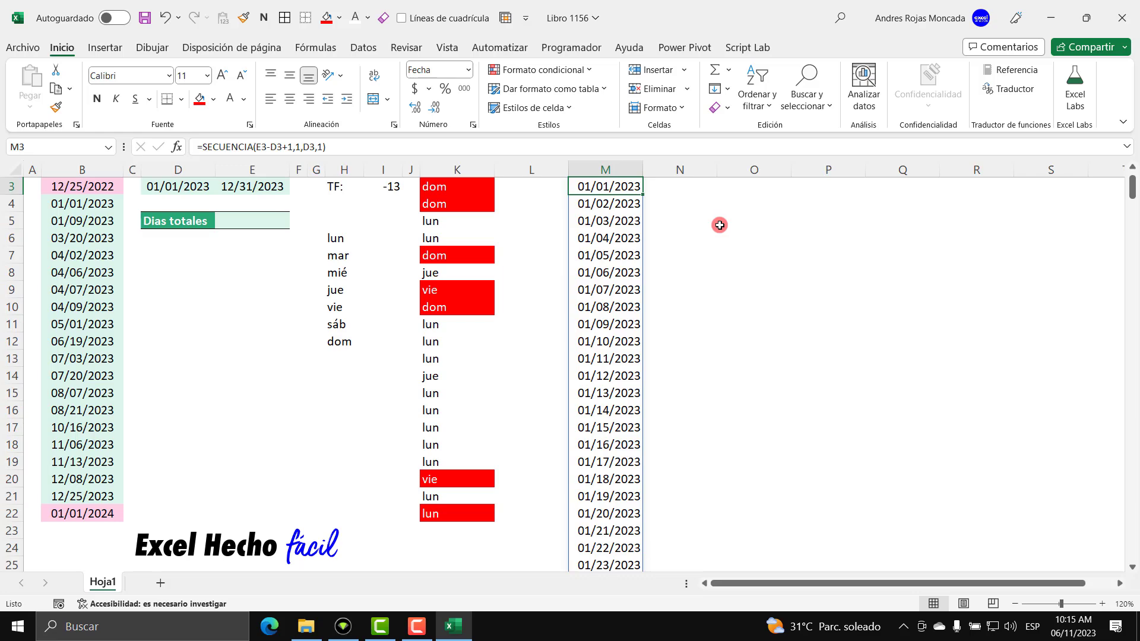
key(ctrl+Up)
click(636, 217)
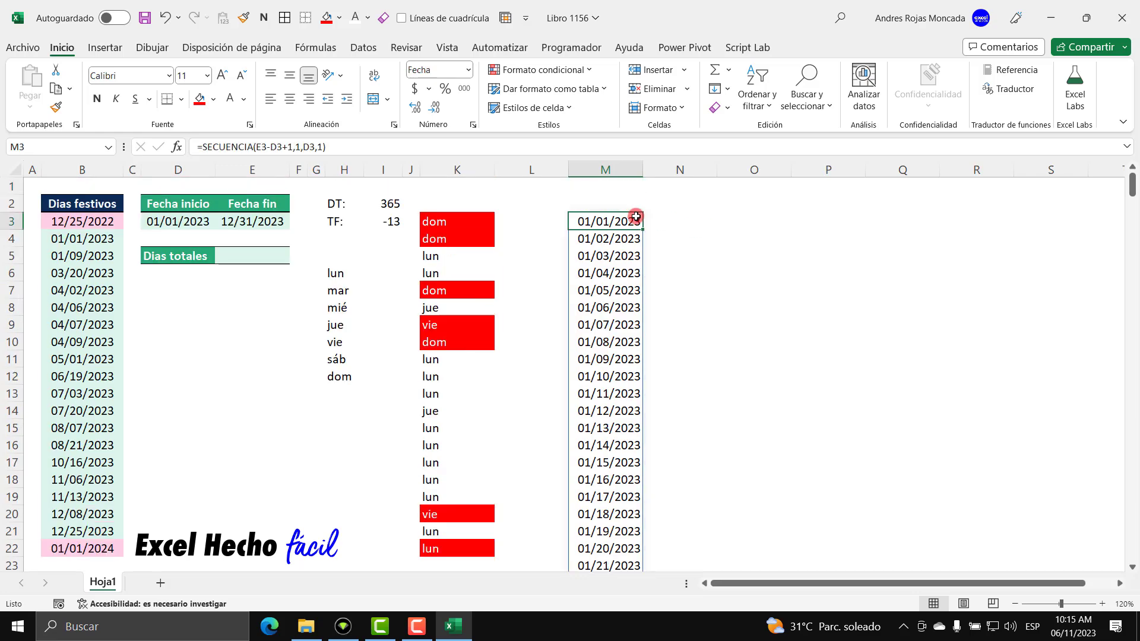
key(ctrl+shift+Down)
key(ctrl+BackSpace)
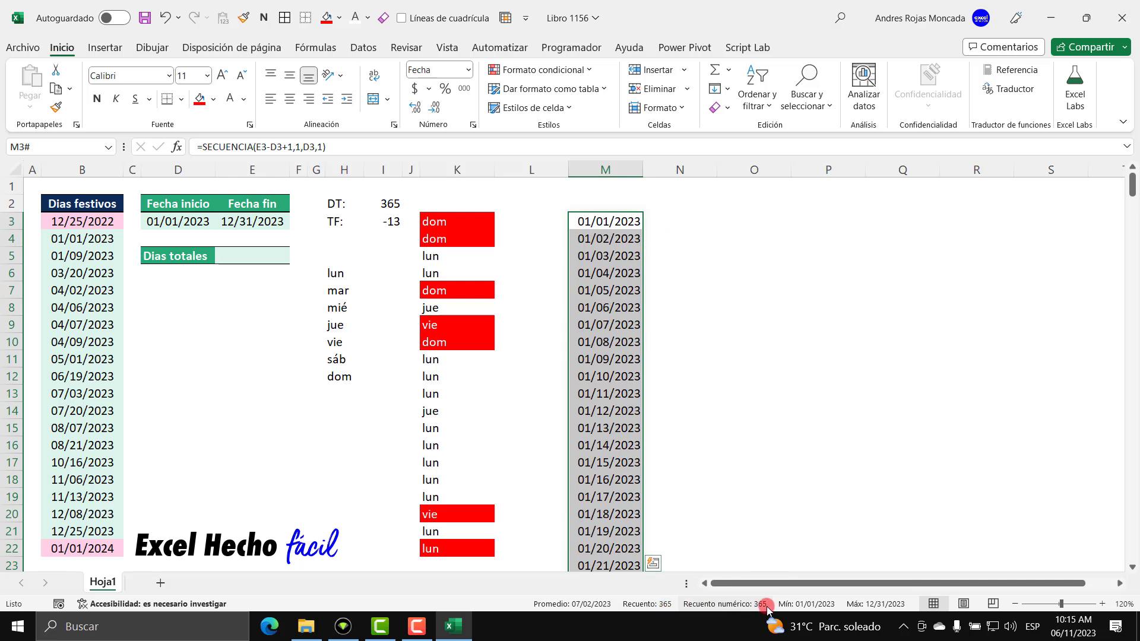
click(666, 221)
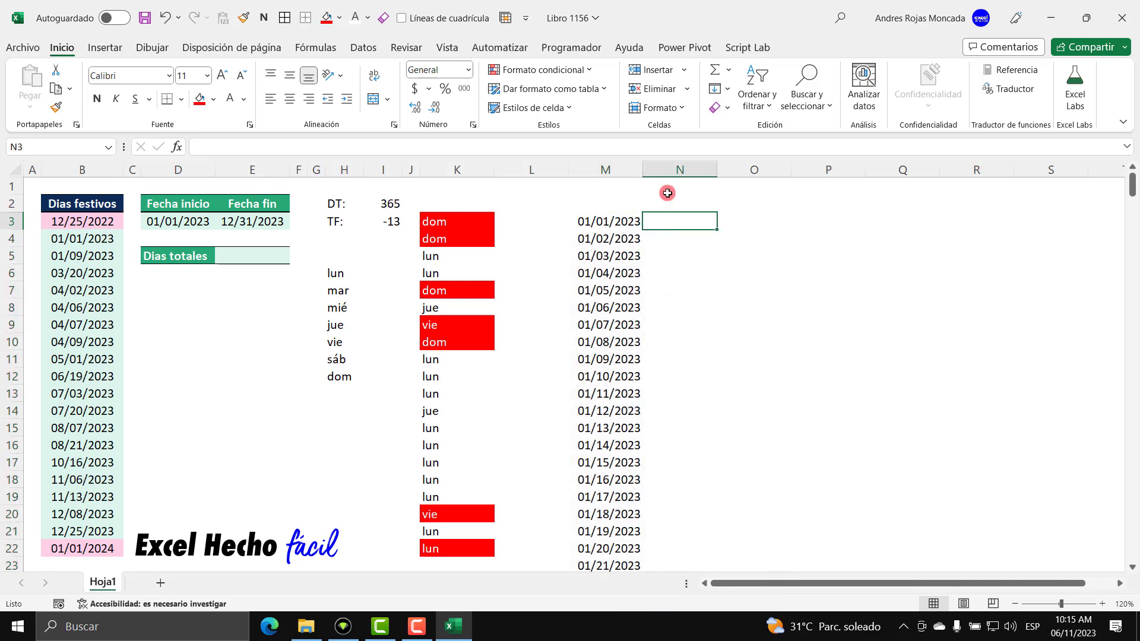
Step: In N3, type =O(TEXTO(M3,"ddd")="vie", as the first, Friday condition
text(=)
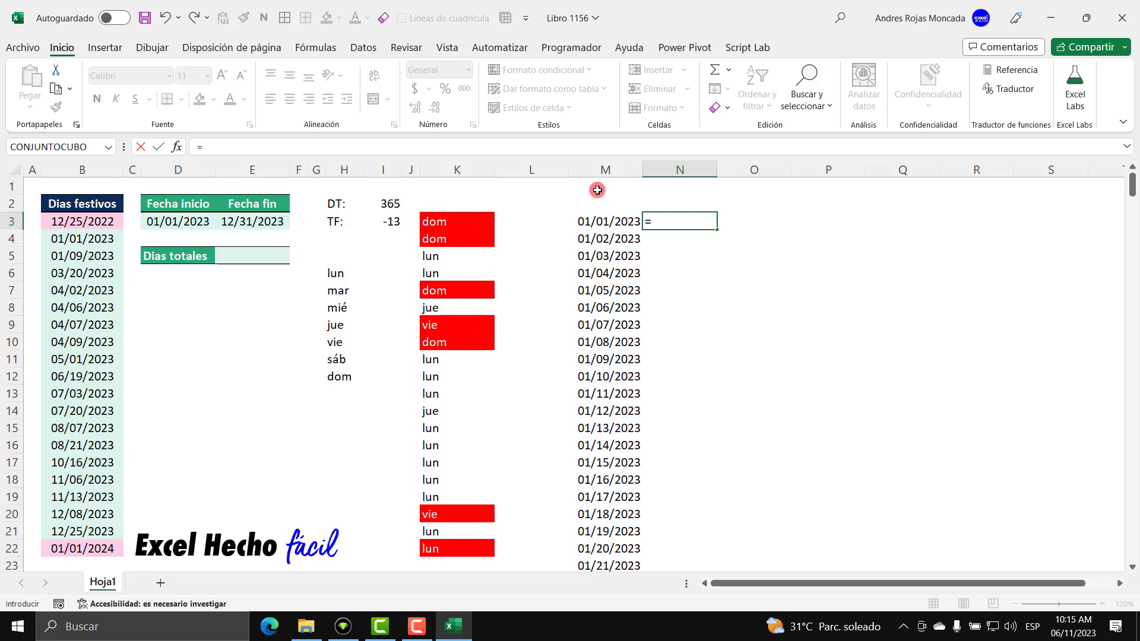
text(o)
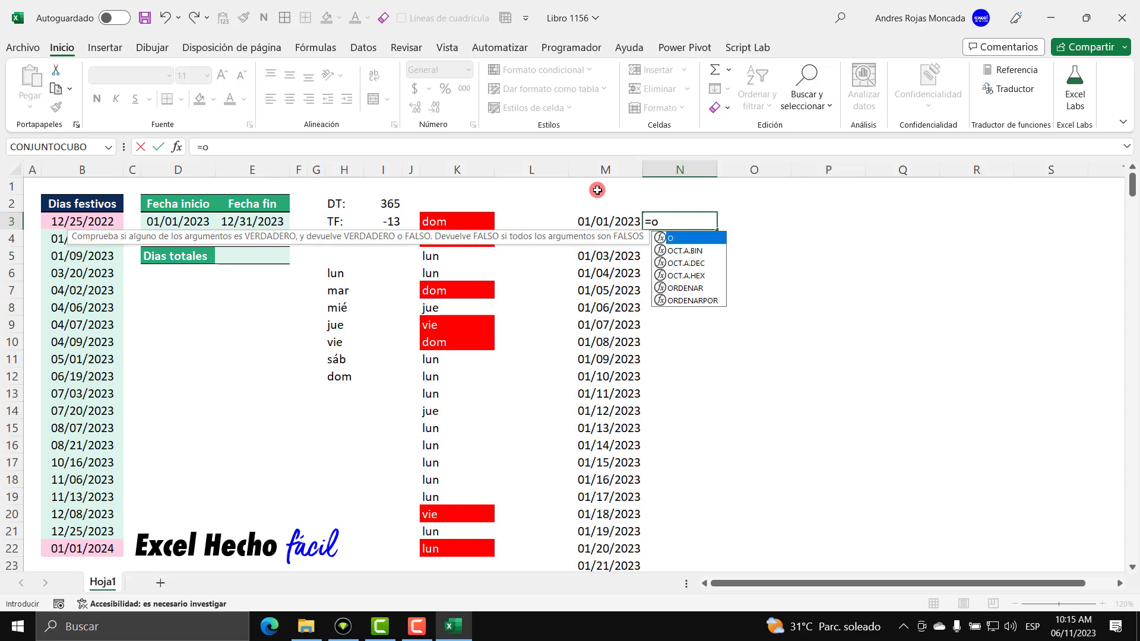
key(Tab)
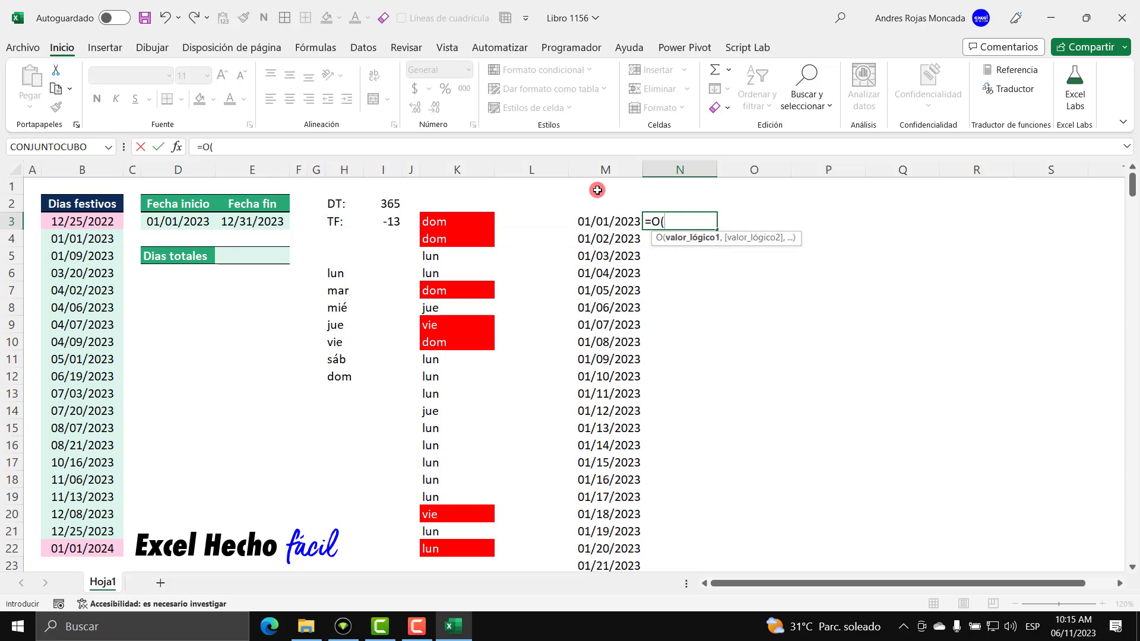
key(BackSpace)
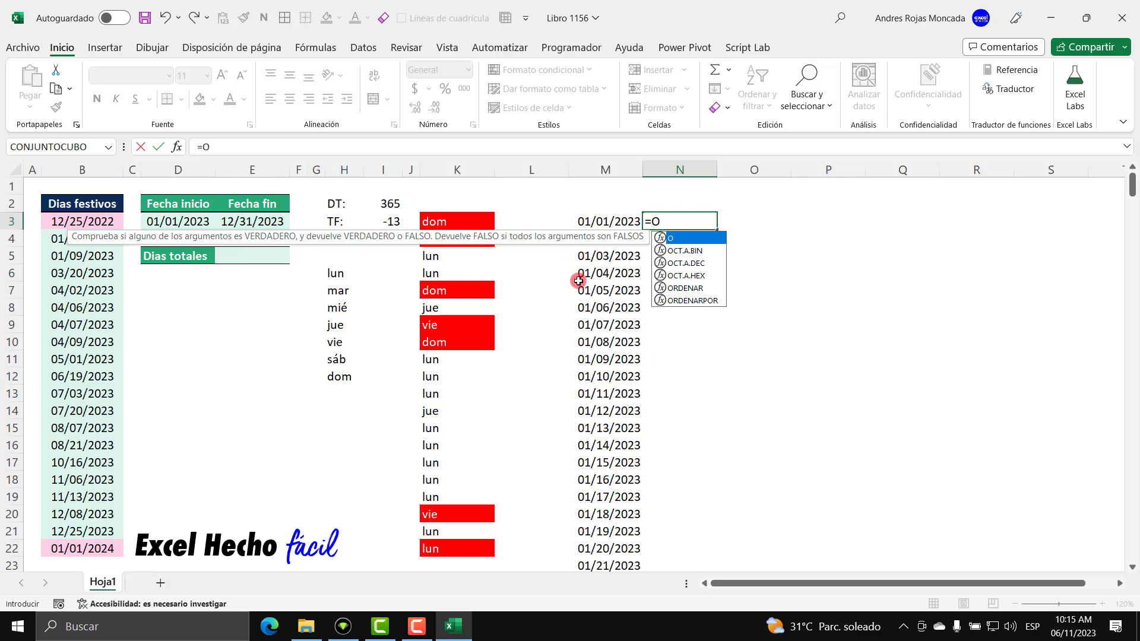
text(()
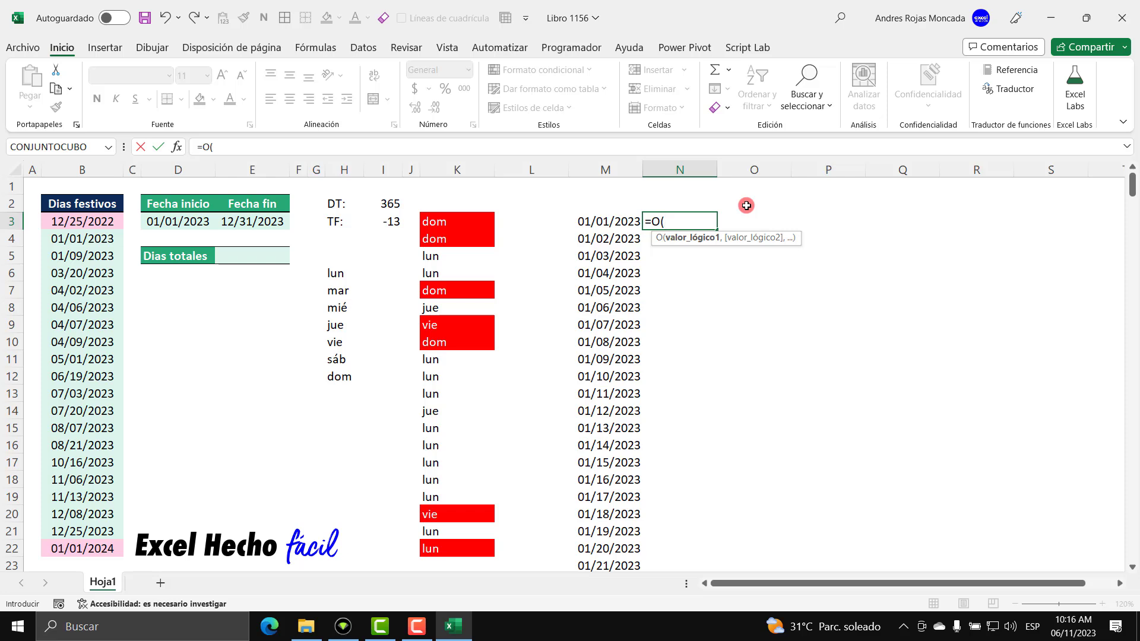
text(text)
key(Tab)
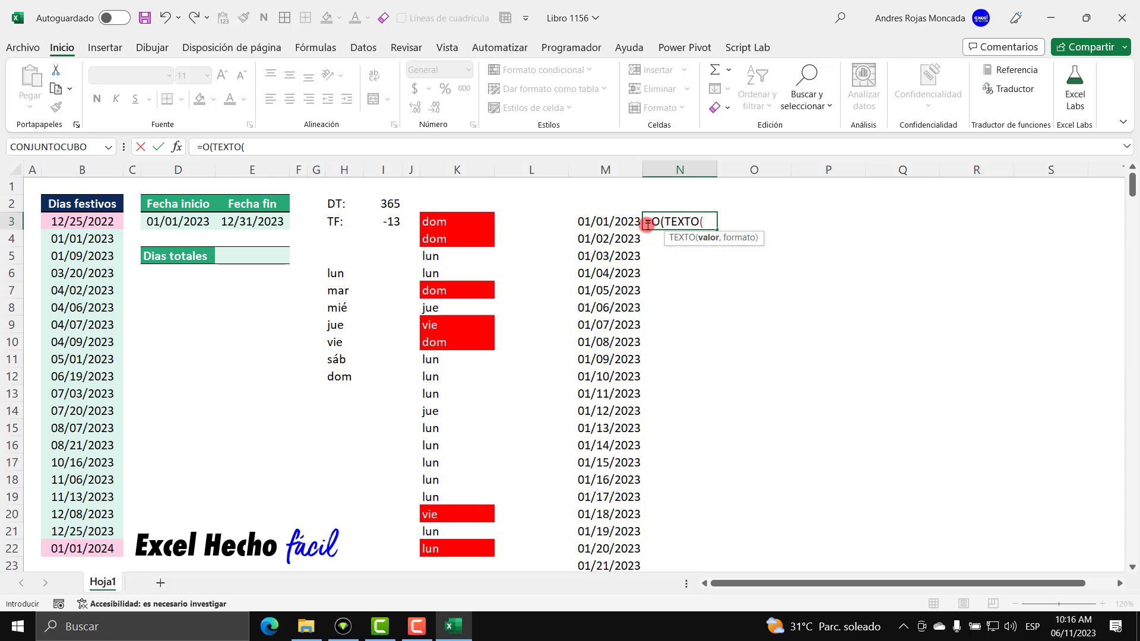
click(625, 220)
text(,)
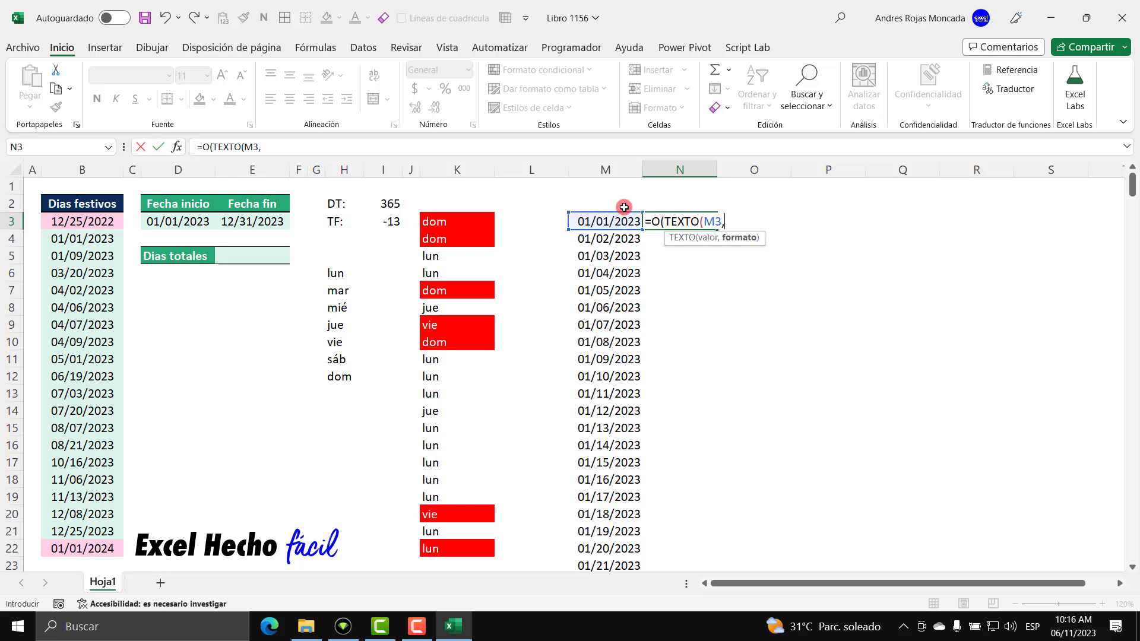
text("ddd)
text(")
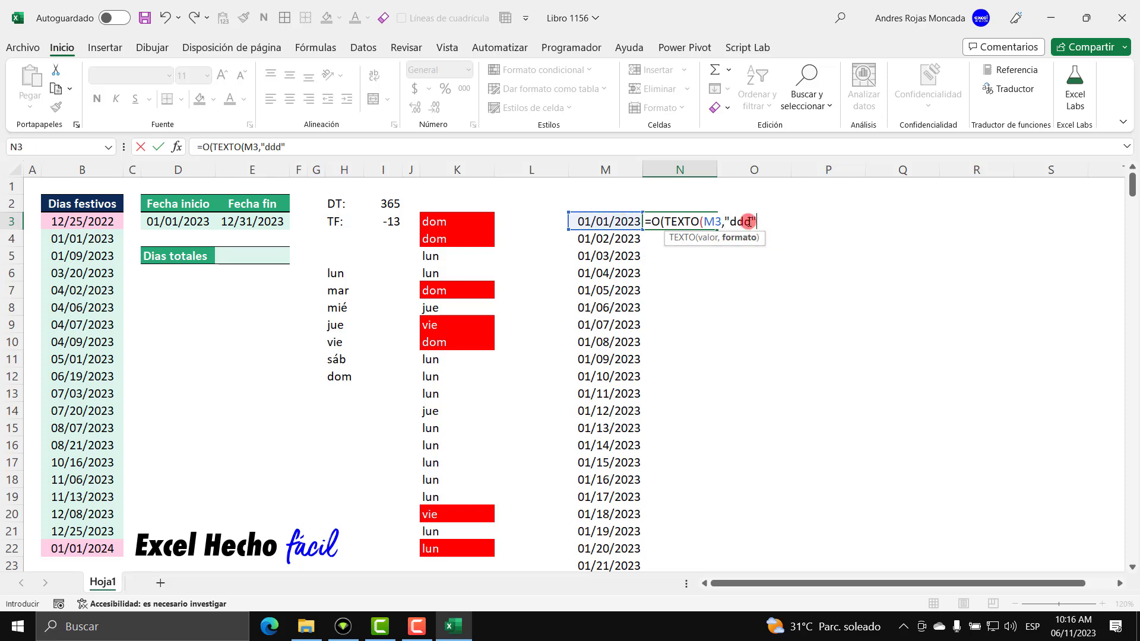
text()=)
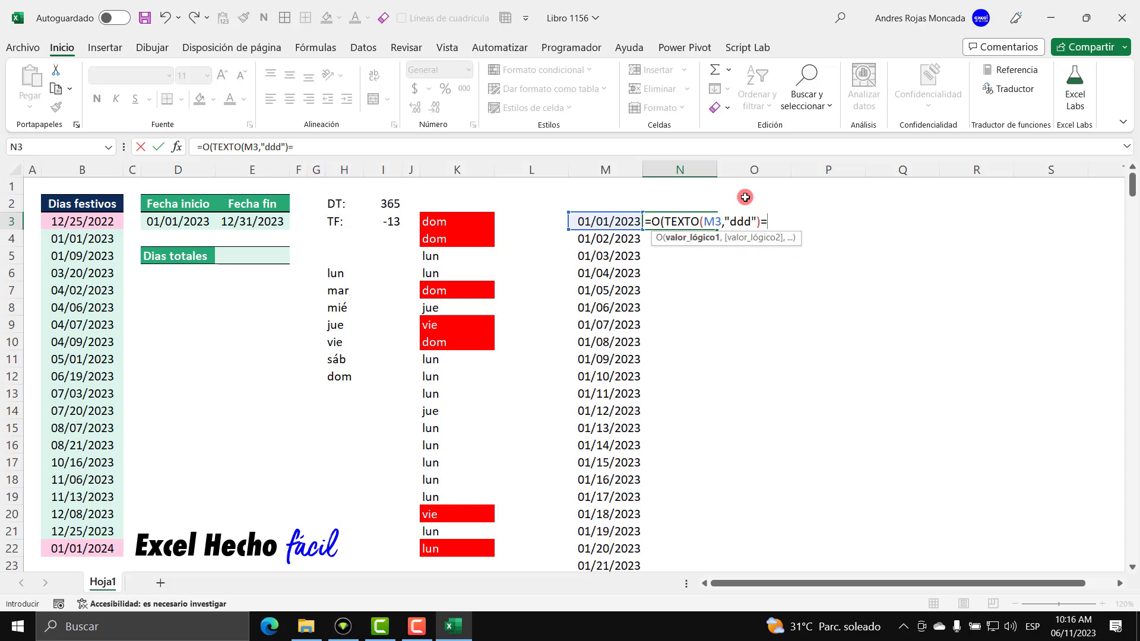
text("vie")
text(,)
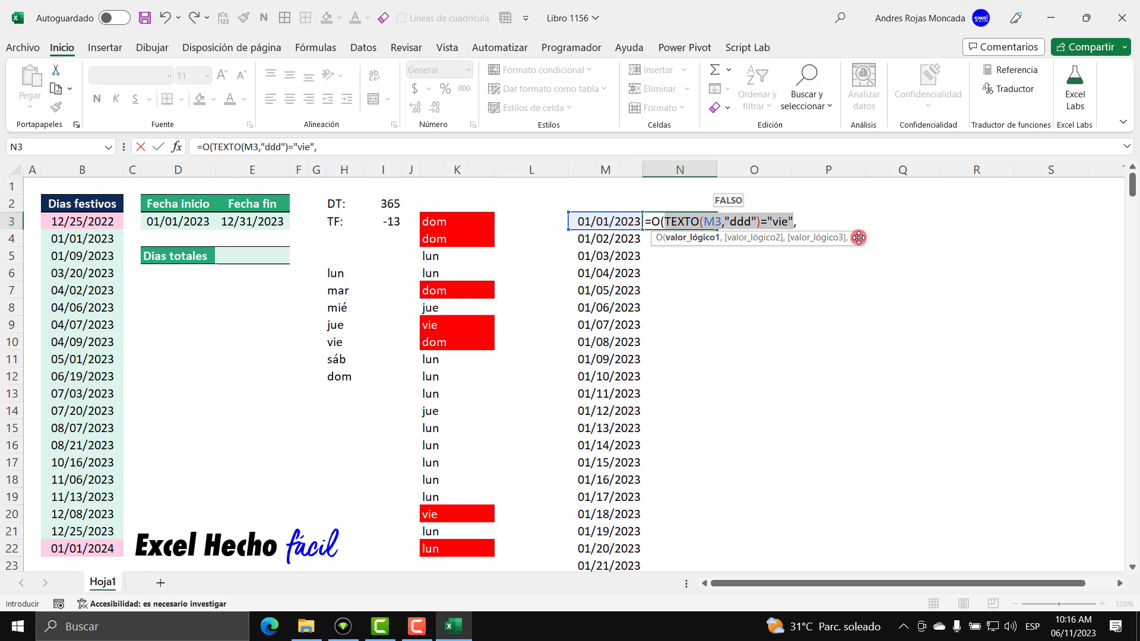
Step: Add sáb and dom comparisons to the OR formula by copying the vie test
drag(859, 236, 860, 326)
key(F9)
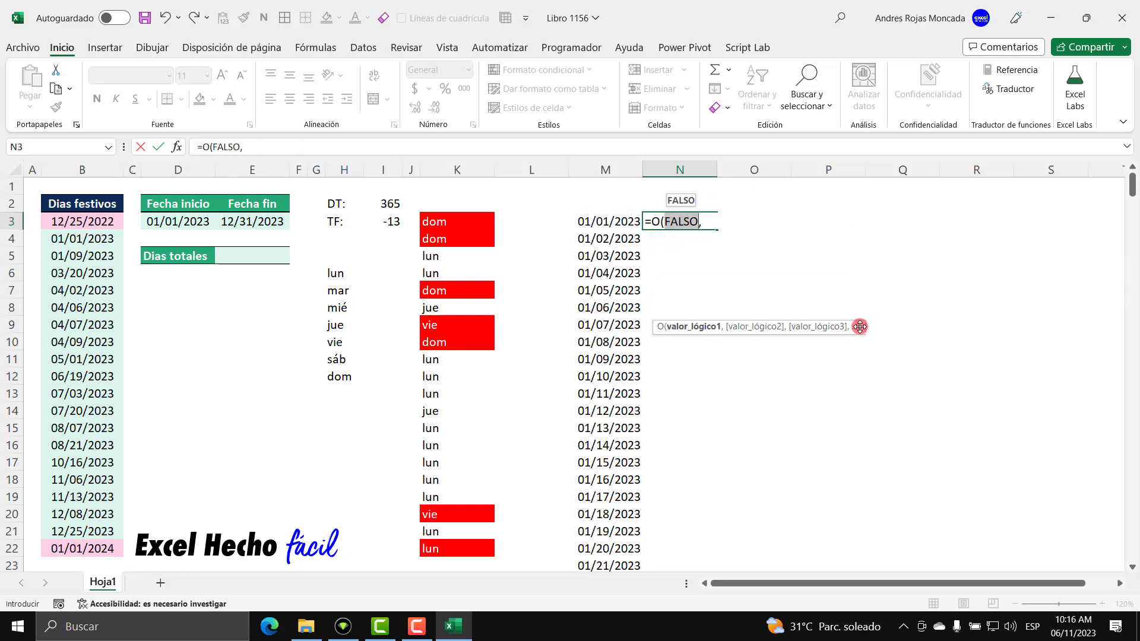
key(ctrl+z)
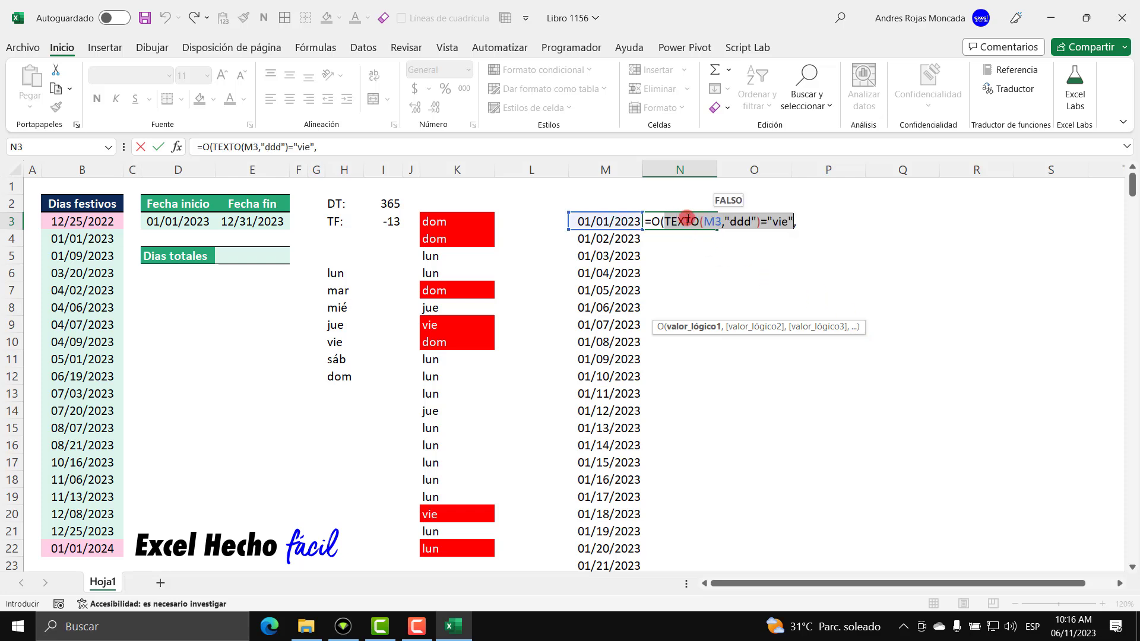
key(ctrl+c)
click(798, 222)
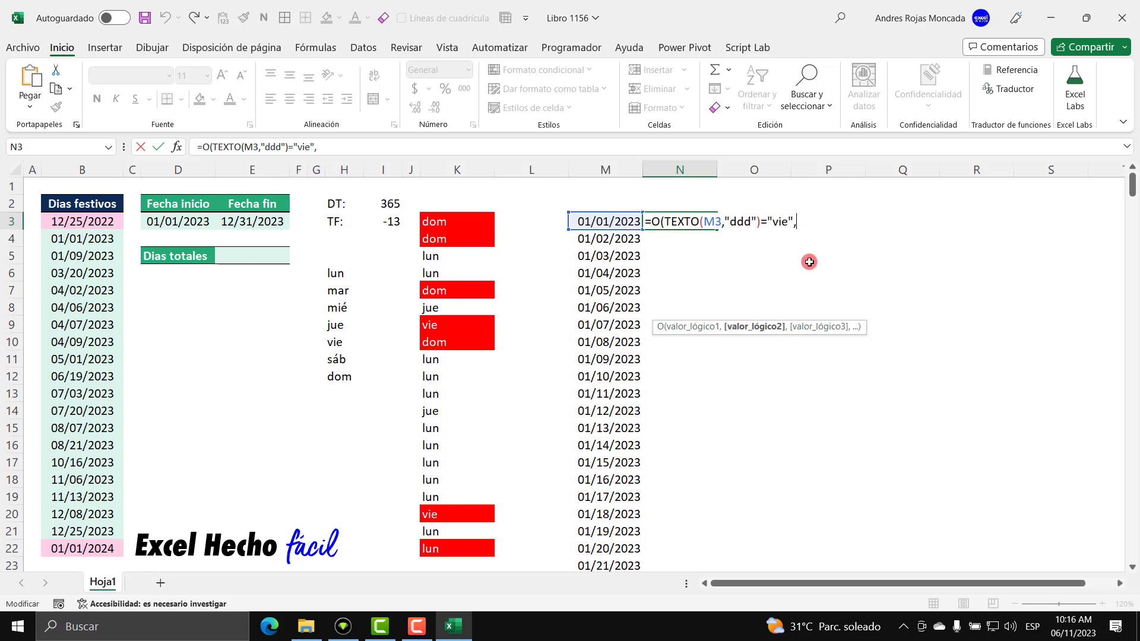
key(ctrl+v)
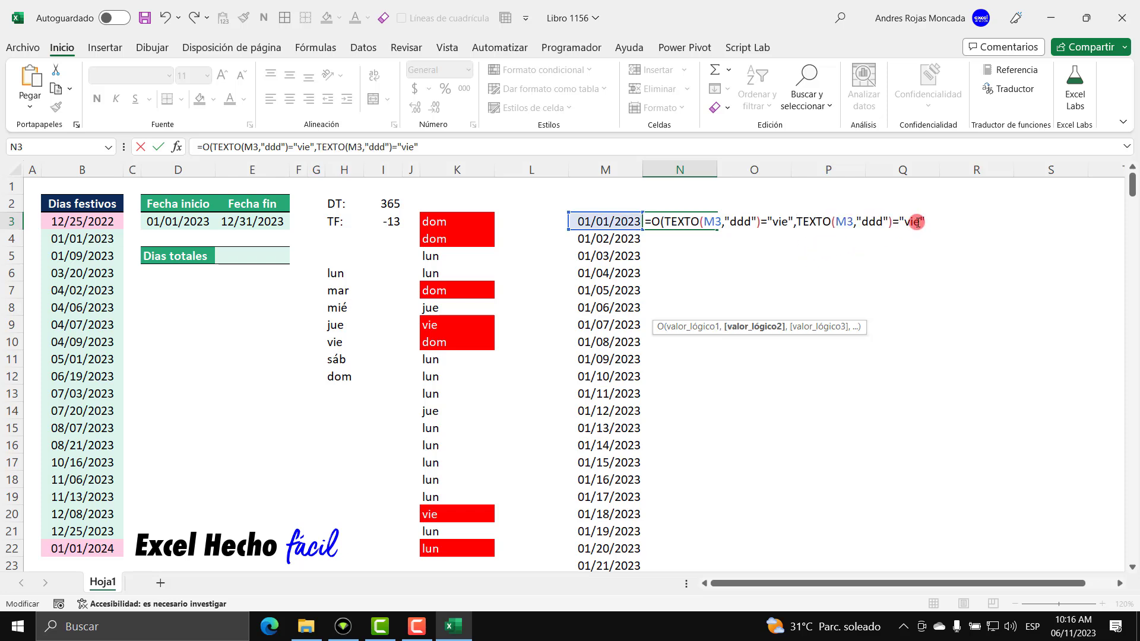
double_click(911, 222)
text(sá)
text(b)
click(930, 222)
text(,)
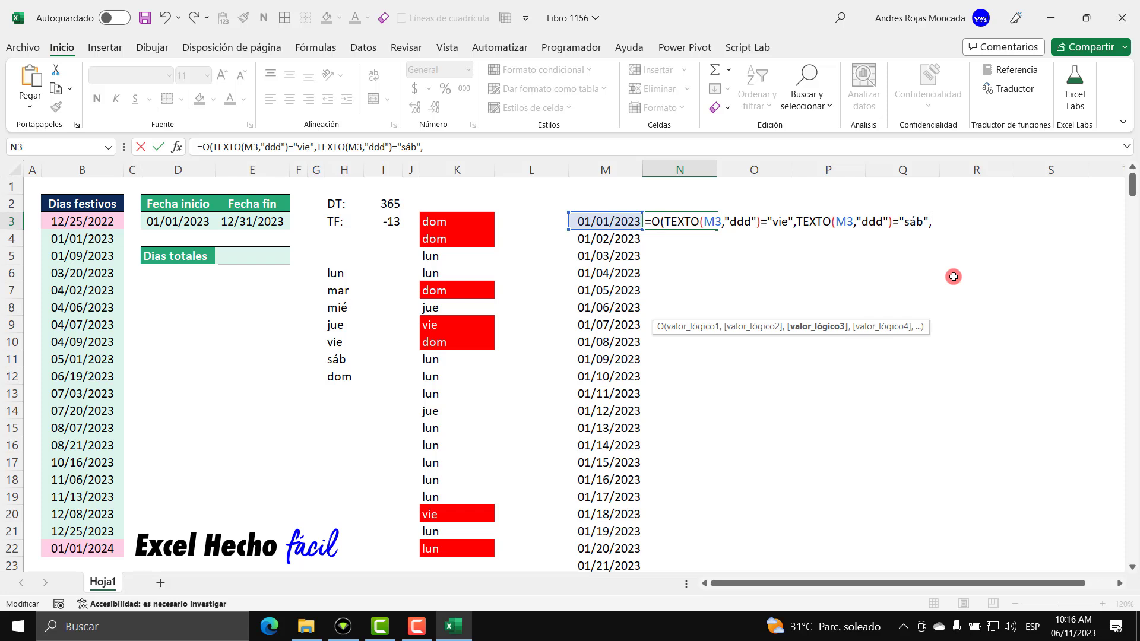
key(ctrl+v)
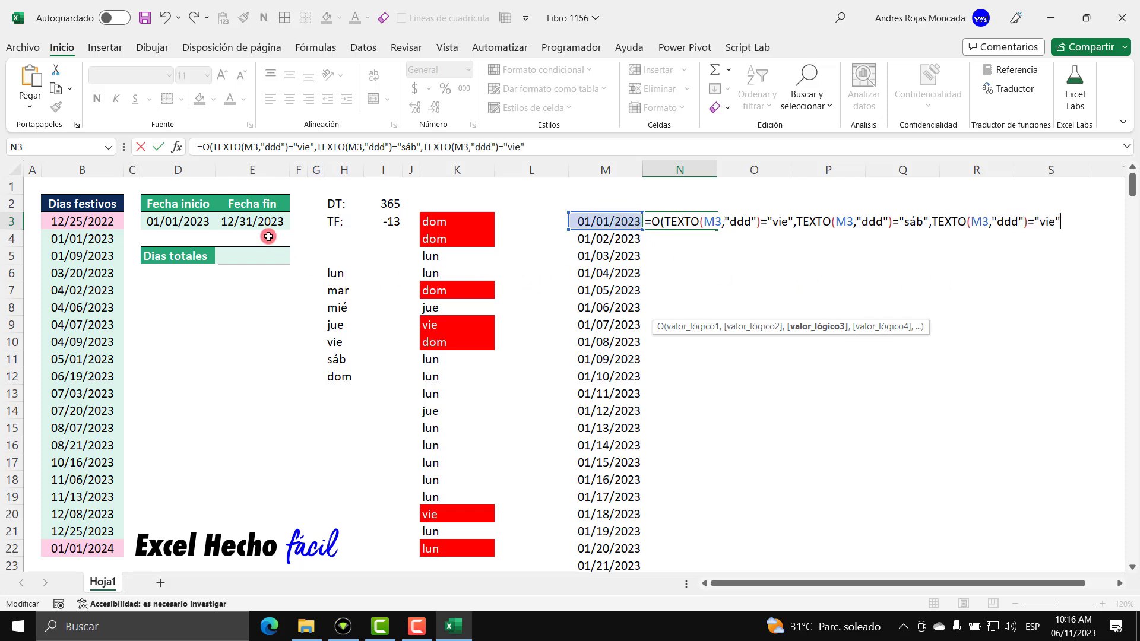
double_click(1056, 222)
text(dom)
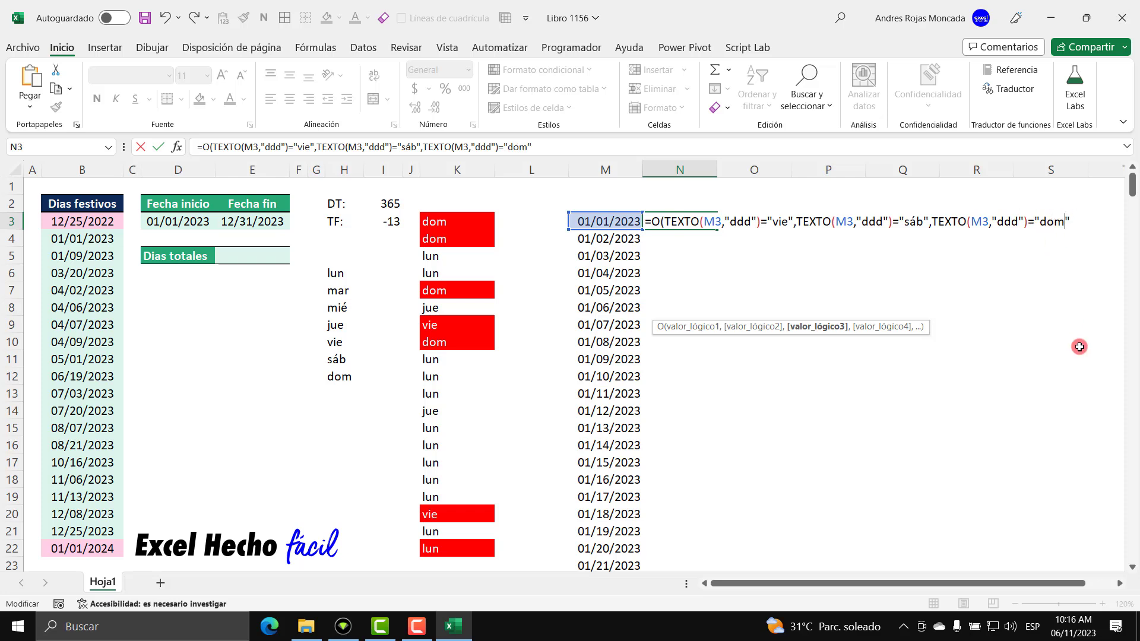
Step: Evaluate the vie, sáb and dom tests with F9, then restore each one
click(699, 326)
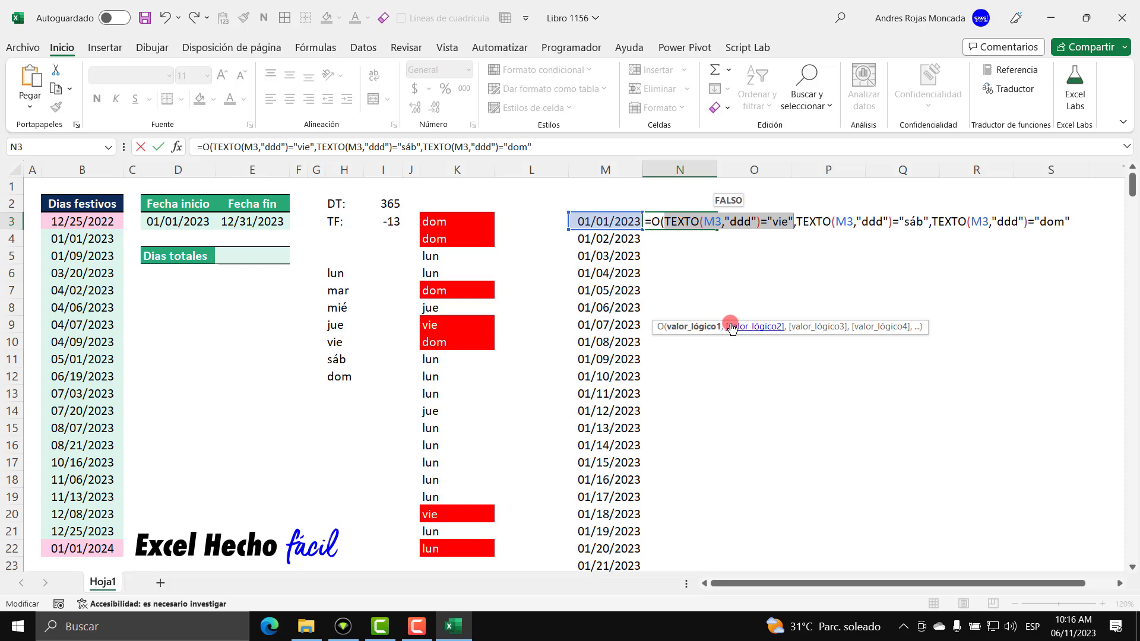
click(753, 326)
click(809, 327)
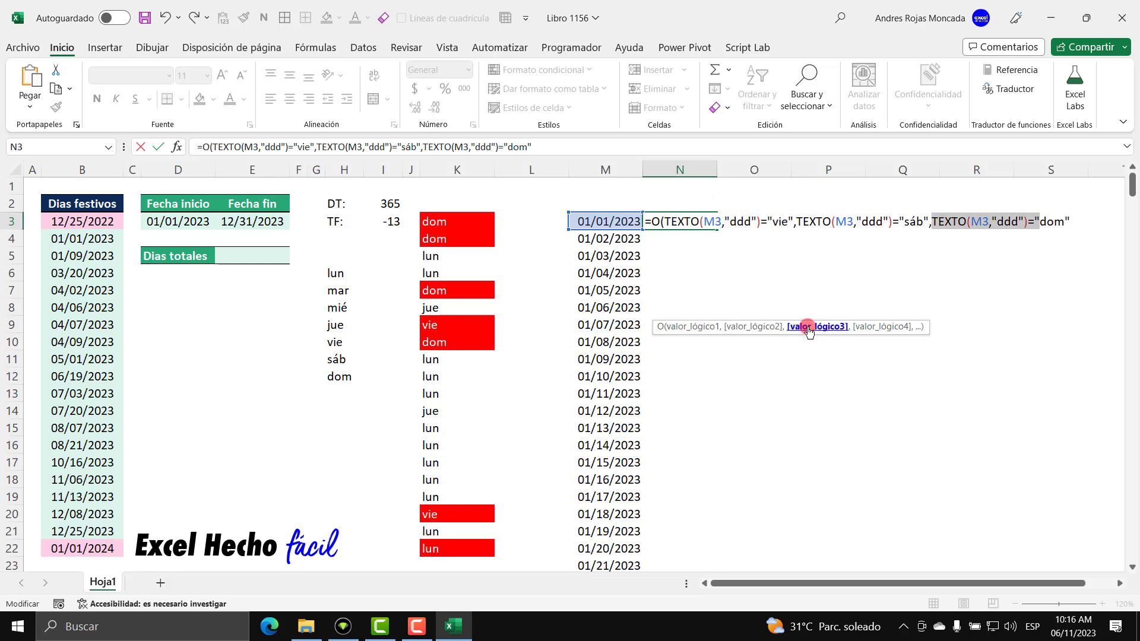
click(932, 222)
drag(969, 222, 1069, 223)
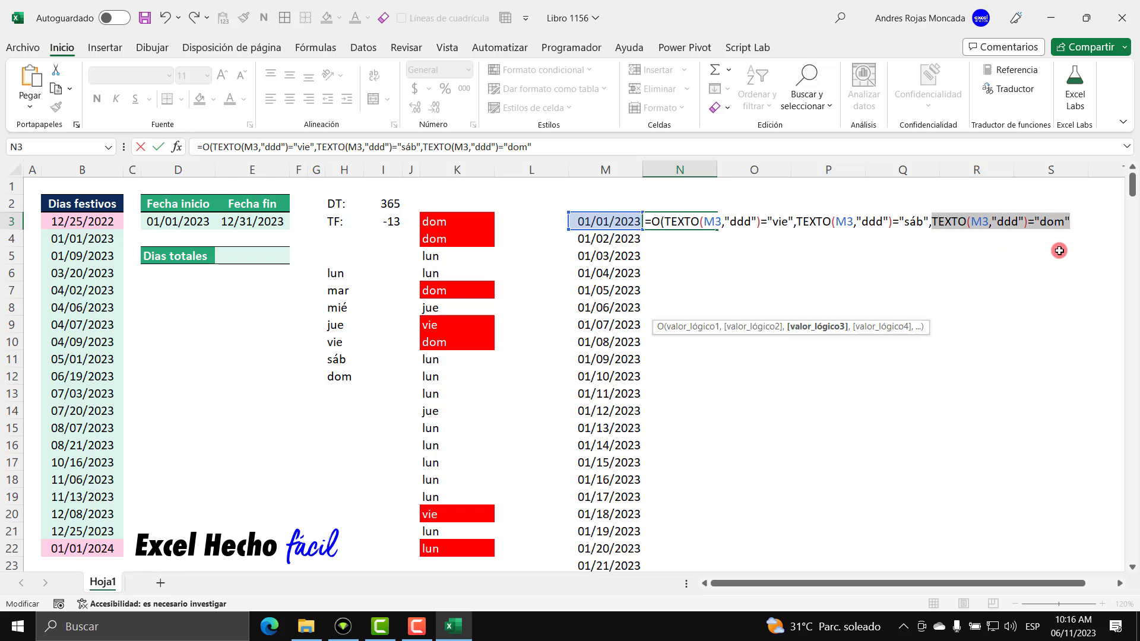
key(F9)
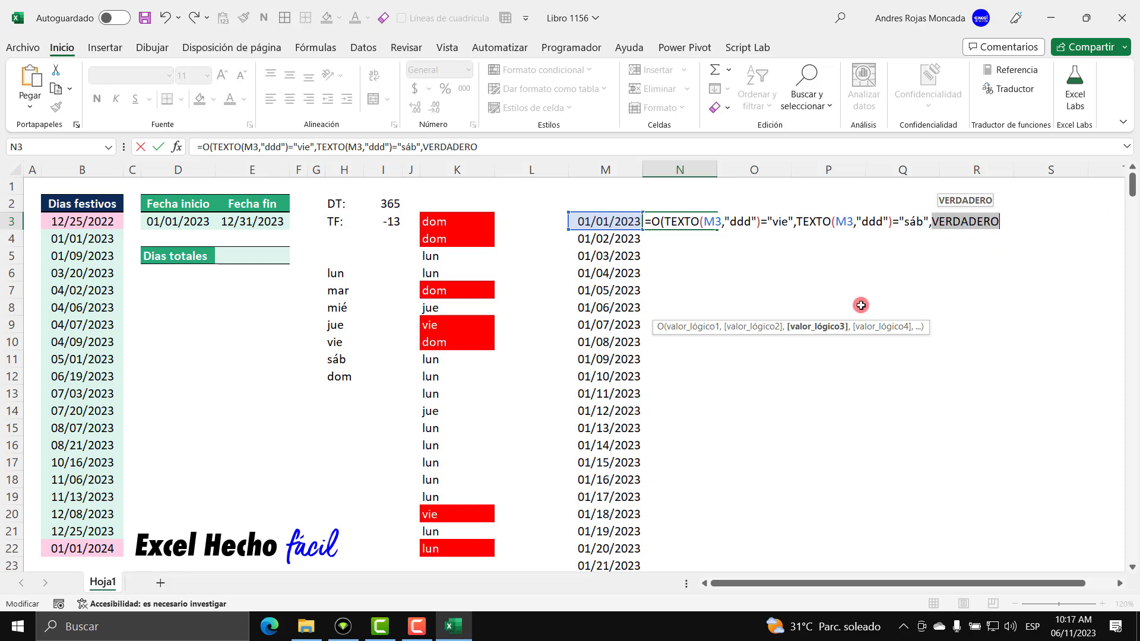
key(ctrl+z)
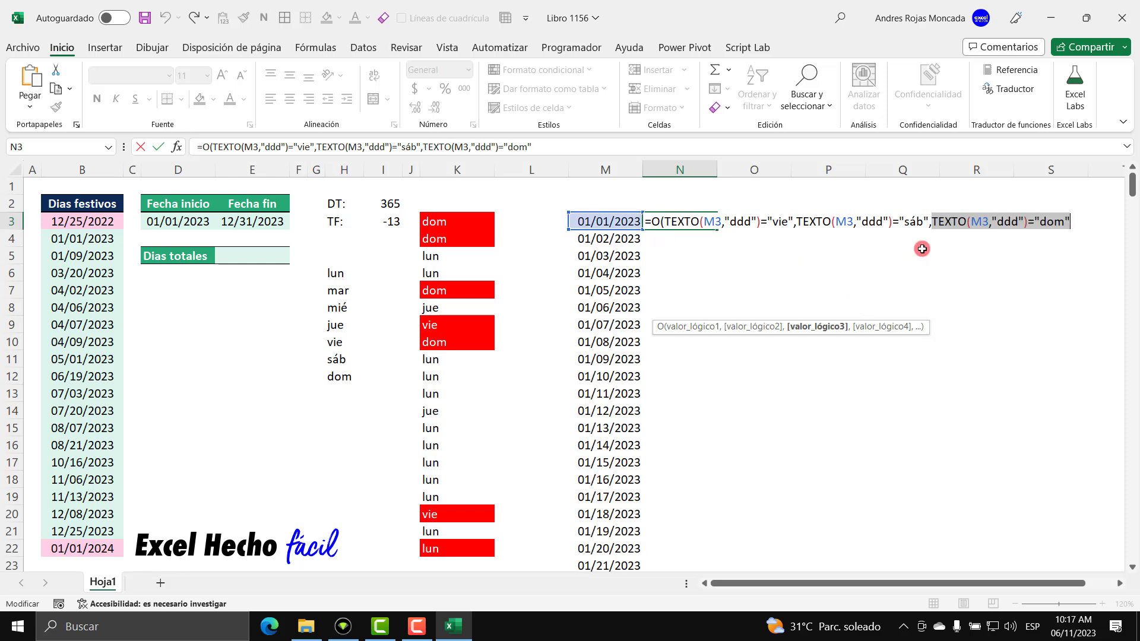
mouse_move(929, 223)
mouse_down()
mouse_move(791, 220)
mouse_move(928, 221)
mouse_up()
key(F9)
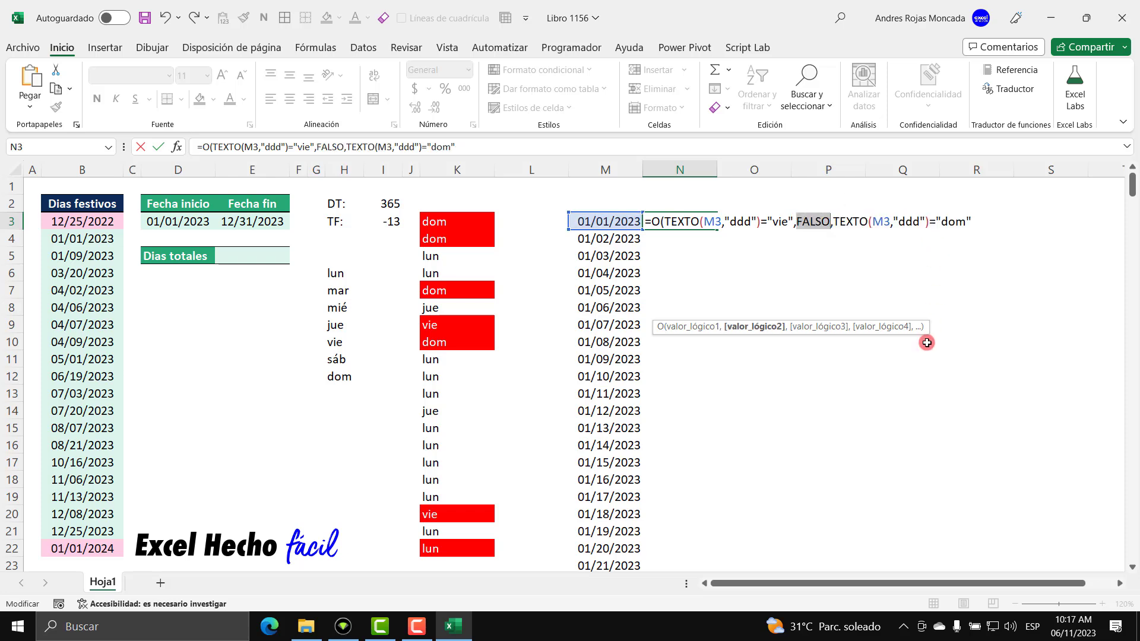
key(ctrl+z)
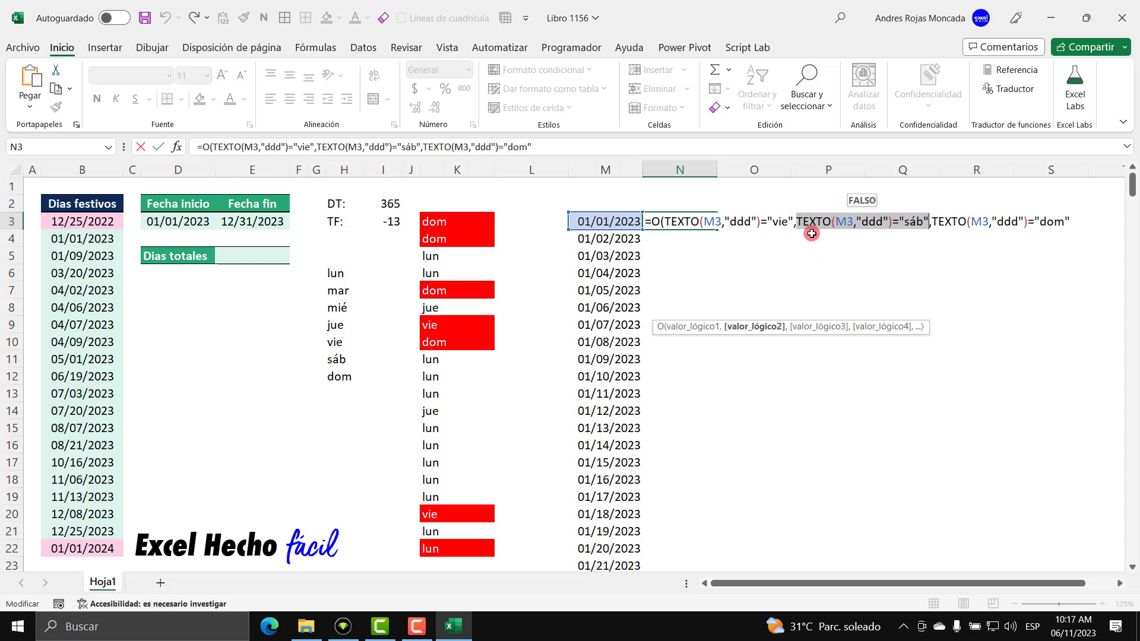
drag(793, 221, 663, 220)
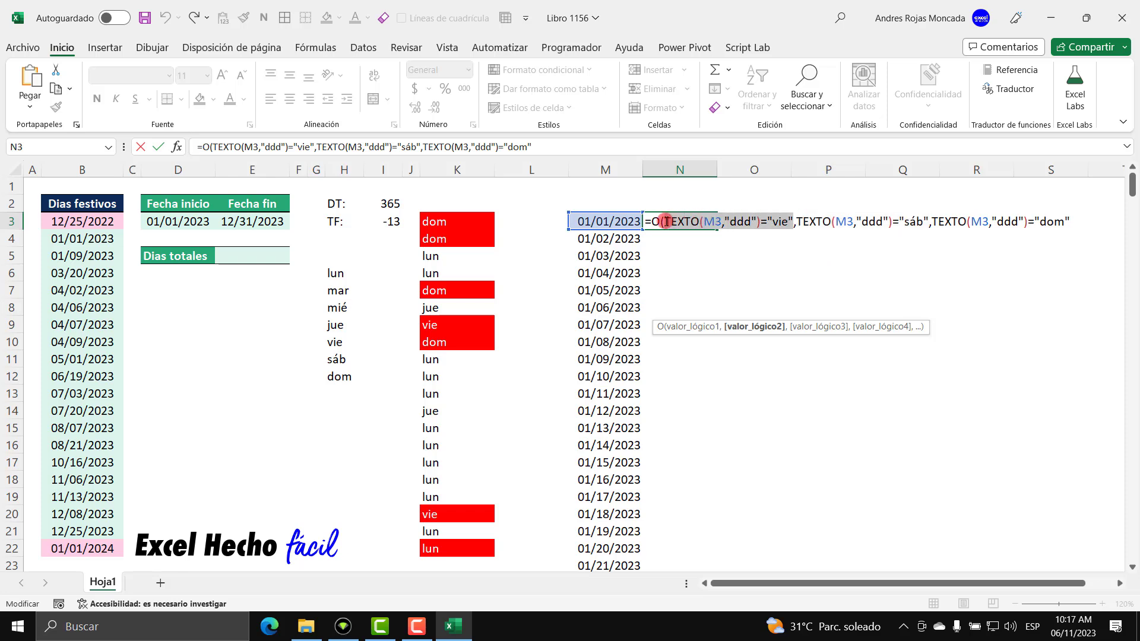
key(F9)
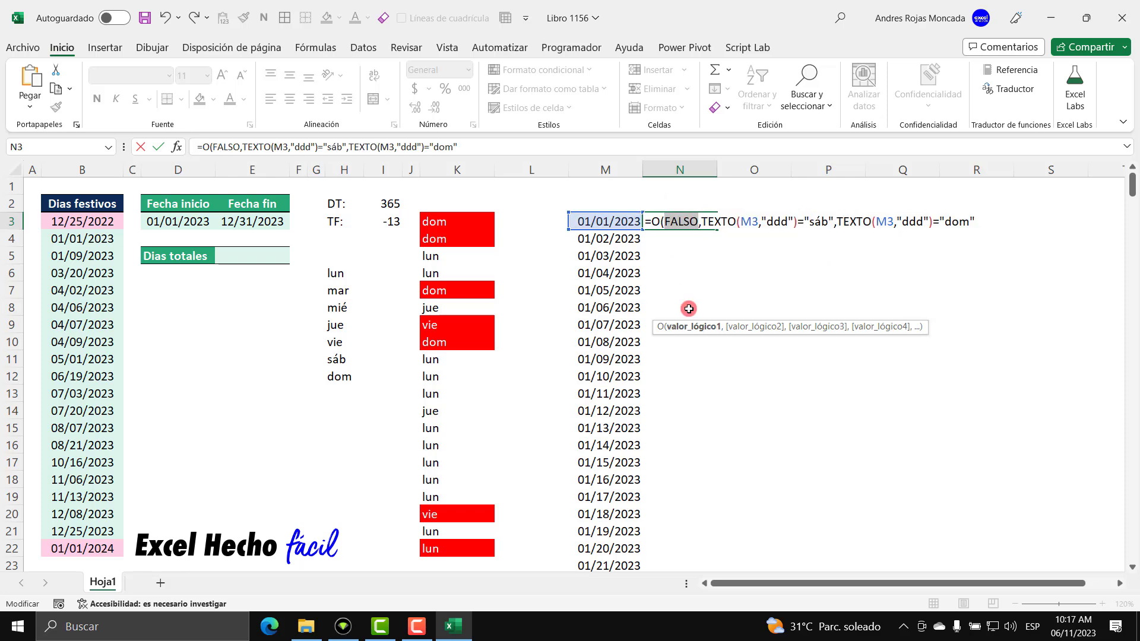
key(ctrl+z)
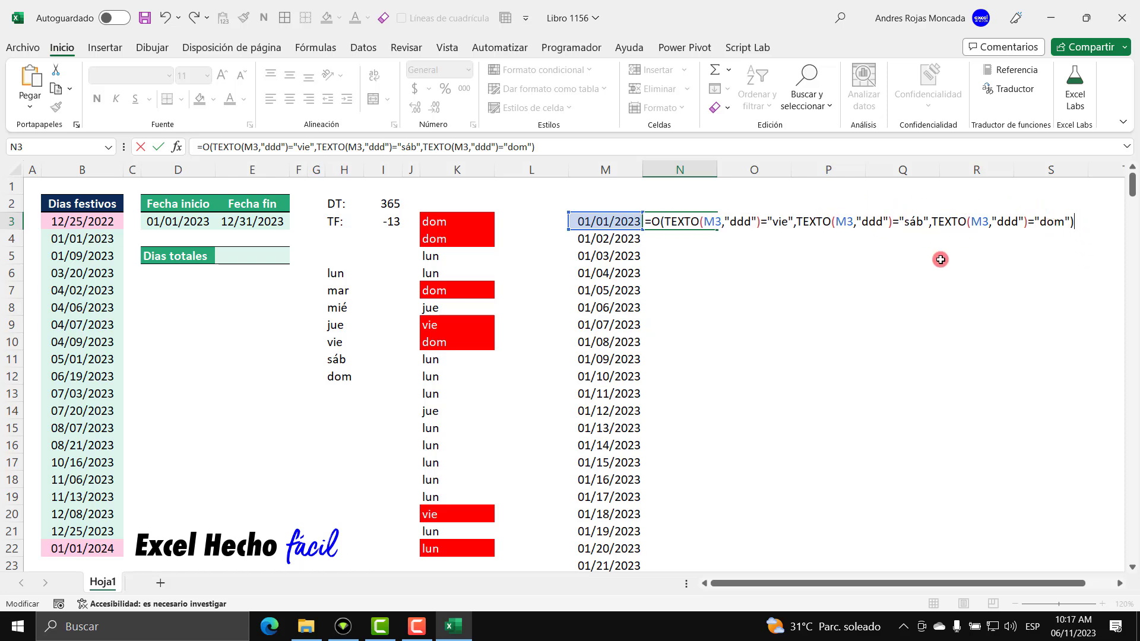
Step: Commit the weekend formula, fill it down column N, then append *1 in N3
key(Return)
click(619, 221)
key(ctrl+shift+Down)
click(673, 221)
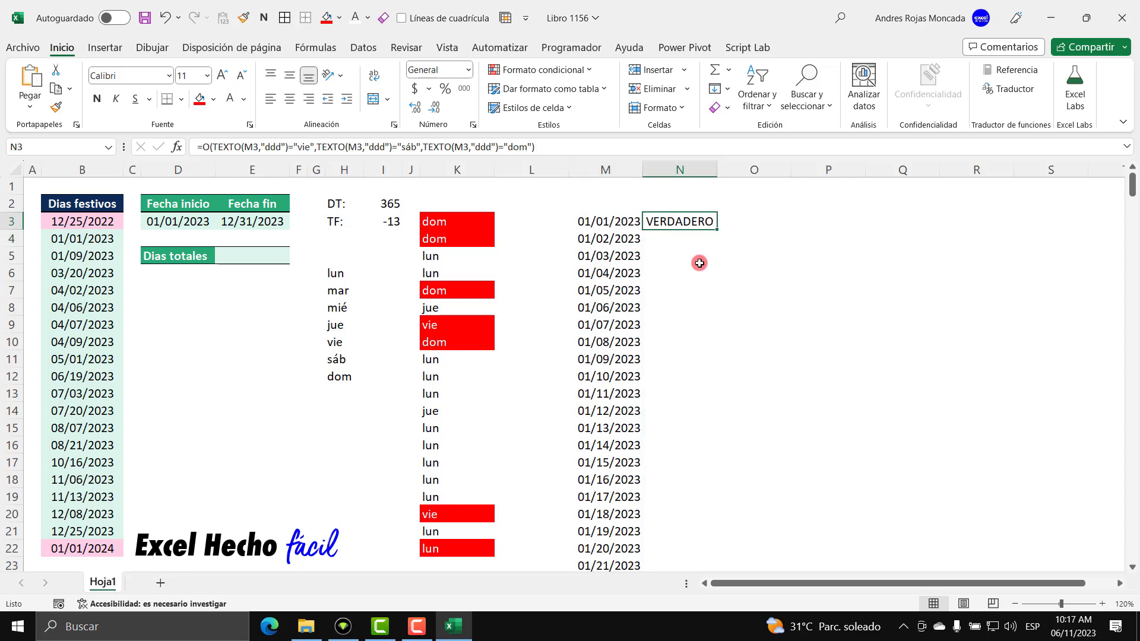
double_click(716, 229)
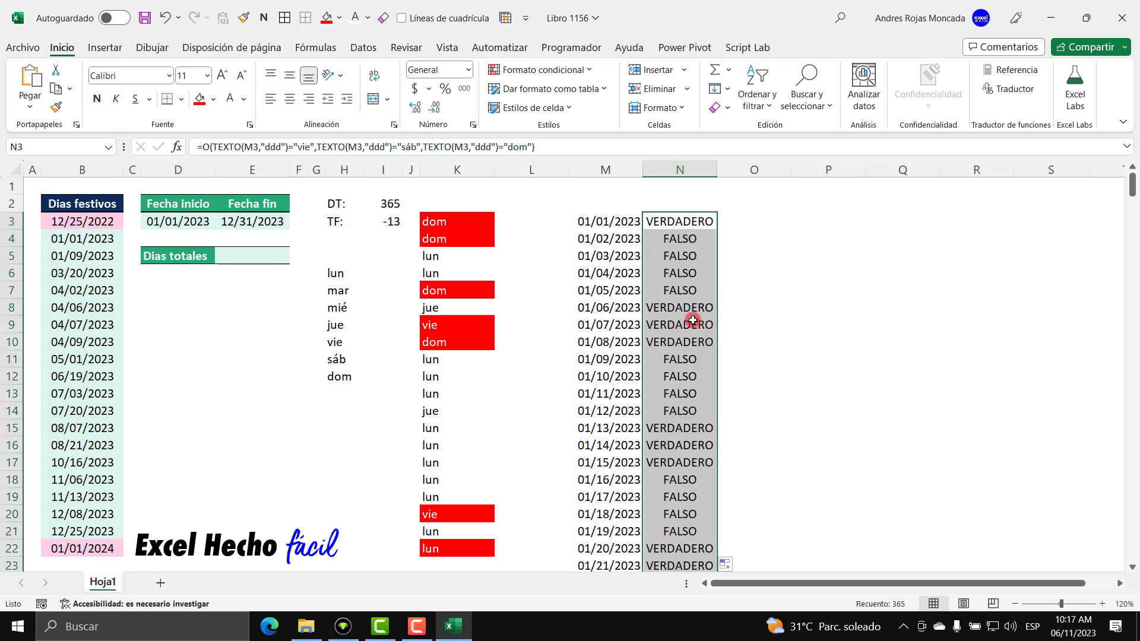
double_click(697, 220)
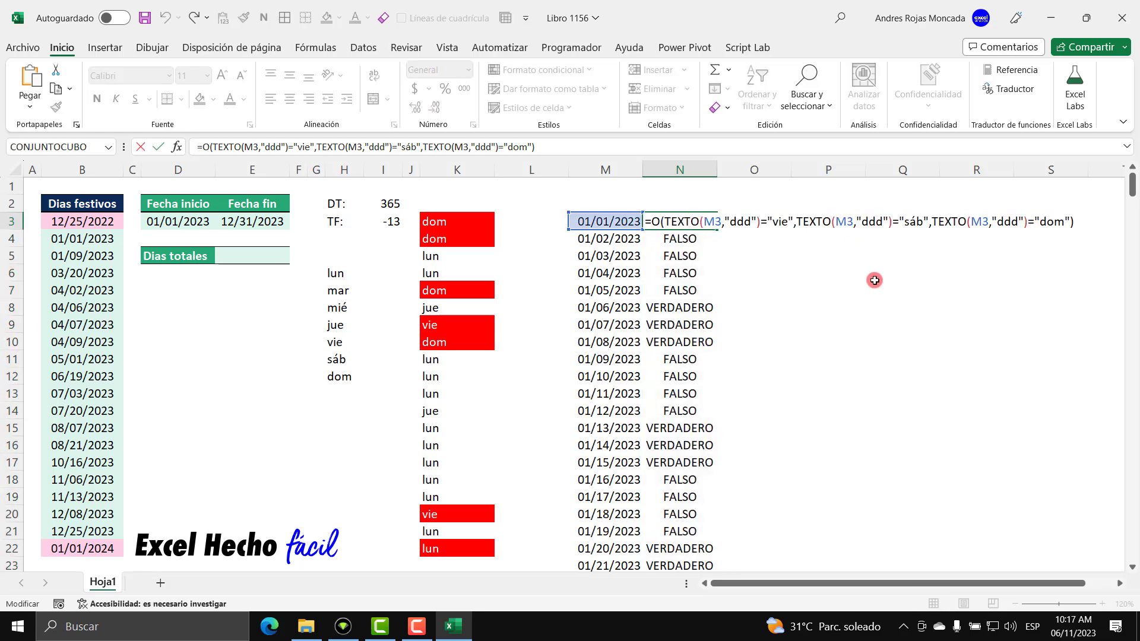
text(*1)
key(Return)
Step: Copy N3's *1 formula down column N so each date shows 1 or 0
click(707, 224)
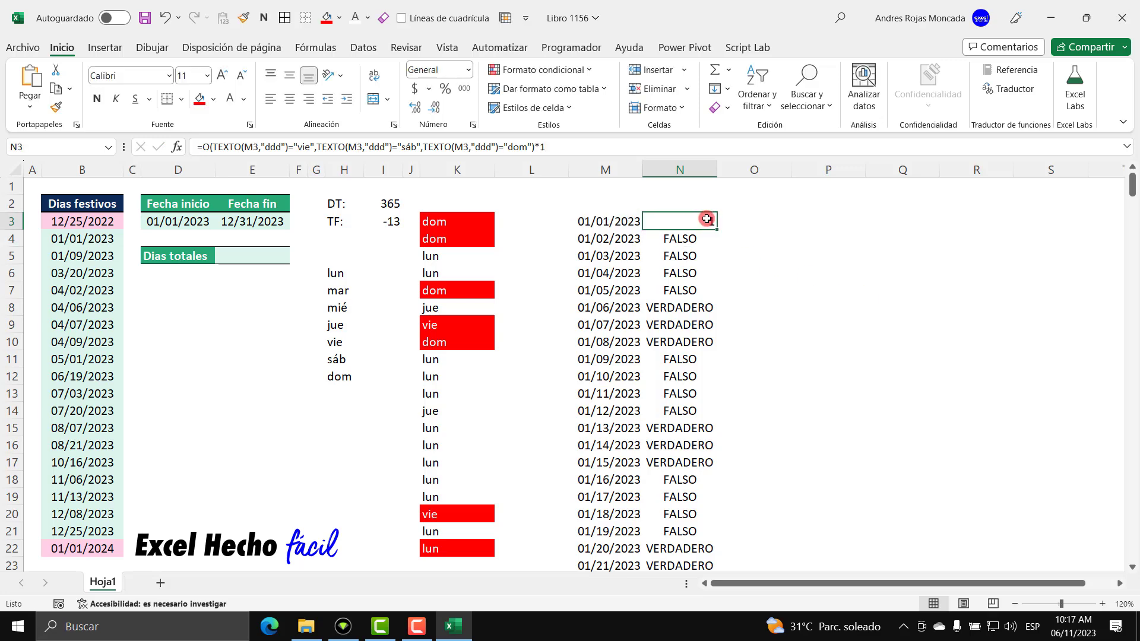
double_click(717, 229)
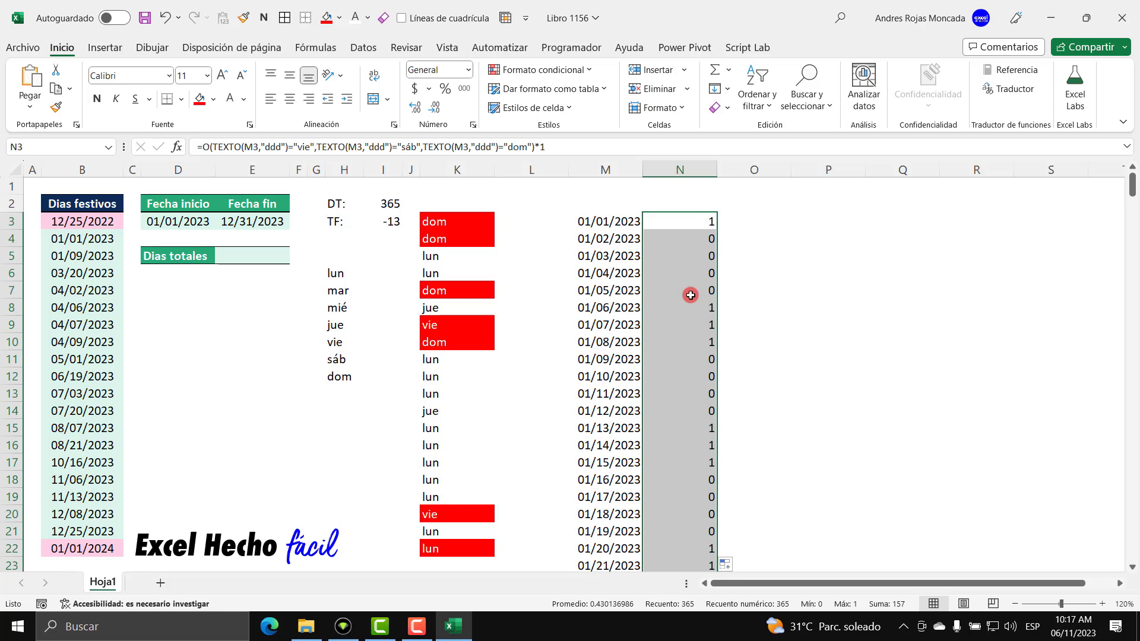
click(336, 240)
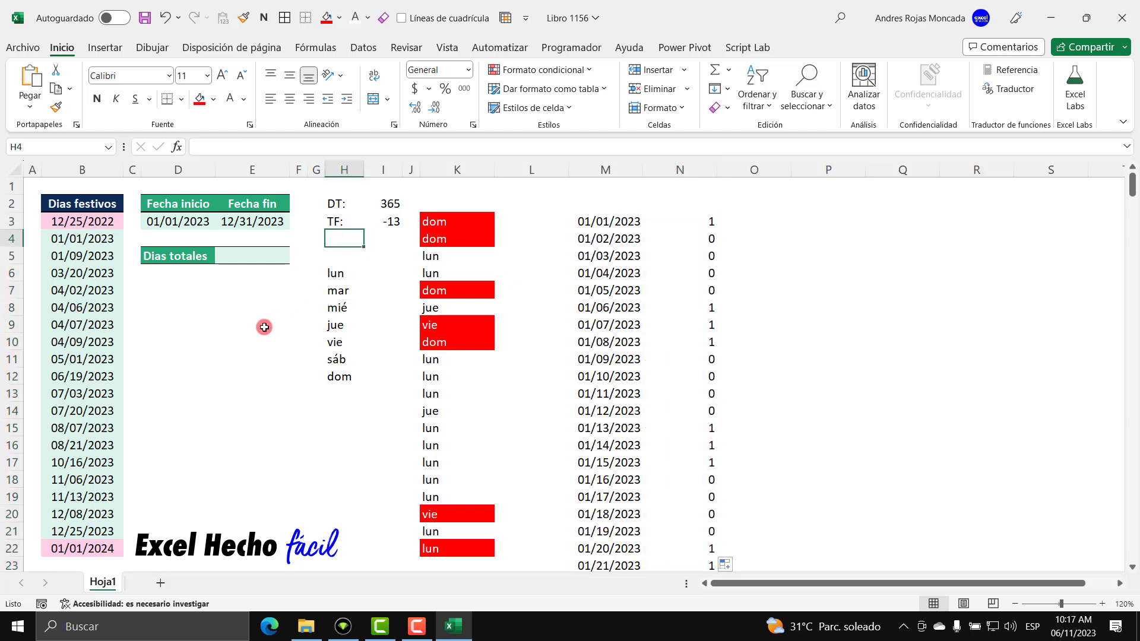
Step: Label H4 'TDD' and start a SUMA formula in I4 referencing N3
text(T)
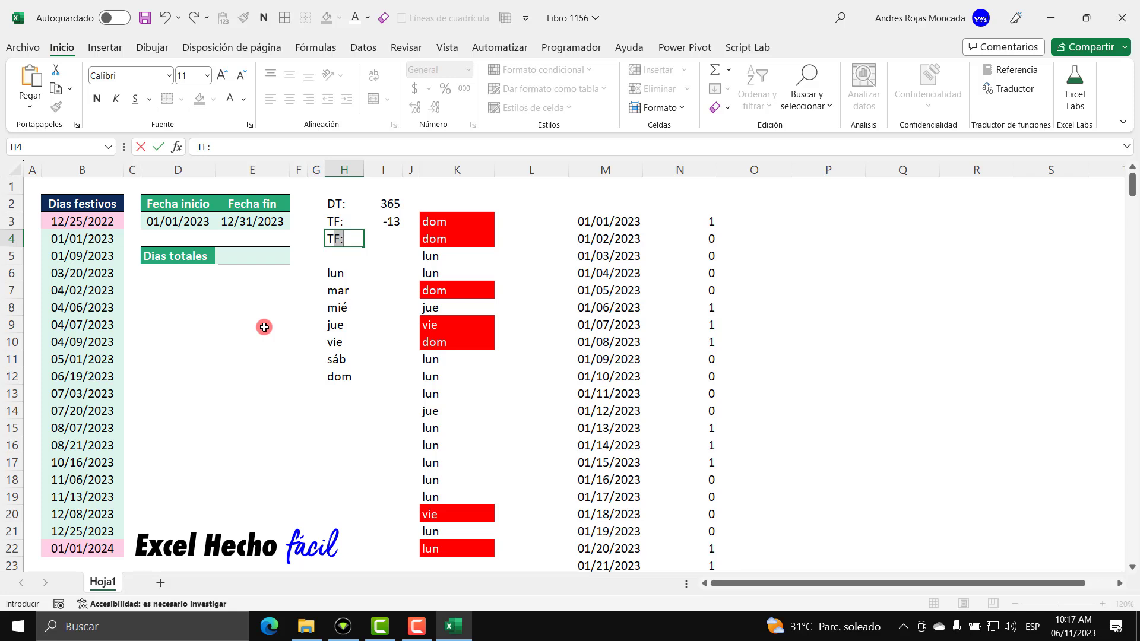
text(DD:)
key(Return)
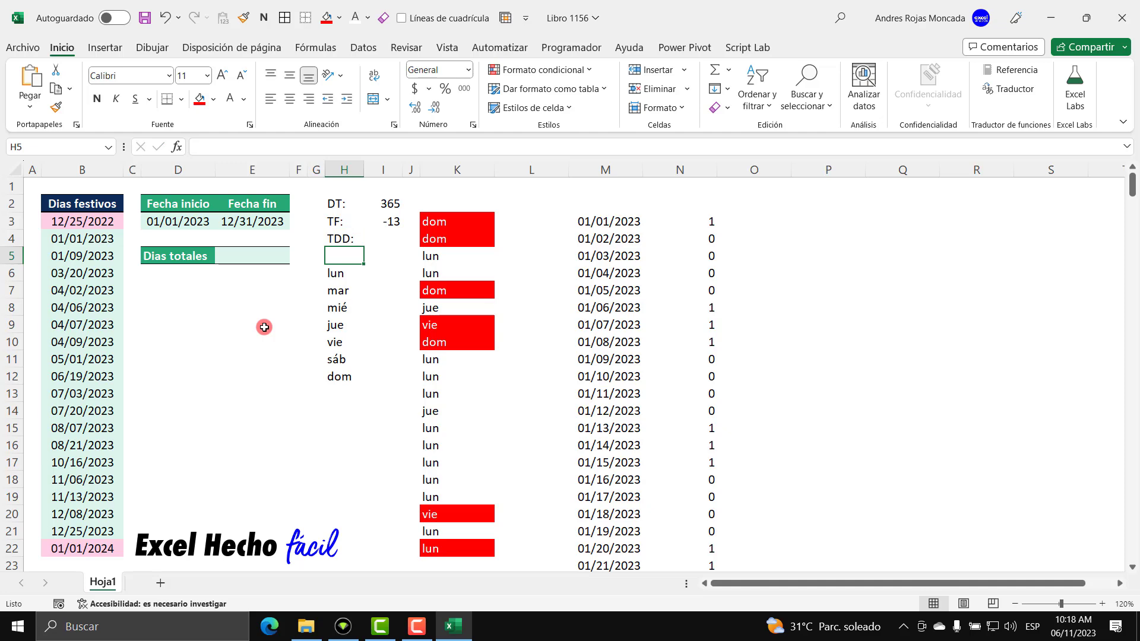
key(Up)
key(Right)
text(=suma)
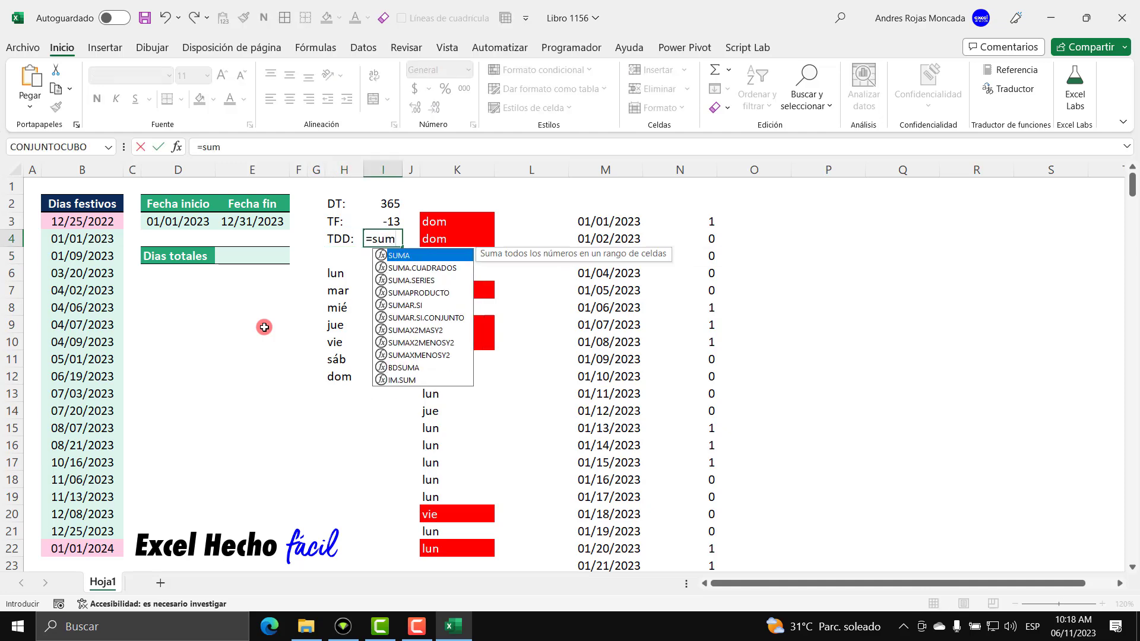
key(Tab)
click(710, 221)
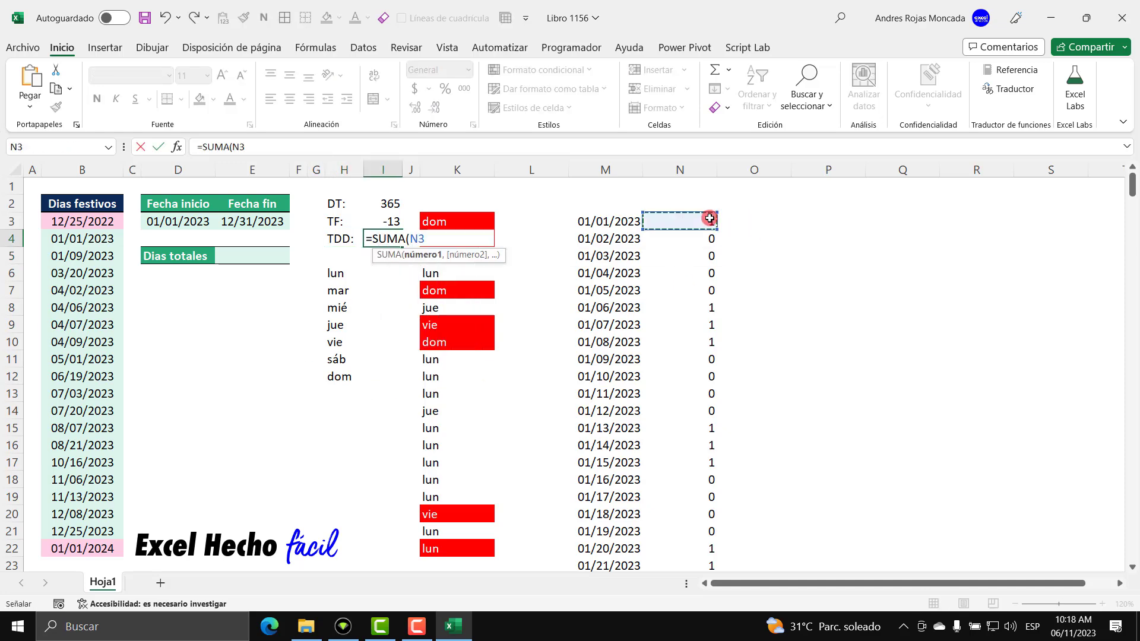
key(ctrl+shift+Down)
key(ctrl+shift+Up)
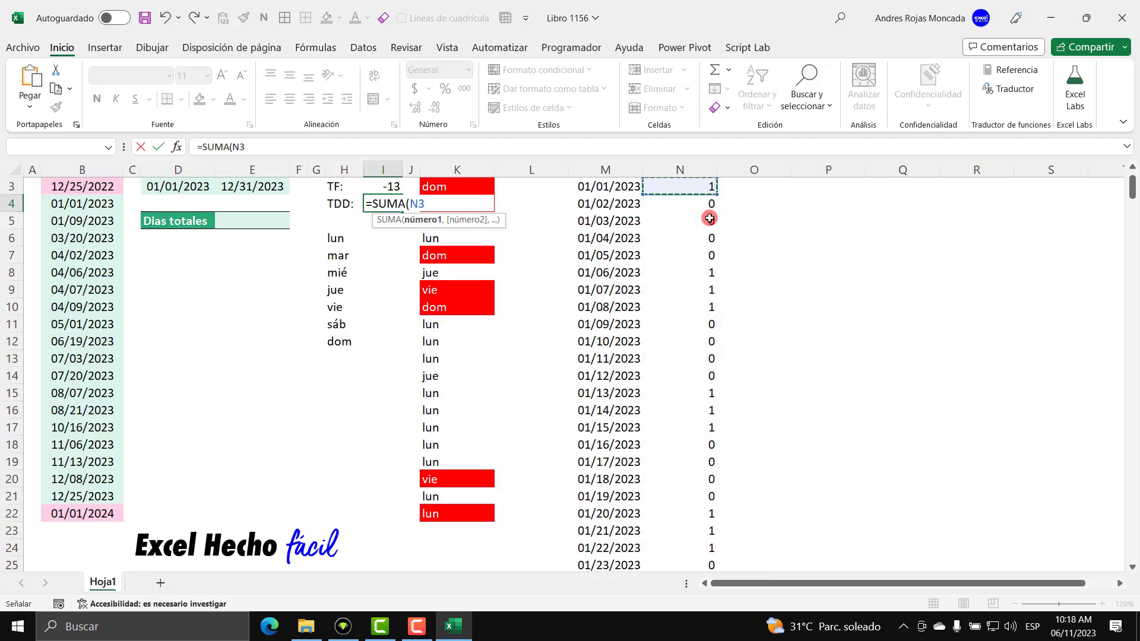
key(Return)
Step: Inspect the column N flags from N3 down to the last date
scroll(706, 217, up, 1)
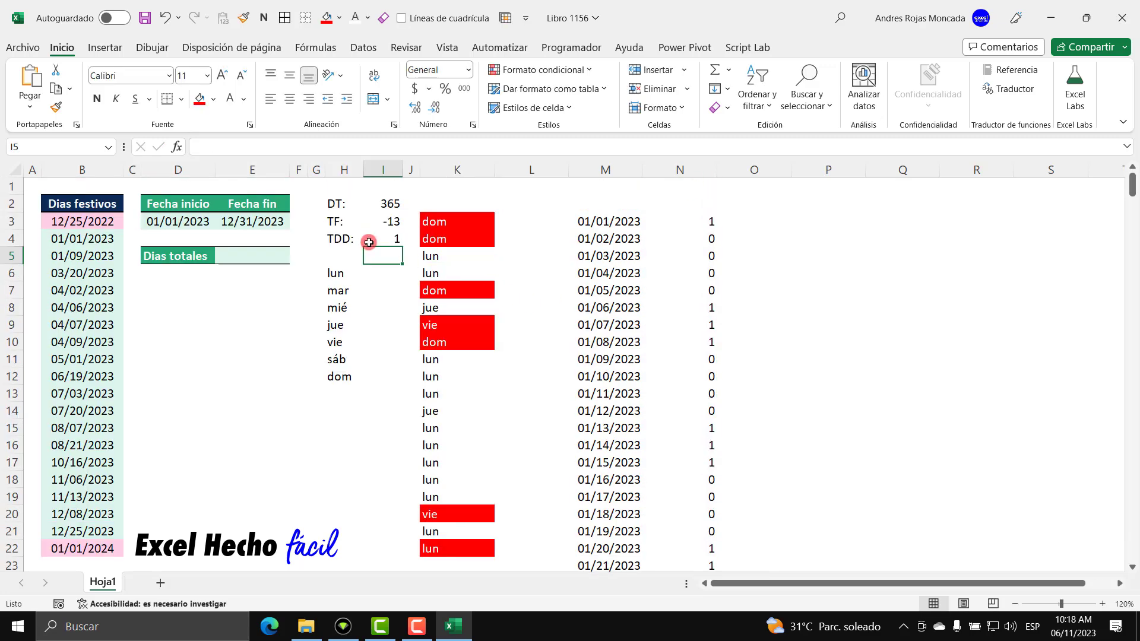
click(369, 238)
double_click(371, 238)
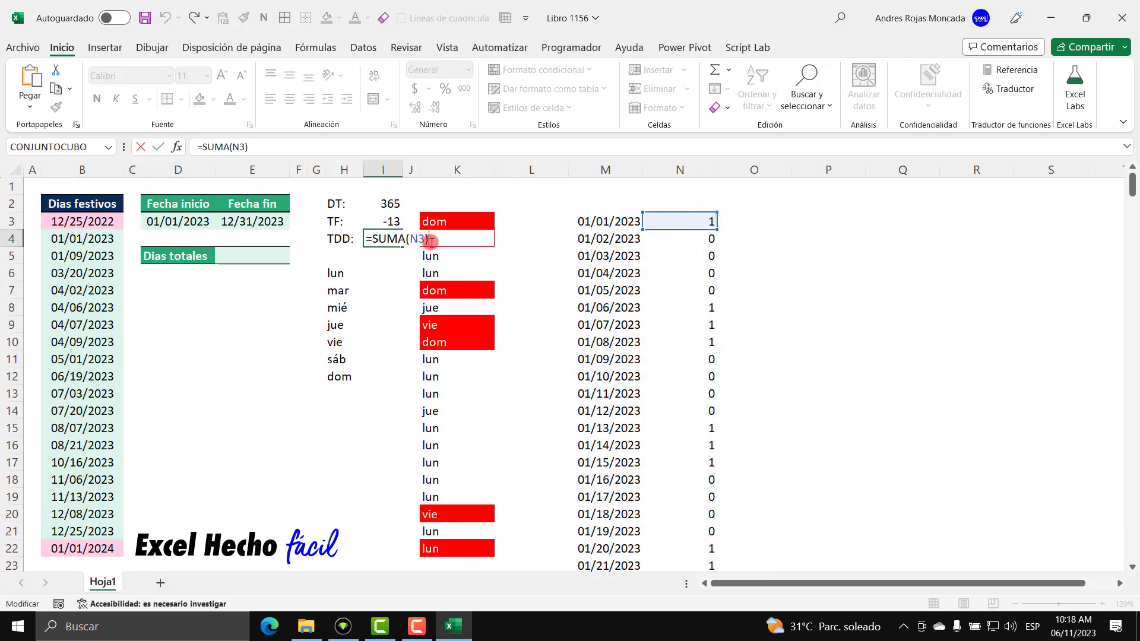
click(691, 223)
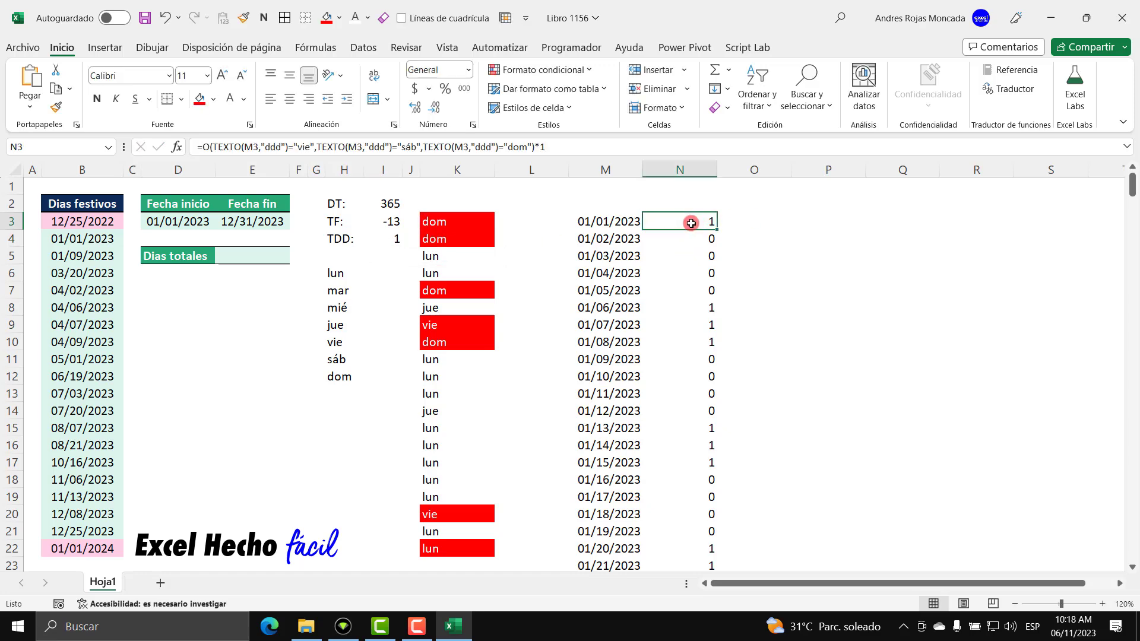
key(ctrl+shift+Down)
key(ctrl+BackSpace)
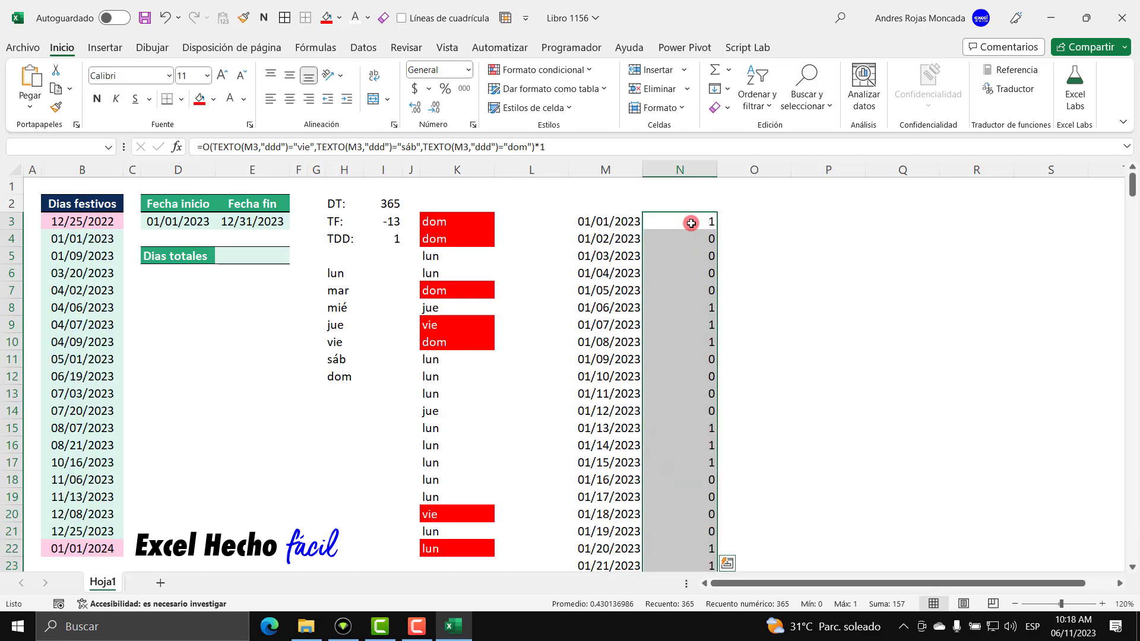
key(ctrl+q)
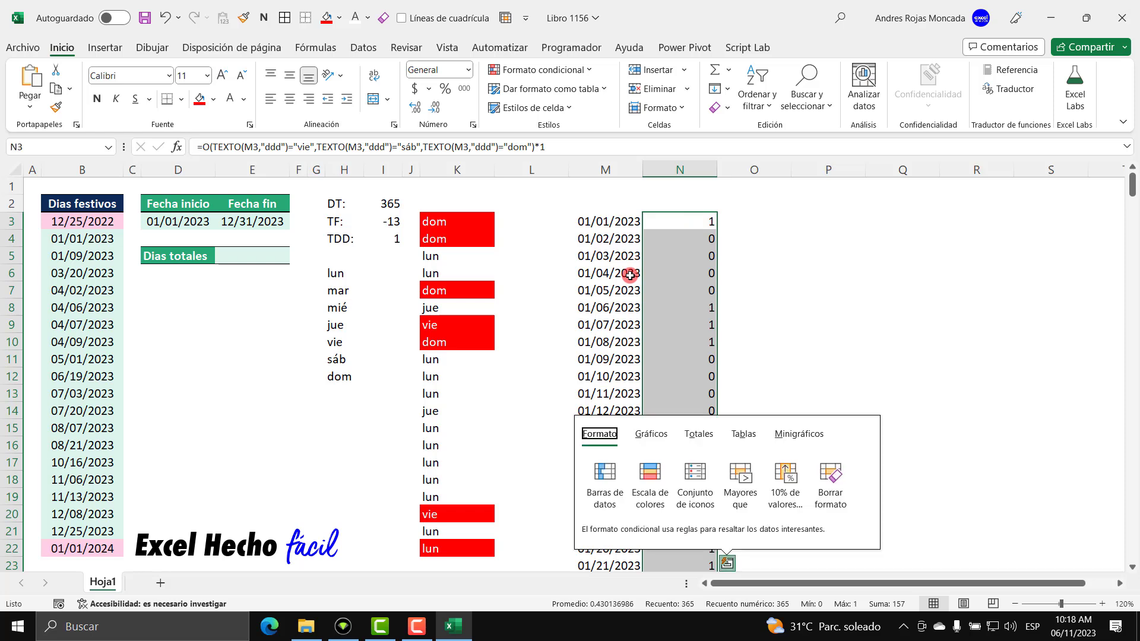
key(Escape)
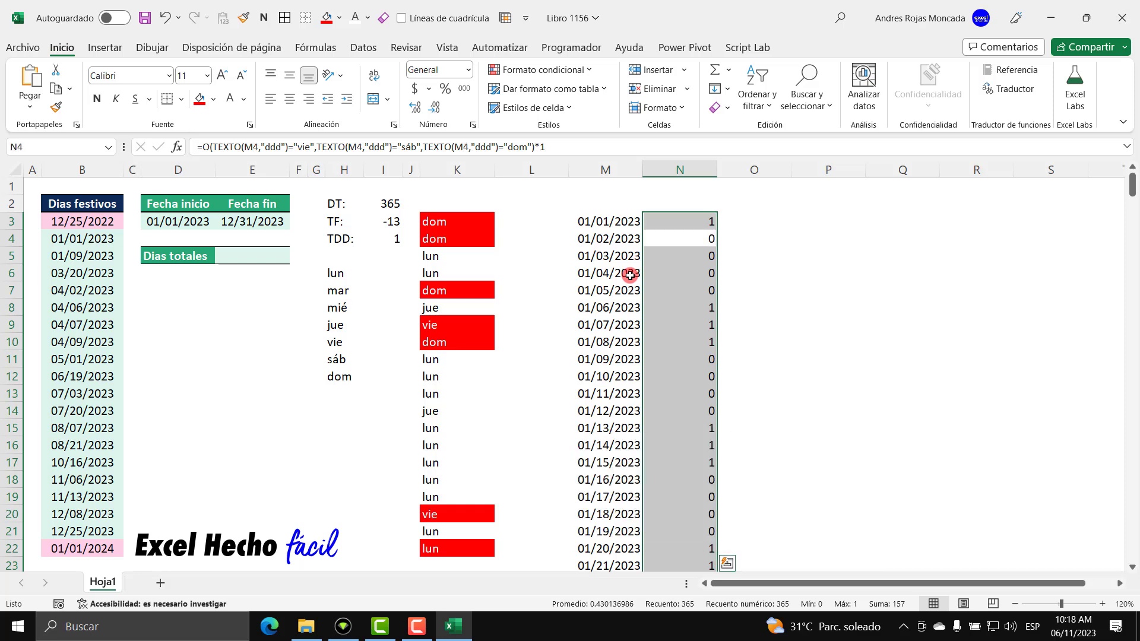
key(Left)
key(Left)
key(Left)
key(Left)
key(Down)
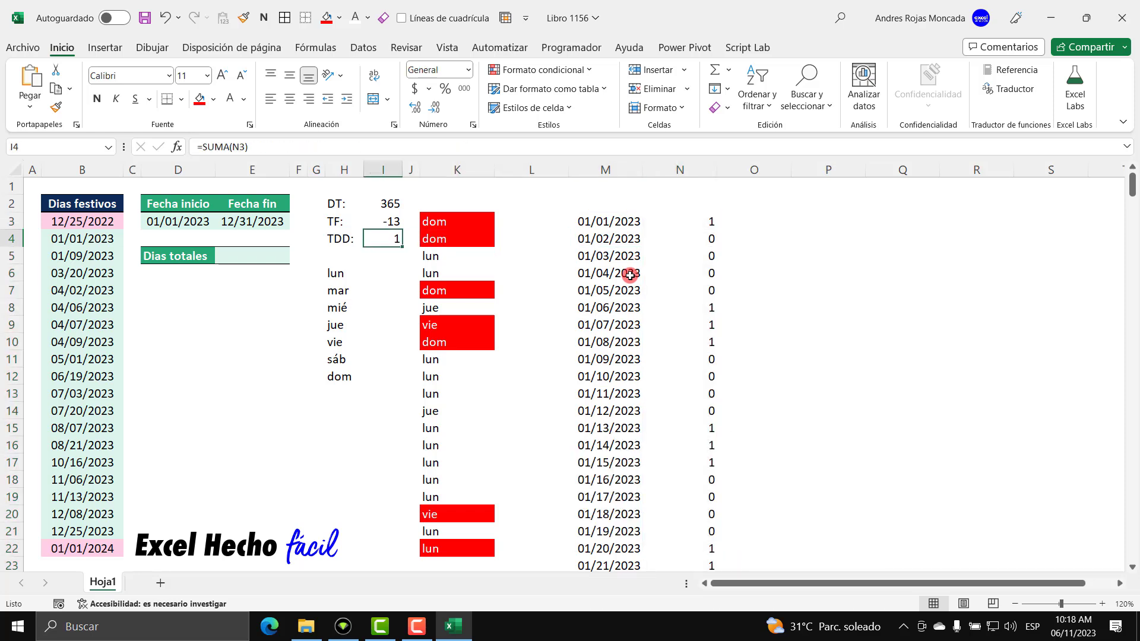
Step: Rewrite I4 as =SUMA(N3:N367) so the TDD total shows -157
key(F2)
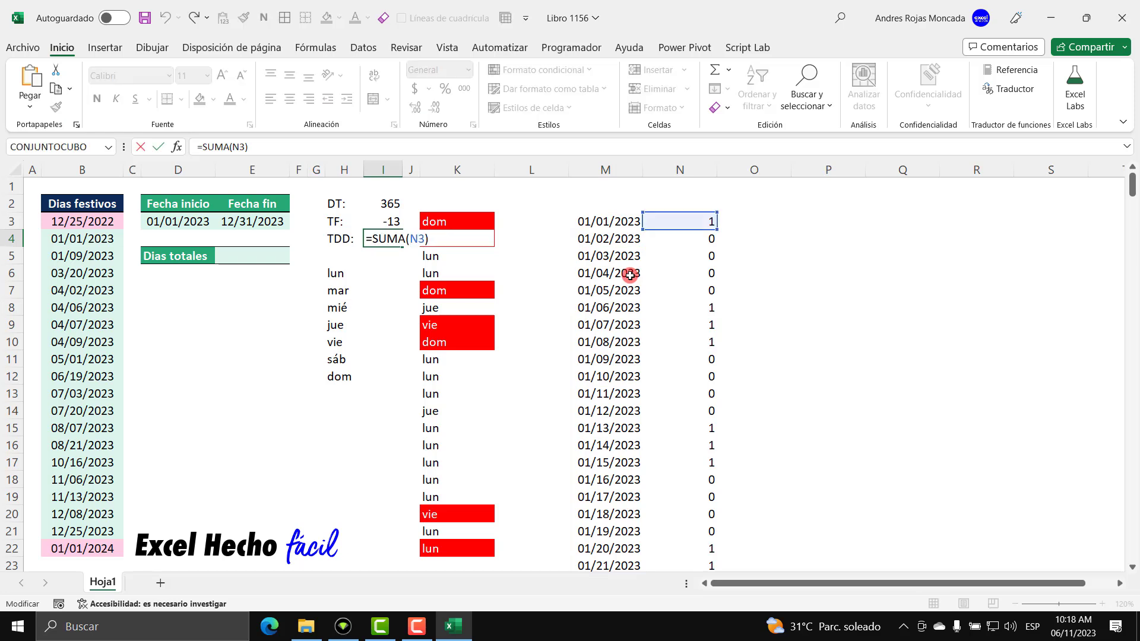
key(BackSpace)
key(BackSpace)
key(BackSpace)
key(BackSpace)
text(()
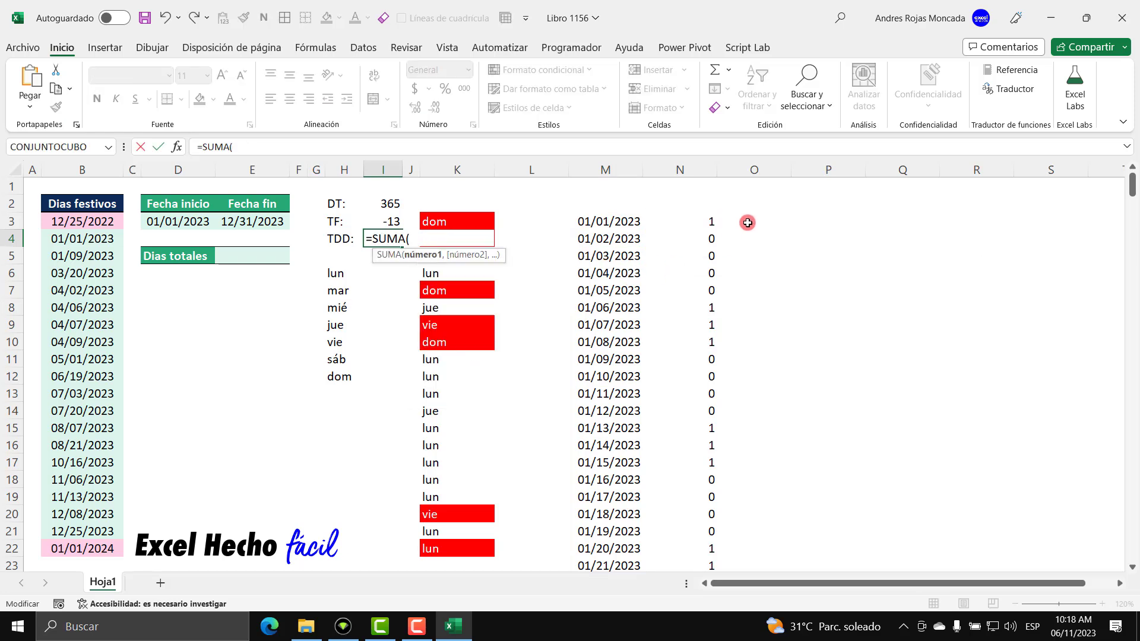
click(690, 224)
key(ctrl+shift+Down)
key(ctrl+BackSpace)
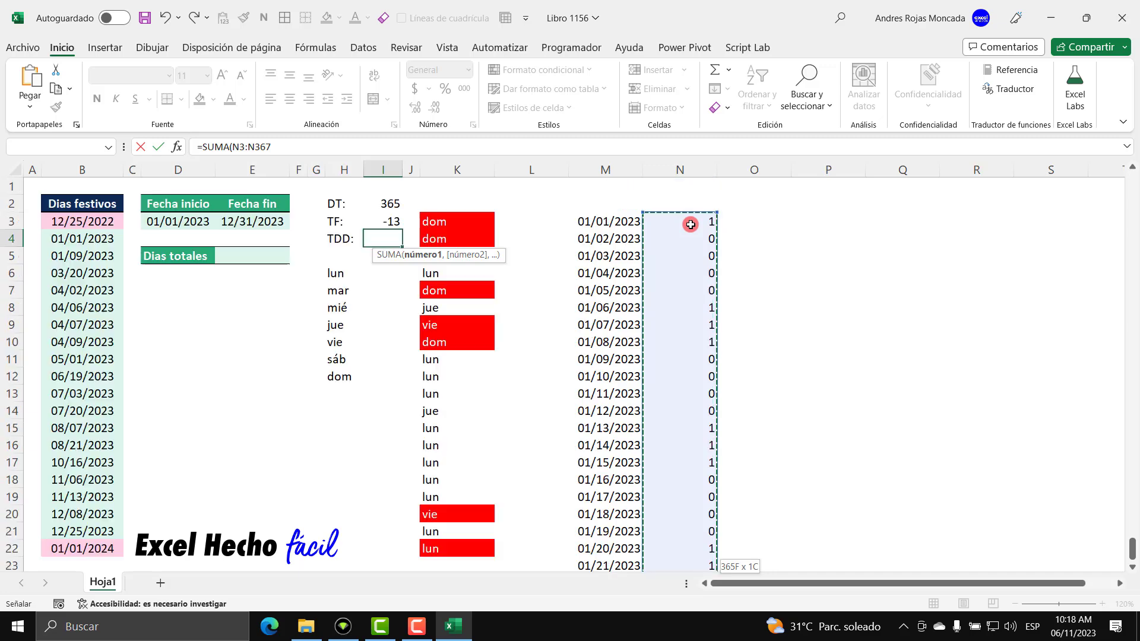
text())
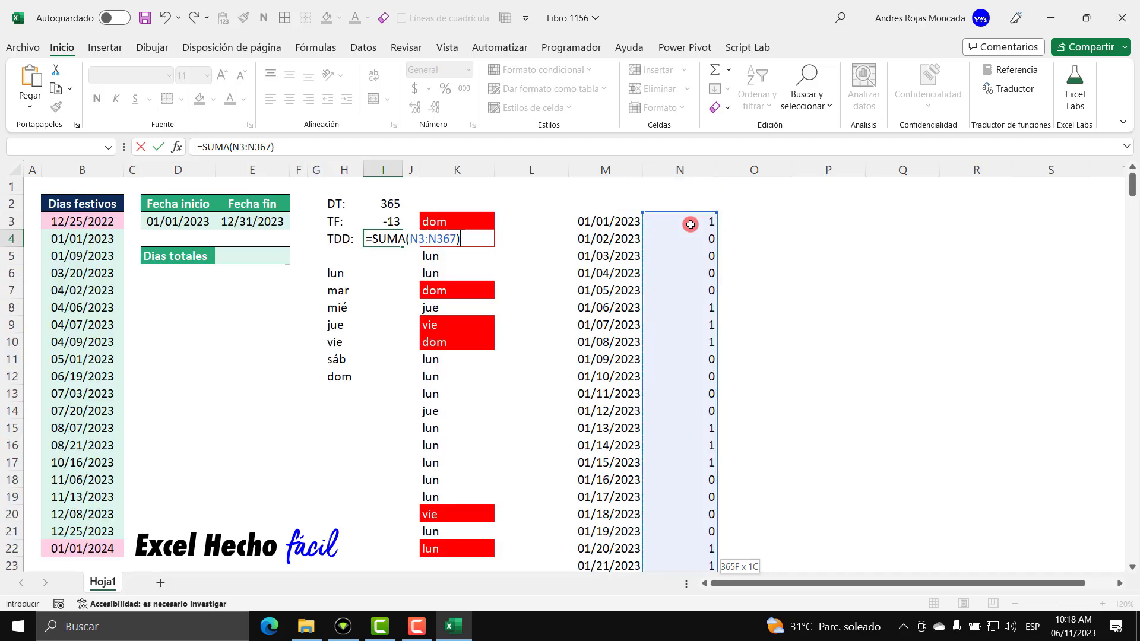
key(Return)
click(389, 242)
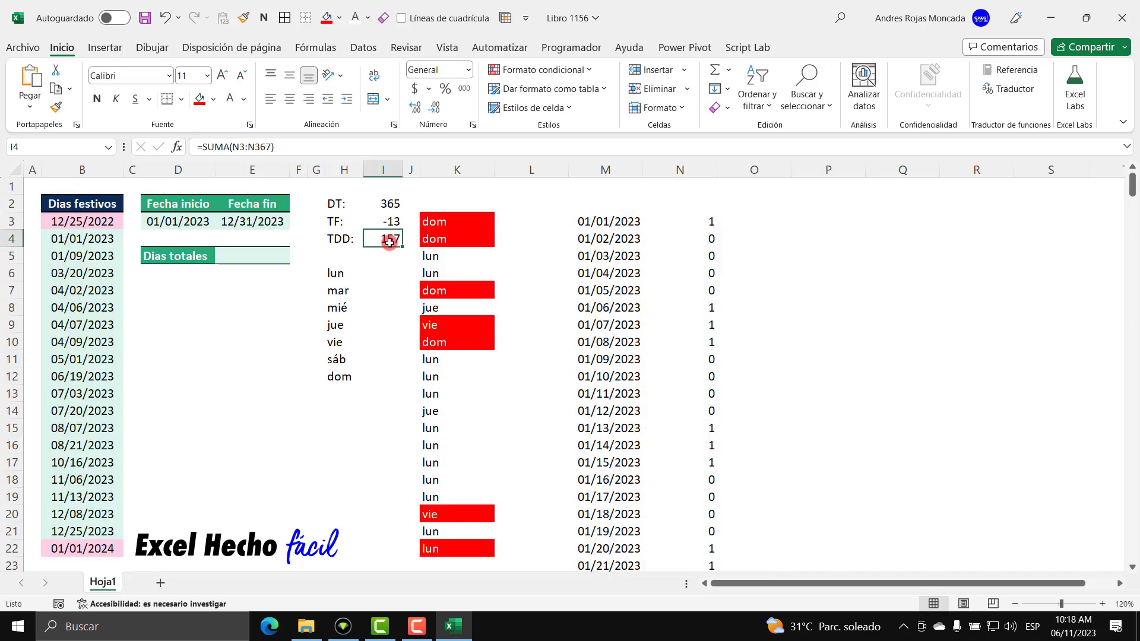
key(F2)
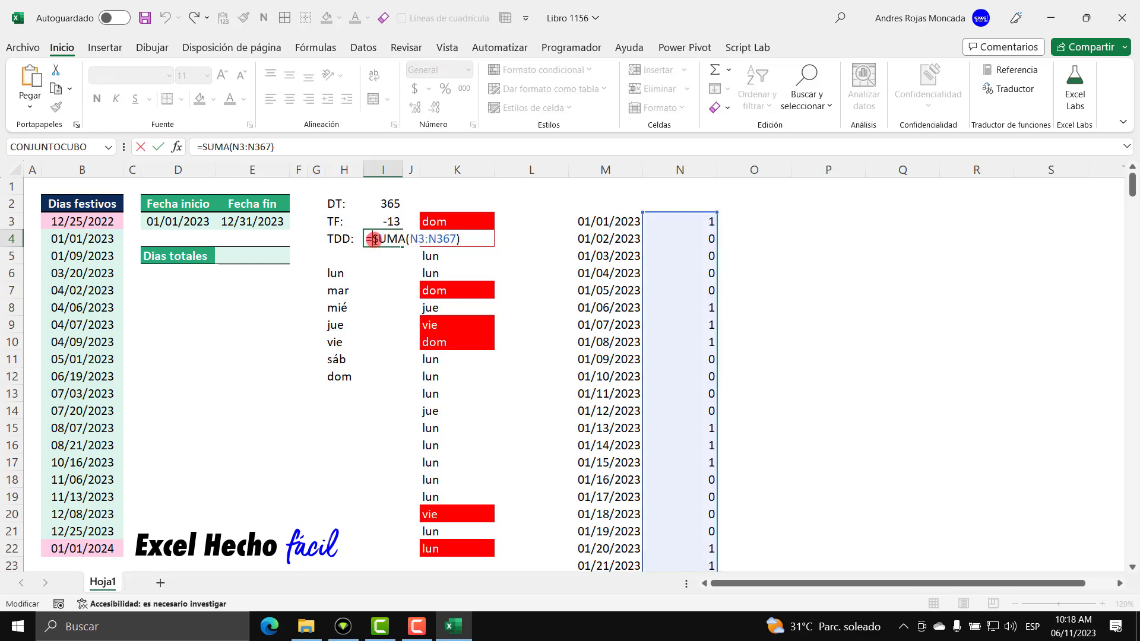
key(Return)
click(342, 255)
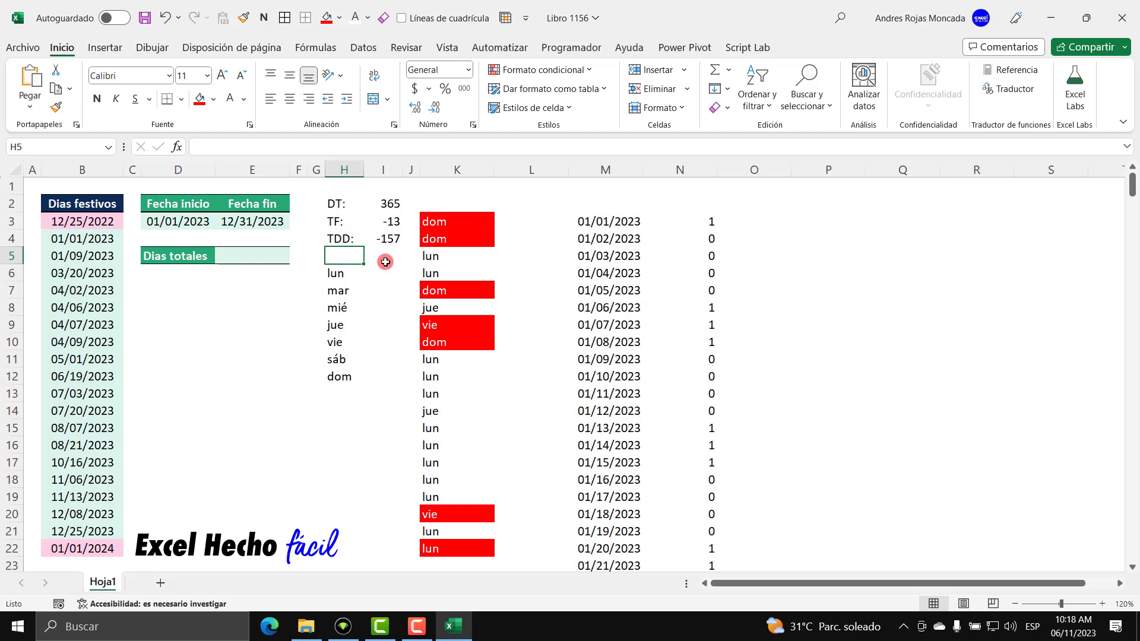
Step: Enter the label 'TDLab:' in H5
text(T)
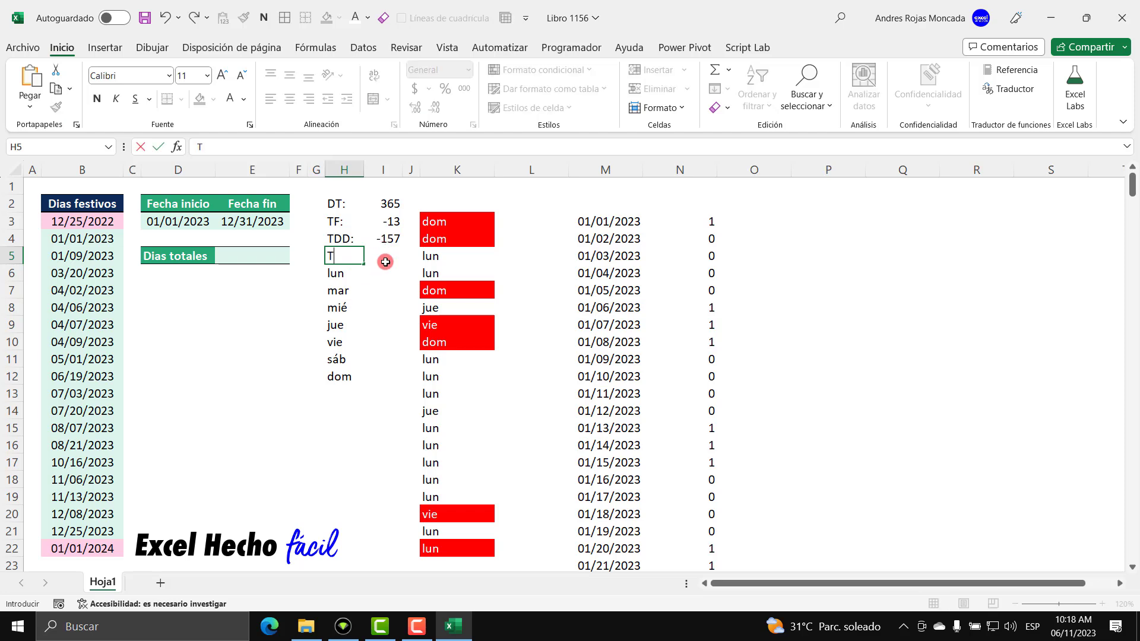
text(D)
key(BackSpace)
key(BackSpace)
text(TD)
text(La)
key(Return)
key(Up)
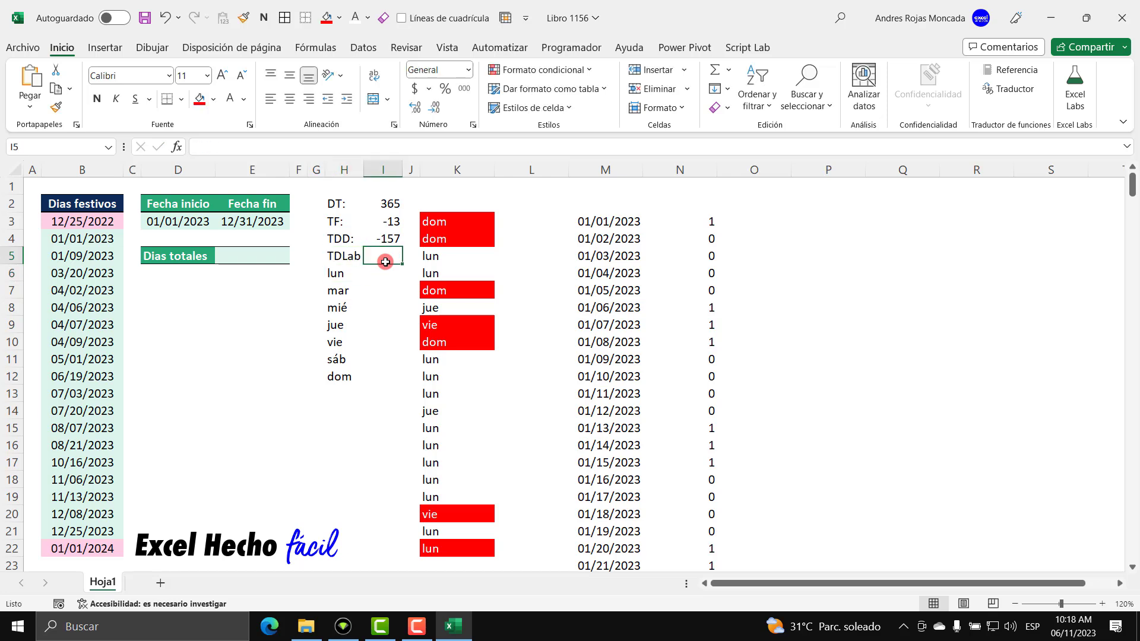
key(F2)
key(Return)
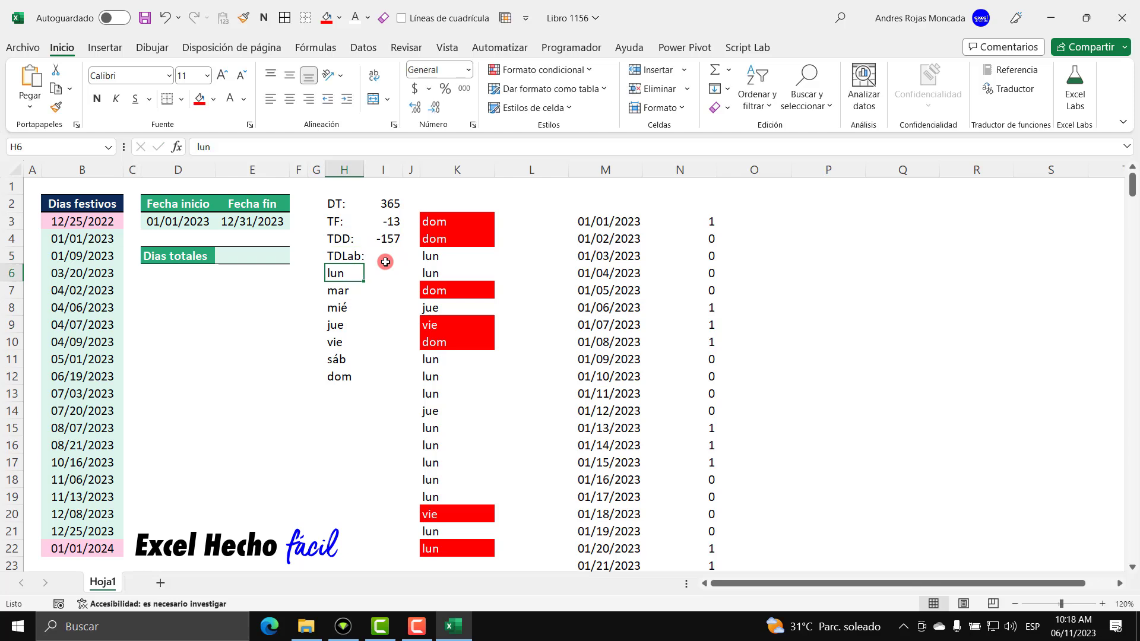
Step: Widen column H and enter =SUMA(I2:I4) in I5, giving 195
click(385, 262)
drag(385, 203, 385, 238)
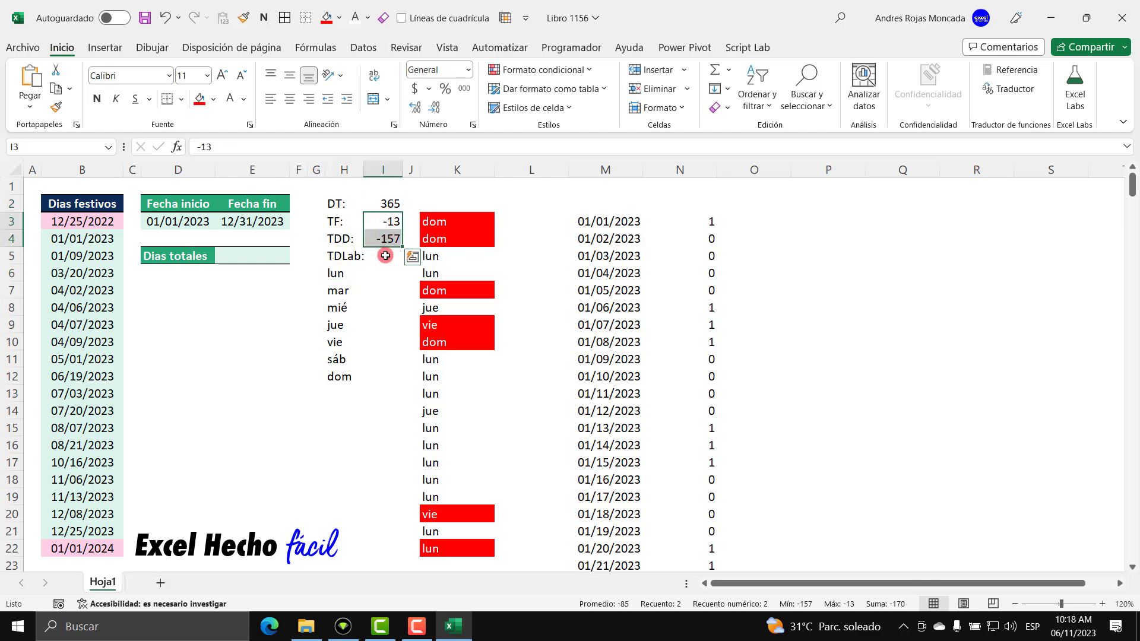
click(383, 255)
drag(363, 173, 378, 172)
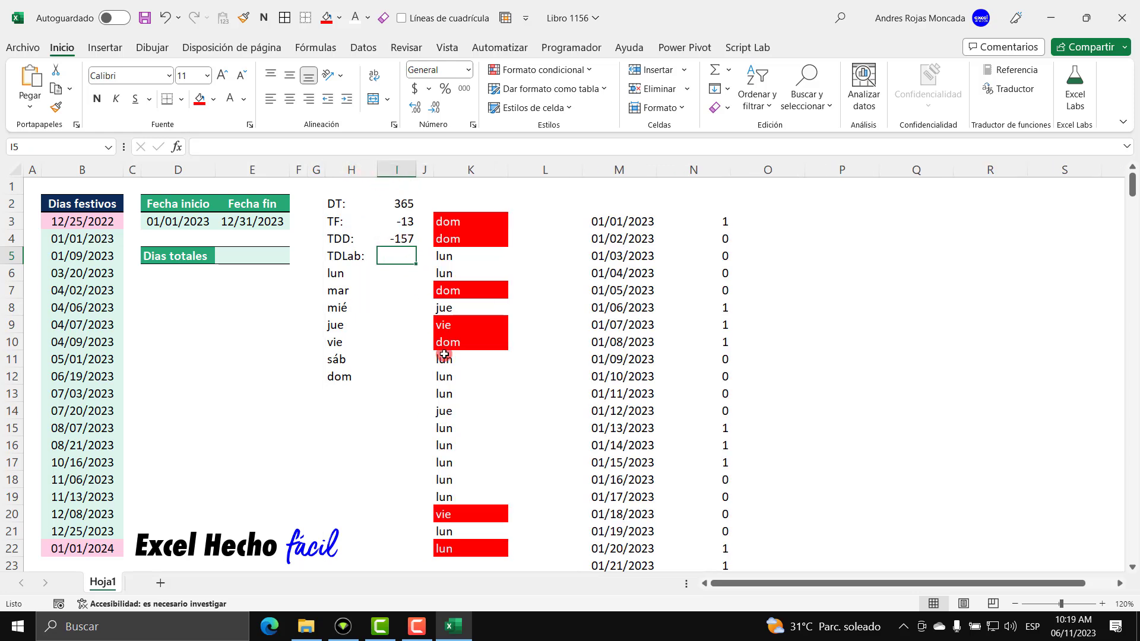
text(=su)
key(Down)
key(Tab)
key(Up)
key(Up)
key(Up)
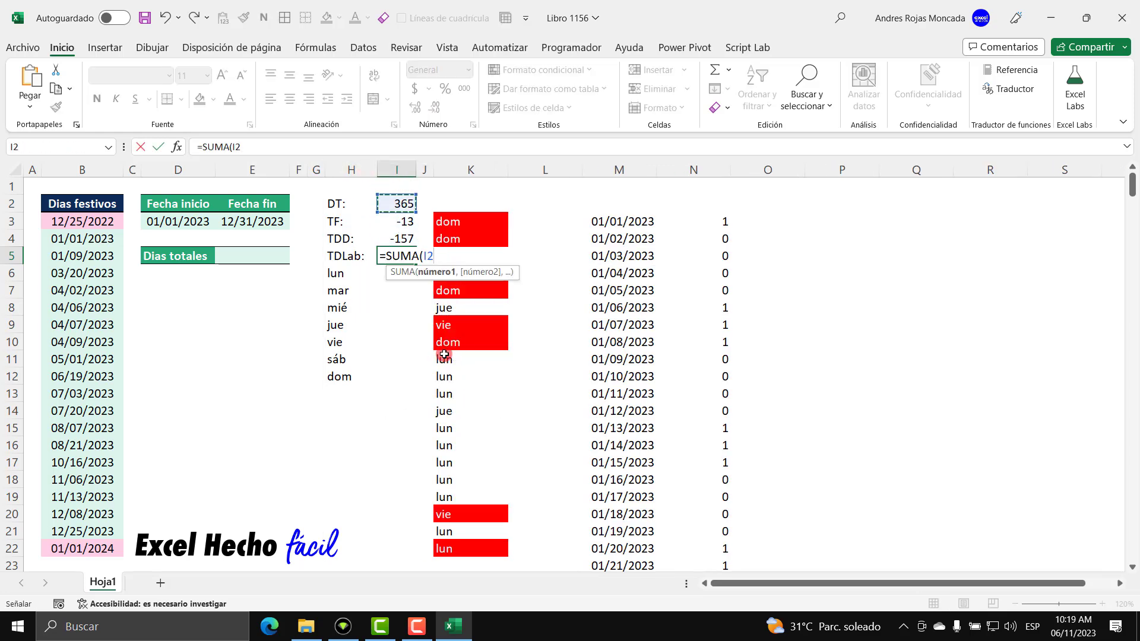
key(shift+Down)
key(shift+Down)
key(Return)
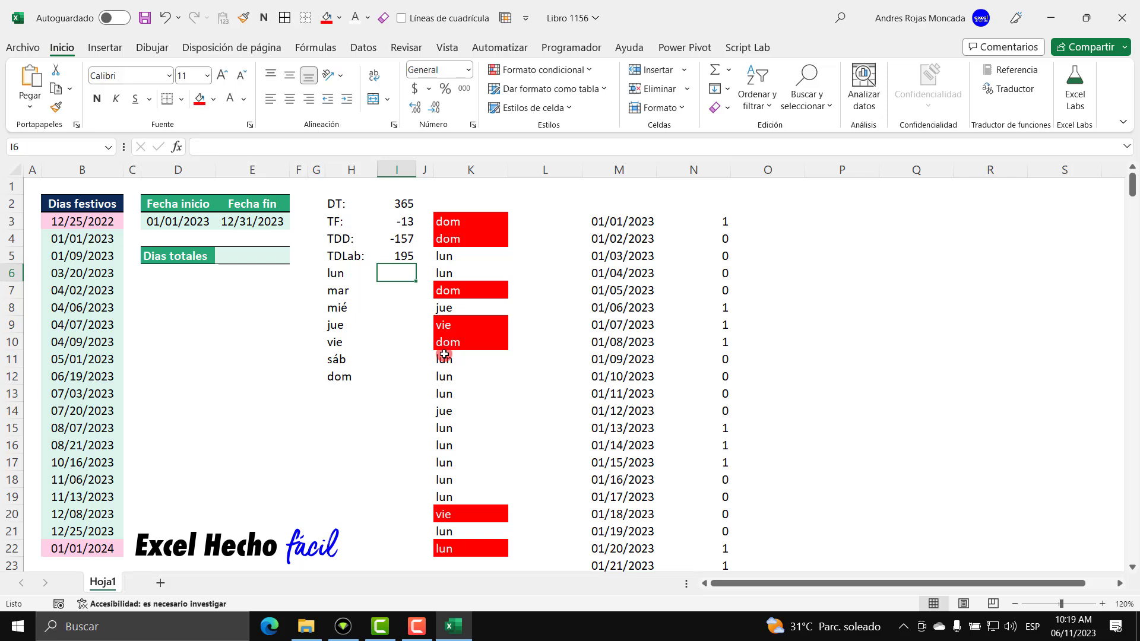
Step: Give H5:I5 a dark green fill and bold text
click(409, 259)
drag(334, 252, 401, 255)
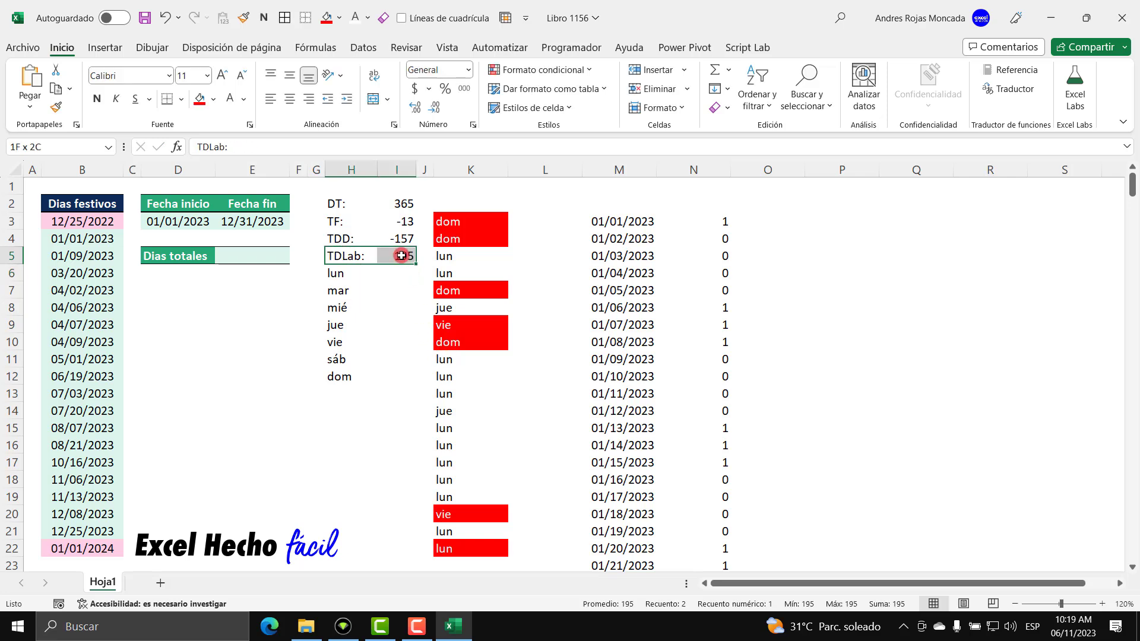
click(213, 99)
click(243, 138)
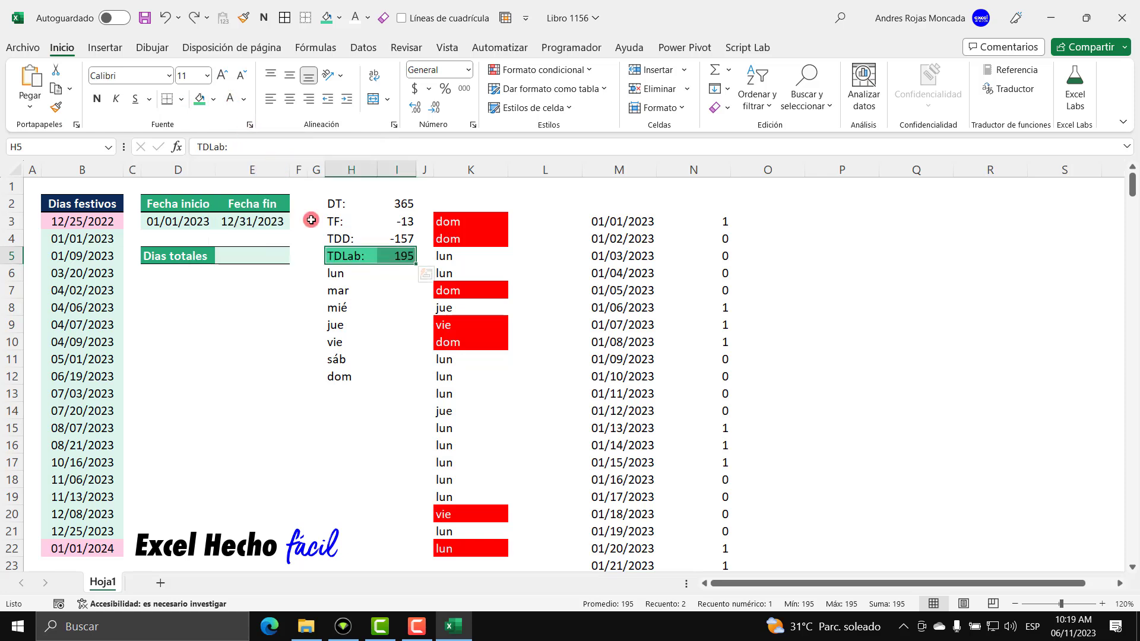
click(351, 250)
click(97, 98)
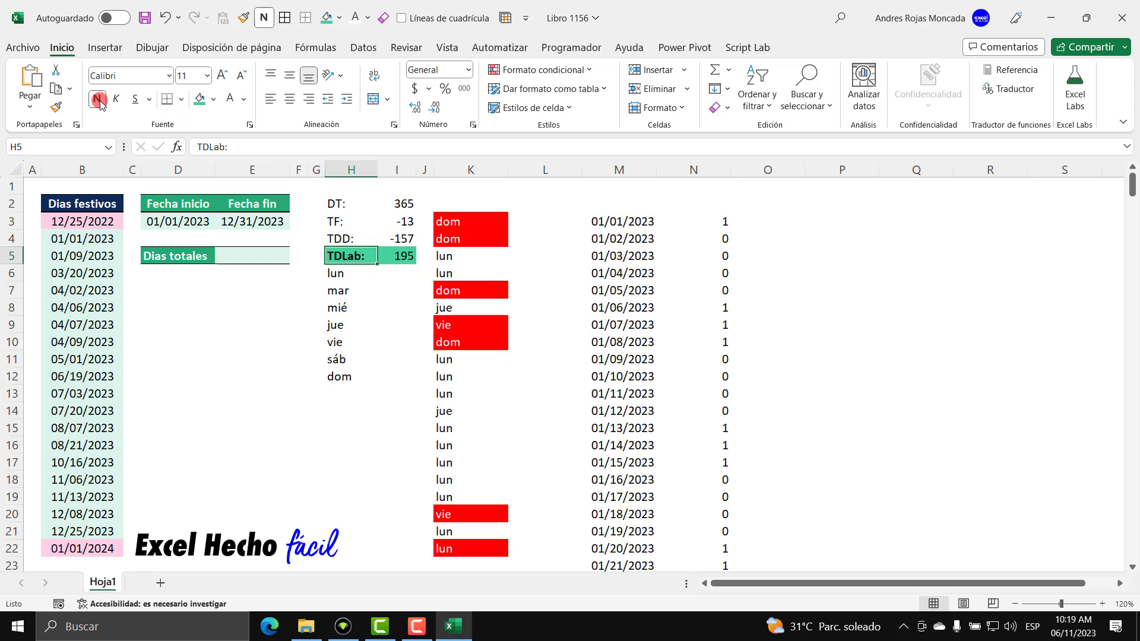
click(248, 307)
click(402, 256)
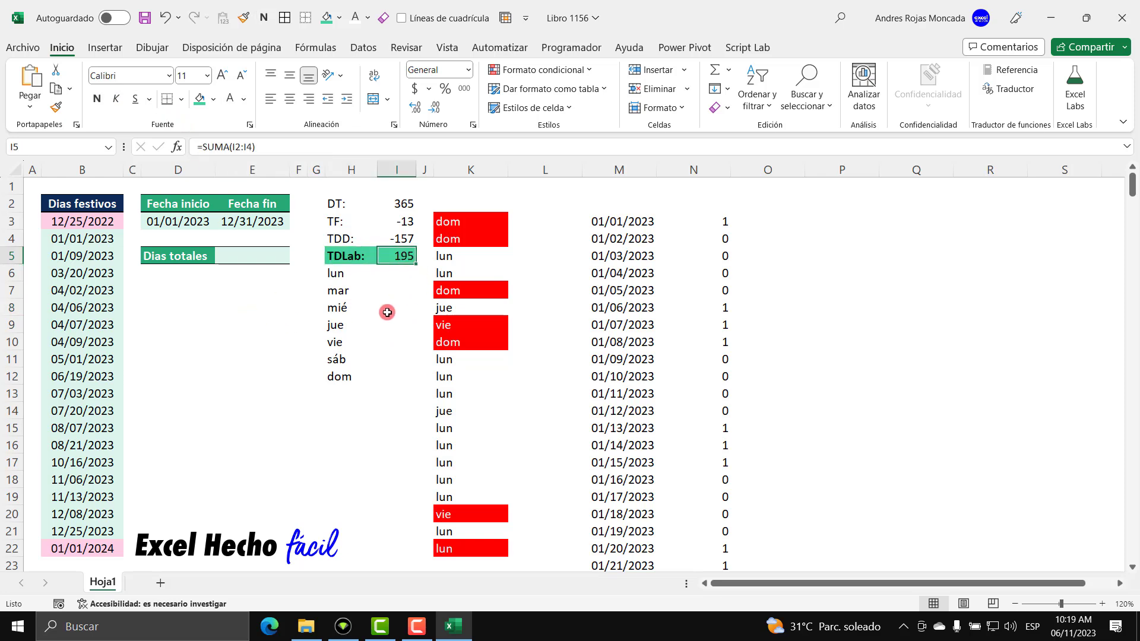
click(256, 259)
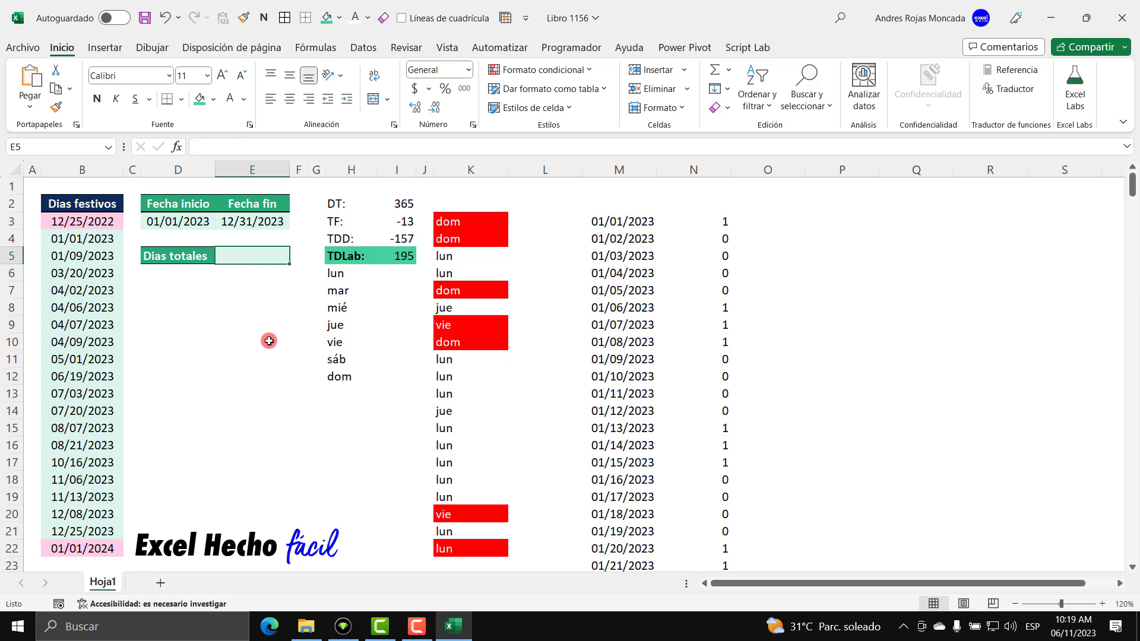
Step: Start =DIAS.LAB.INTL( in E5 and bring up the function's Help article
text(=)
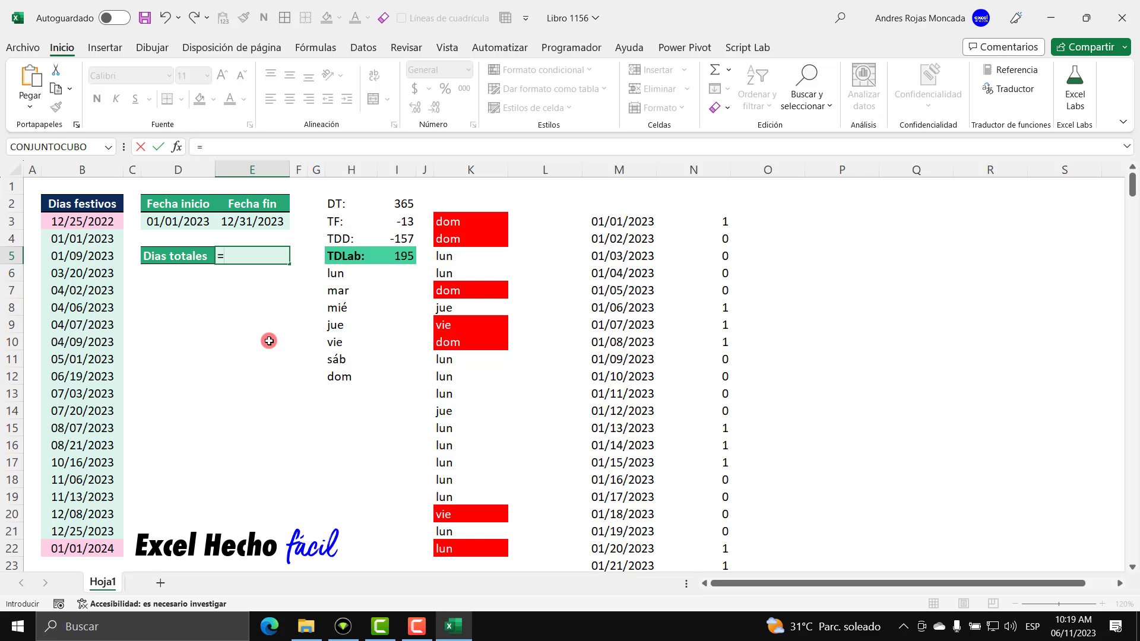
text(dias)
key(Down)
key(Down)
key(Tab)
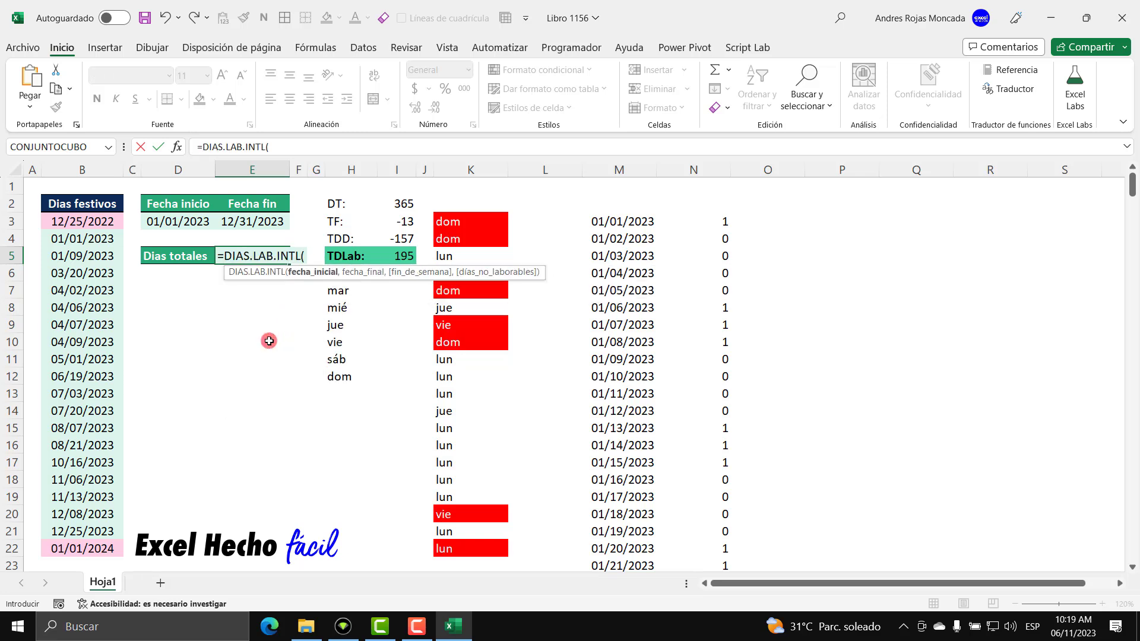
click(258, 272)
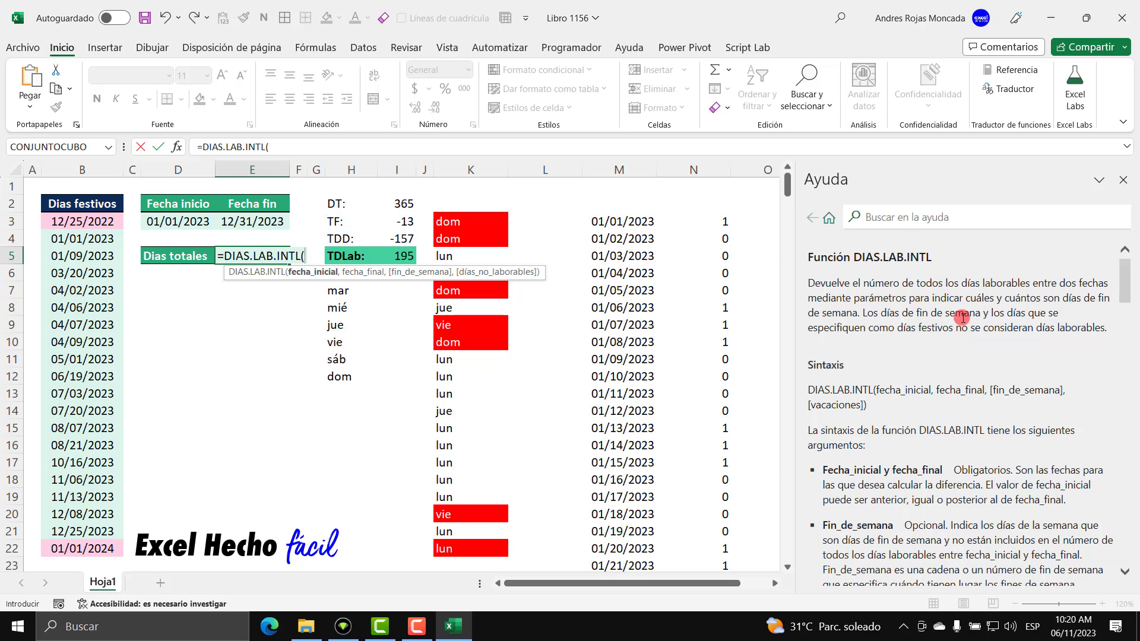
Step: Find and highlight the weekend-string explanation in the DIAS.LAB.INTL help
scroll(938, 401, down, 2)
scroll(926, 399, down, 1)
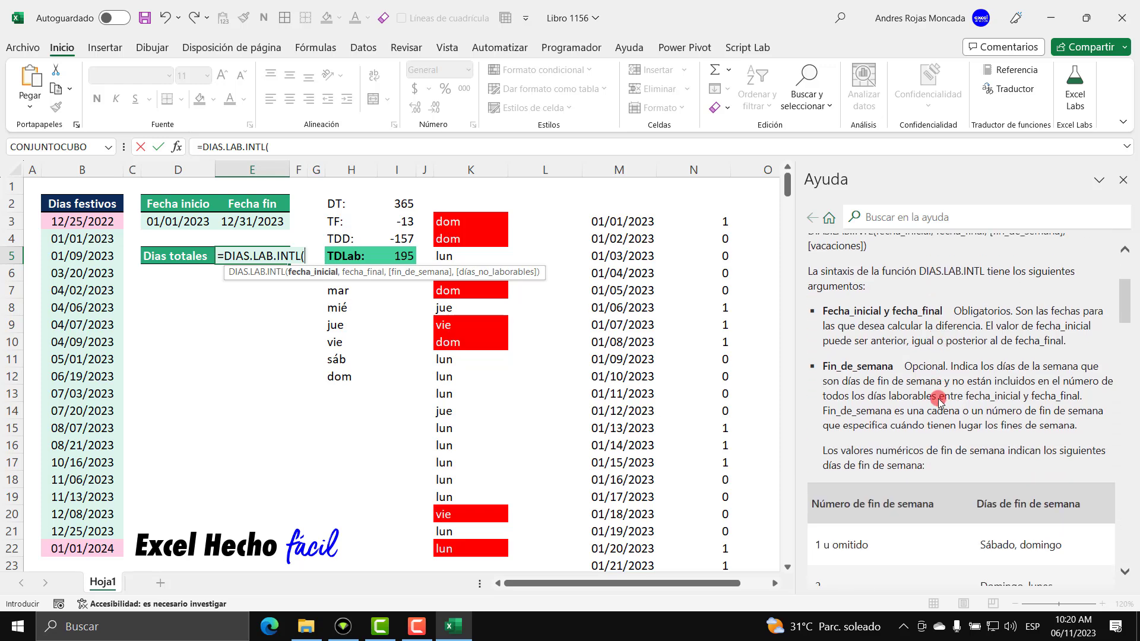
scroll(895, 336, up, 1)
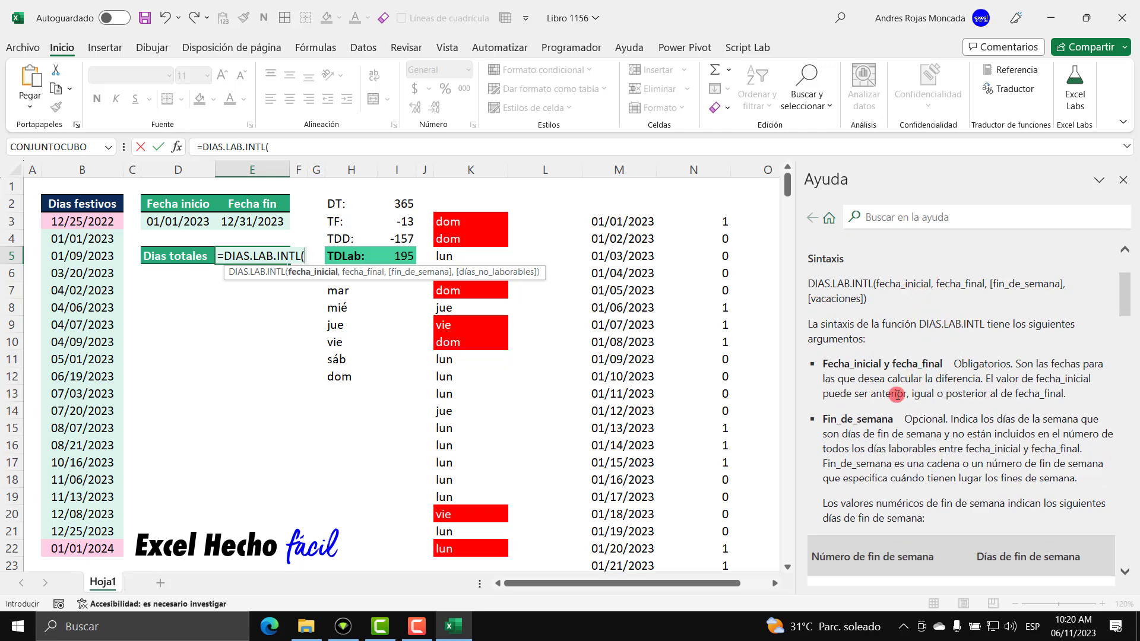
scroll(896, 394, down, 1)
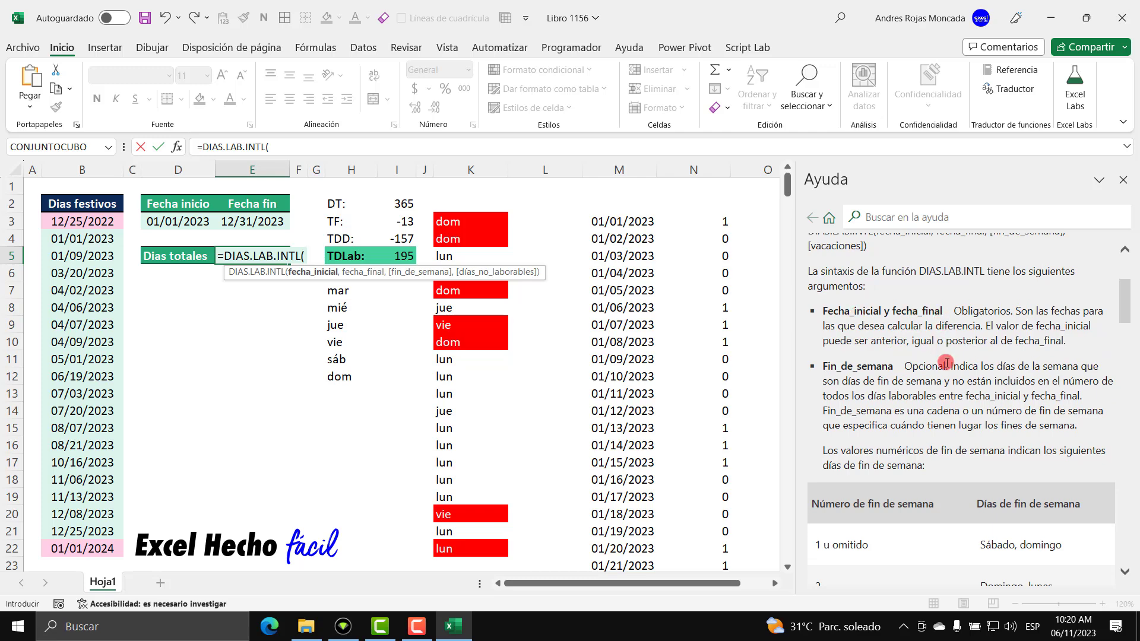
scroll(946, 359, down, 2)
scroll(890, 380, down, 2)
scroll(899, 392, down, 3)
scroll(899, 394, down, 5)
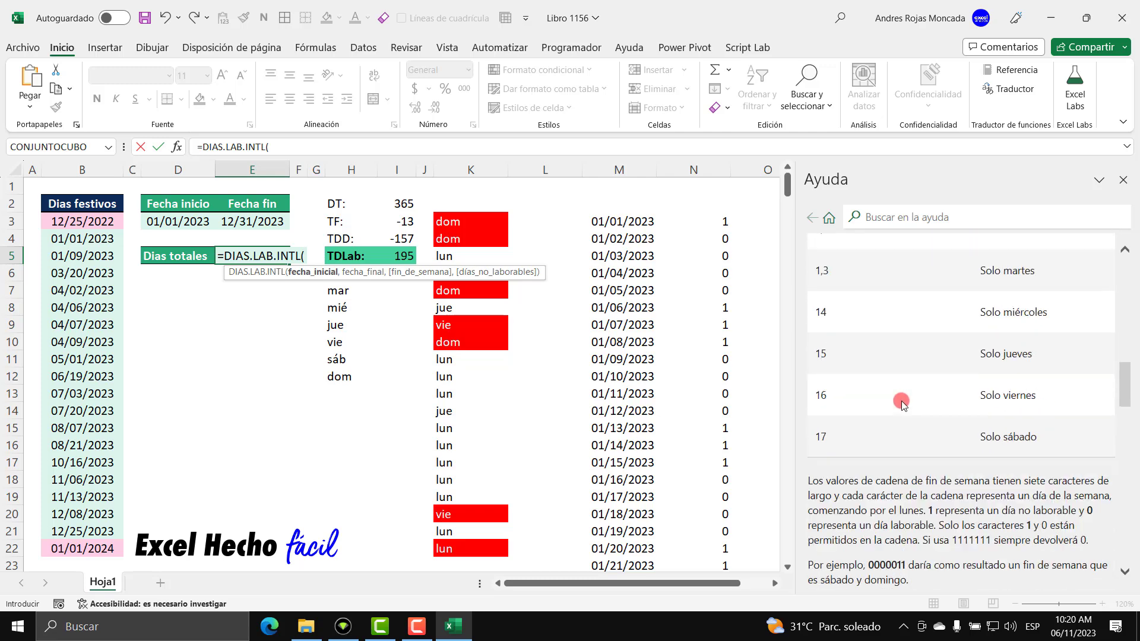
scroll(900, 400, down, 3)
scroll(908, 420, down, 1)
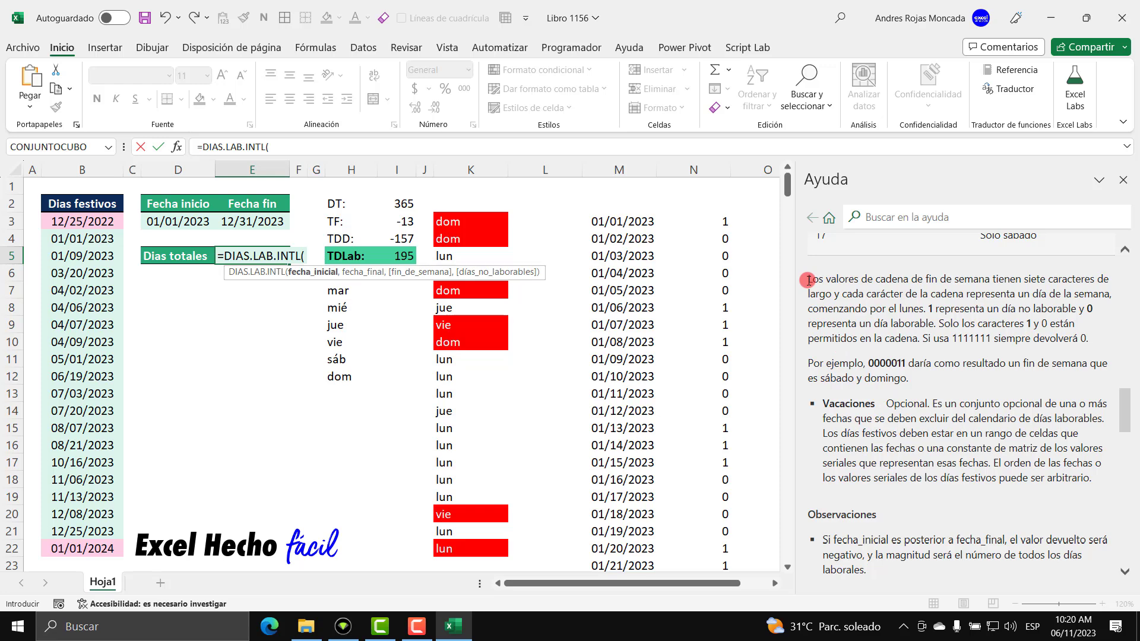
mouse_move(807, 278)
mouse_down()
mouse_move(895, 322)
mouse_move(909, 378)
mouse_up()
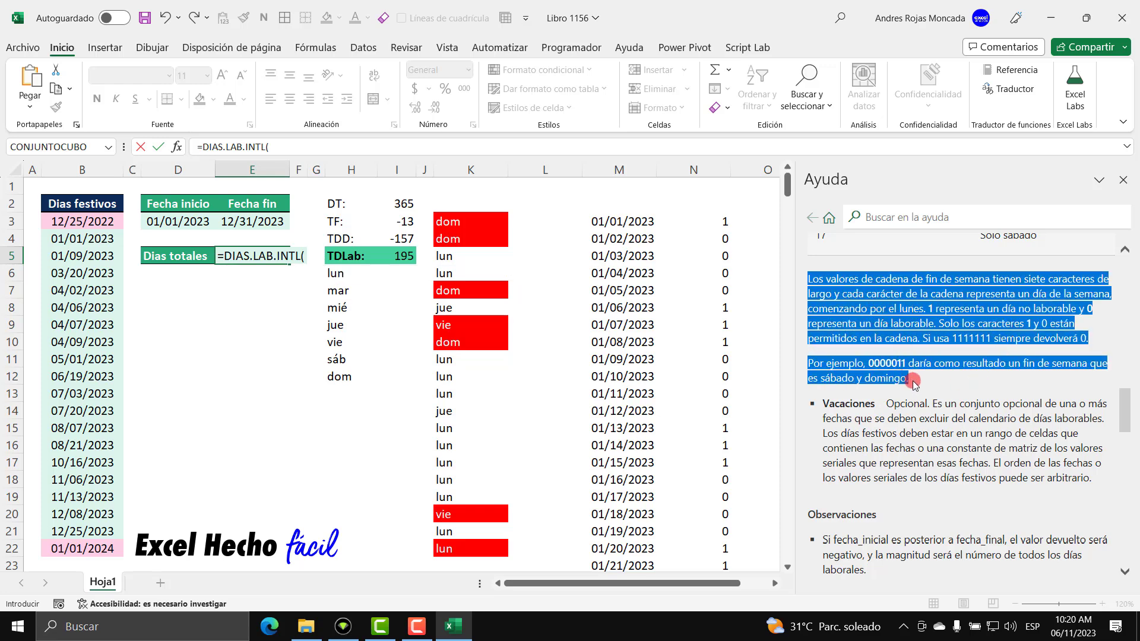
click(909, 382)
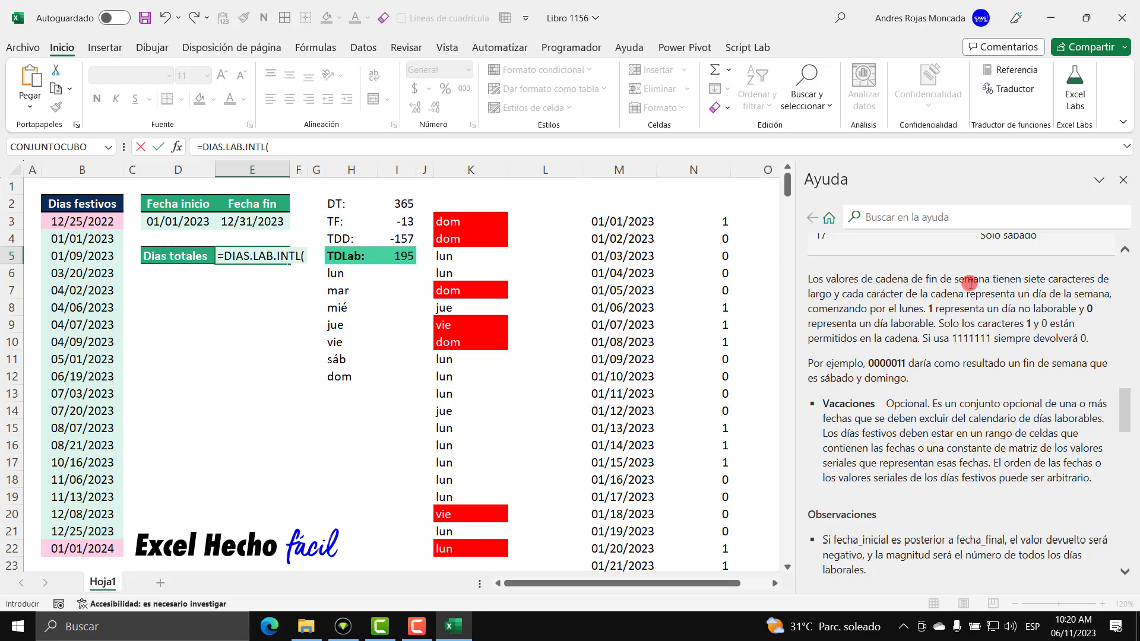
click(307, 256)
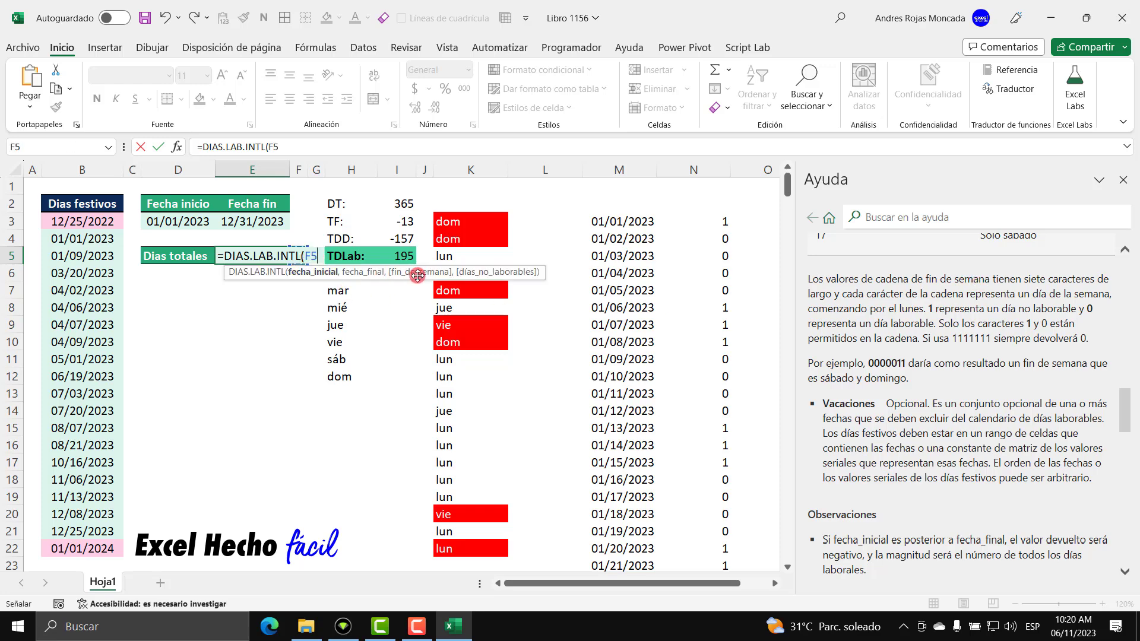
text(,,)
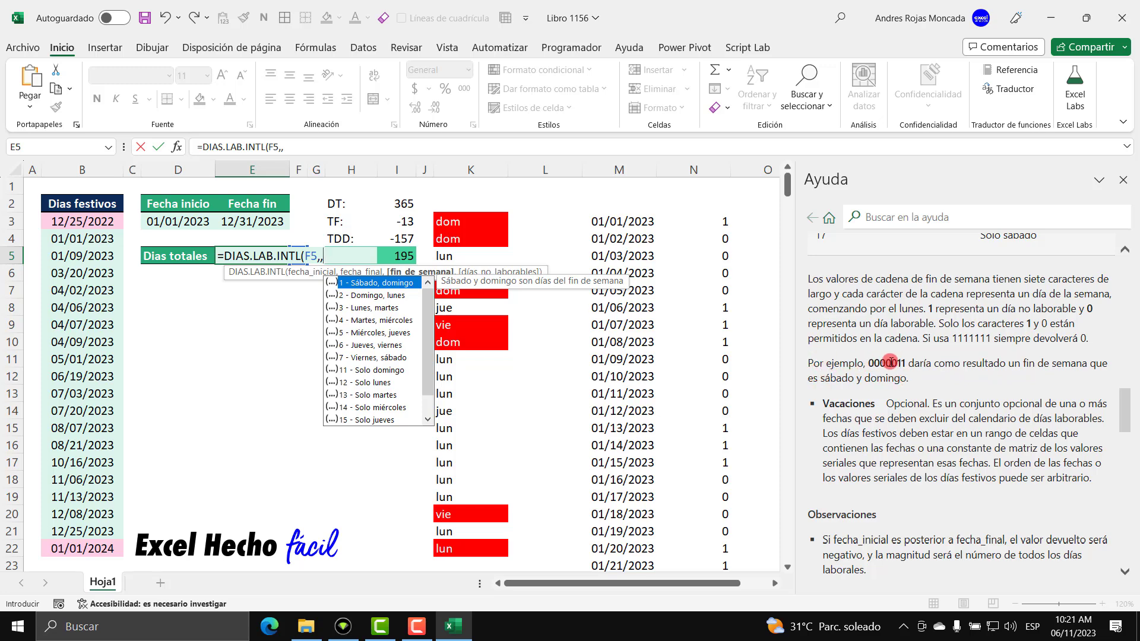
key(BackSpace)
key(BackSpace)
key(BackSpace)
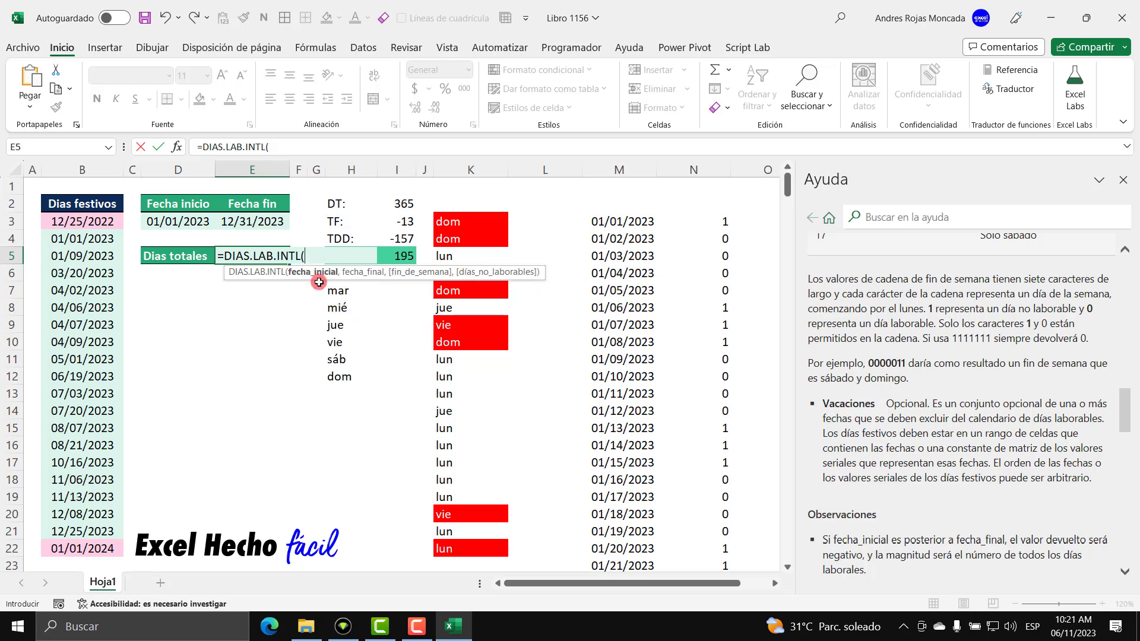
Step: Enter D3 as the start date and E3 as the end date in the E5 formula
click(200, 224)
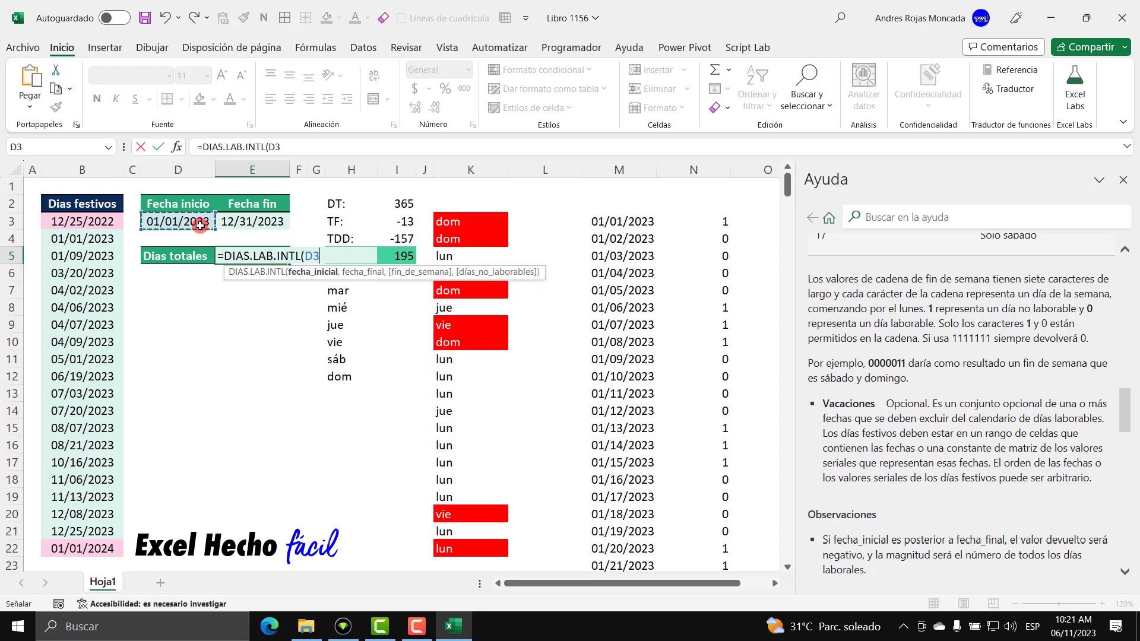
text(,)
click(238, 221)
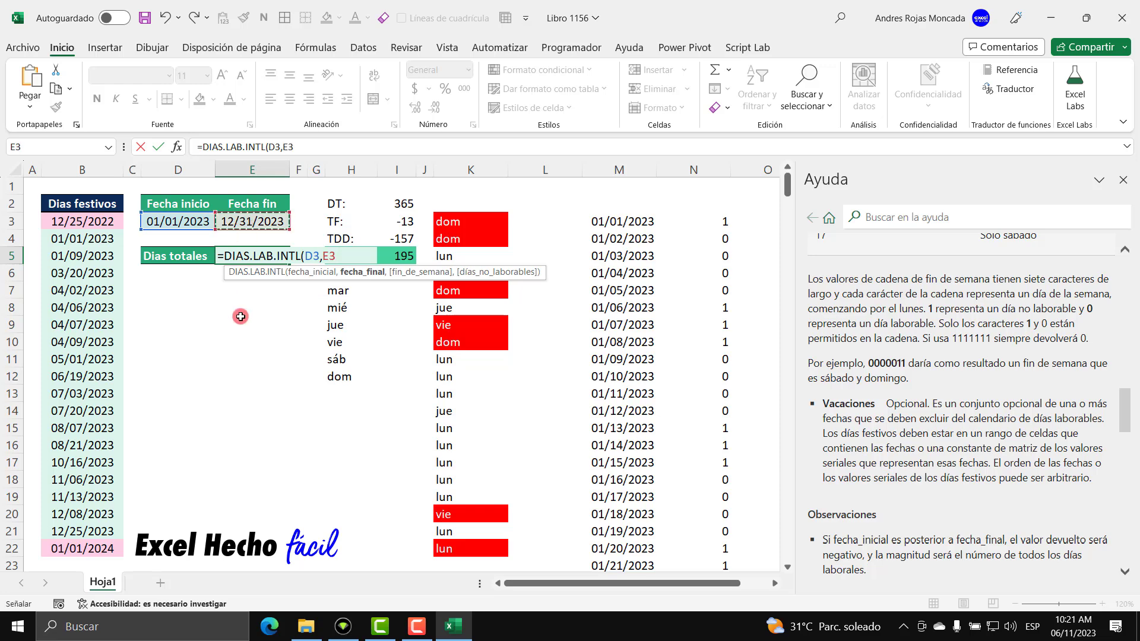
text(,)
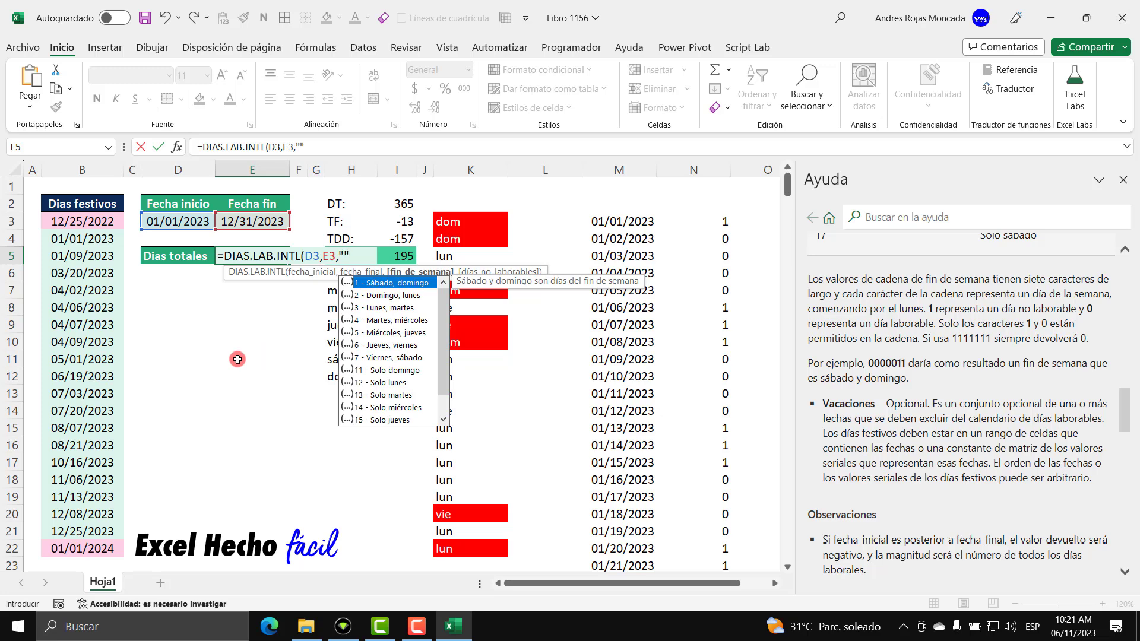
Step: Add the seven-character placeholder weekend string "xxxxxxx" as the third argument
key(F2)
key(Left)
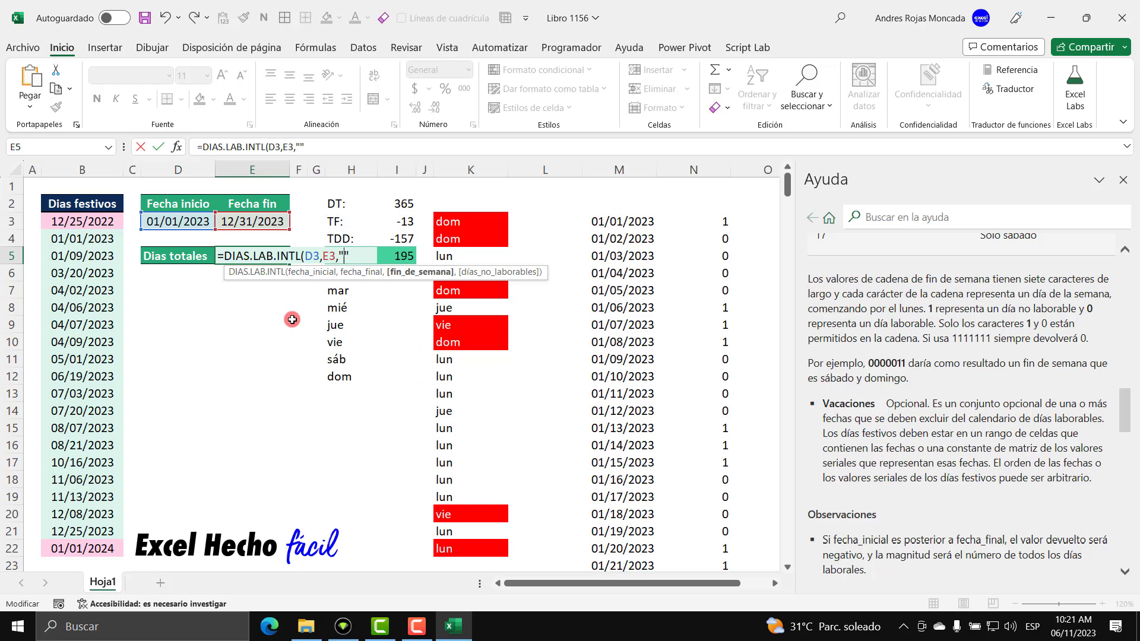
text(xxx)
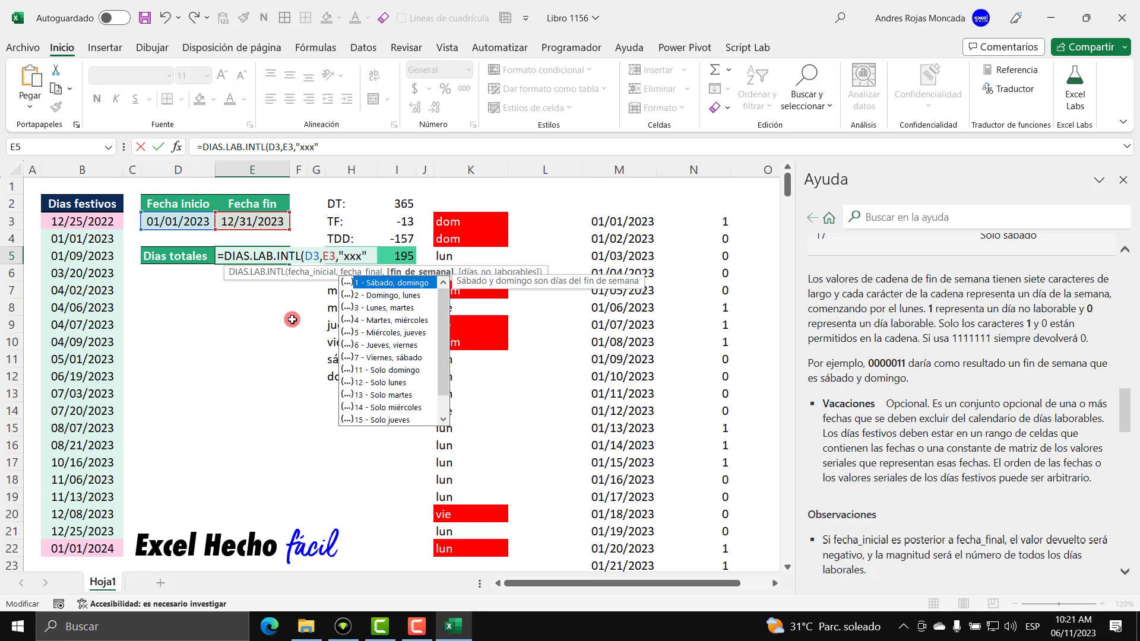
text(xxx)
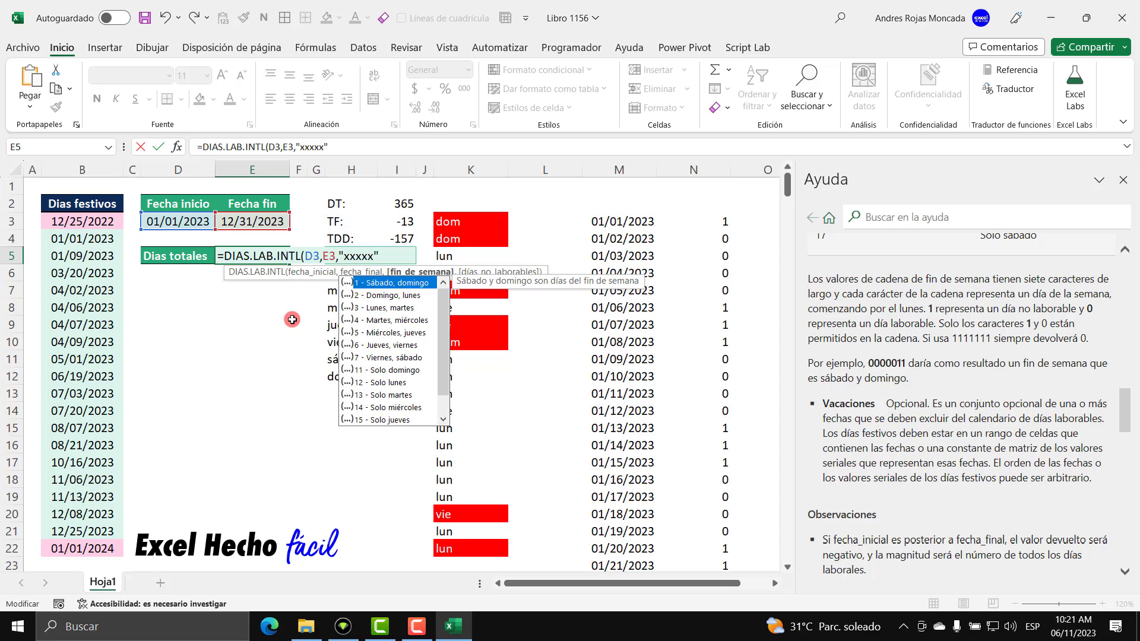
text(x)
click(343, 256)
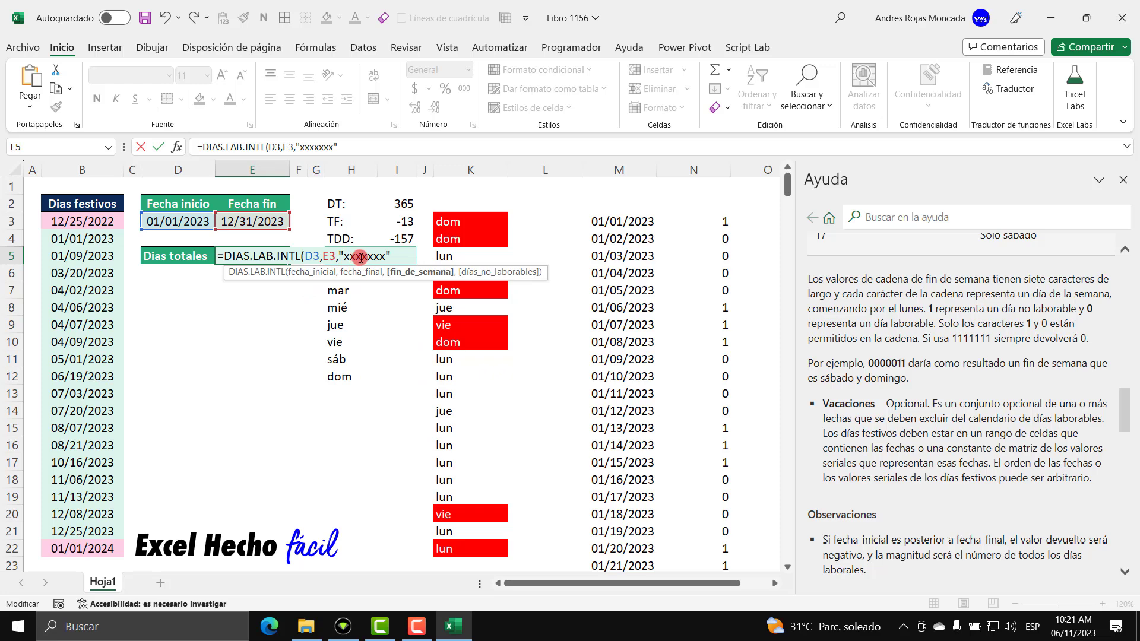
drag(359, 257, 381, 257)
click(390, 257)
Step: Add the Días festivos range B3:B22 as holidays and close the formula
text(,)
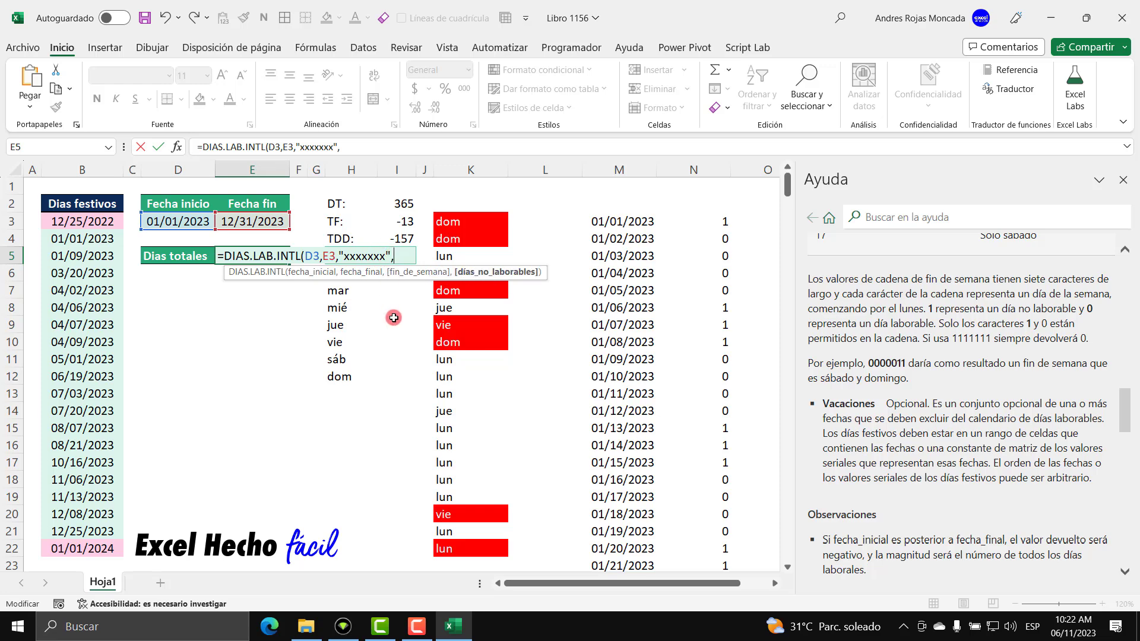
drag(98, 222, 89, 553)
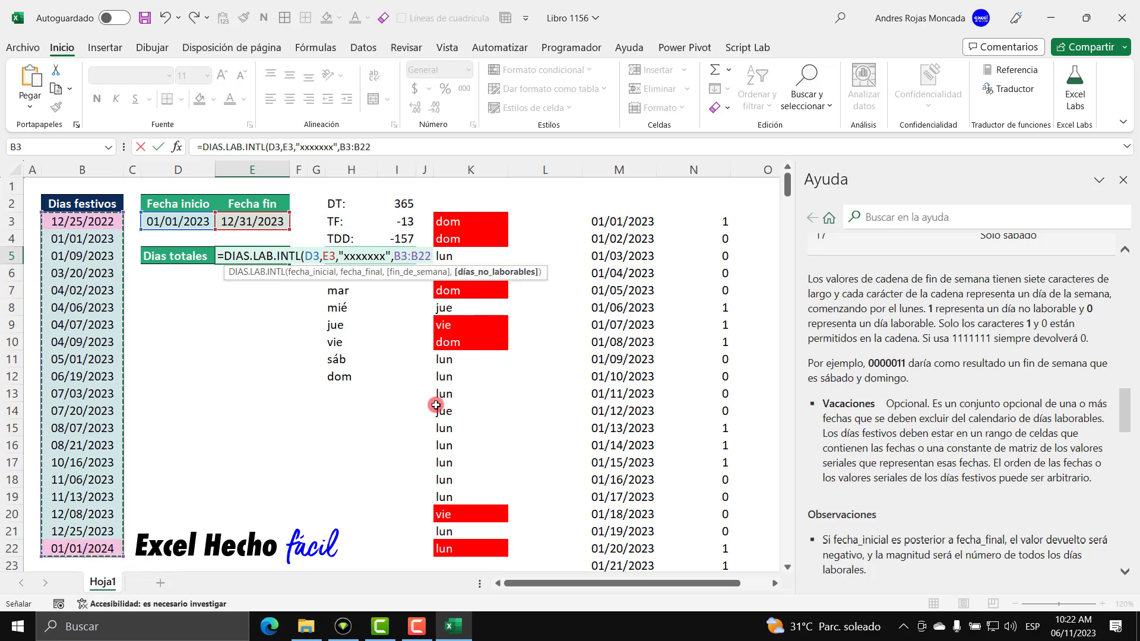
text())
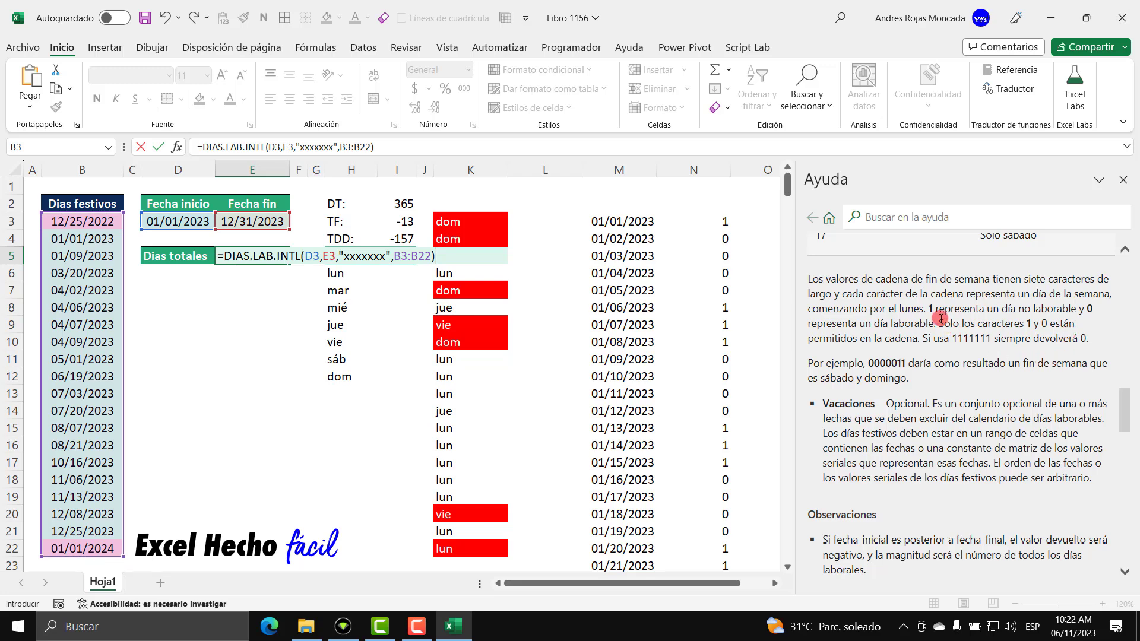
Step: Replace the placeholder x's with the weekend code 0000111
click(345, 256)
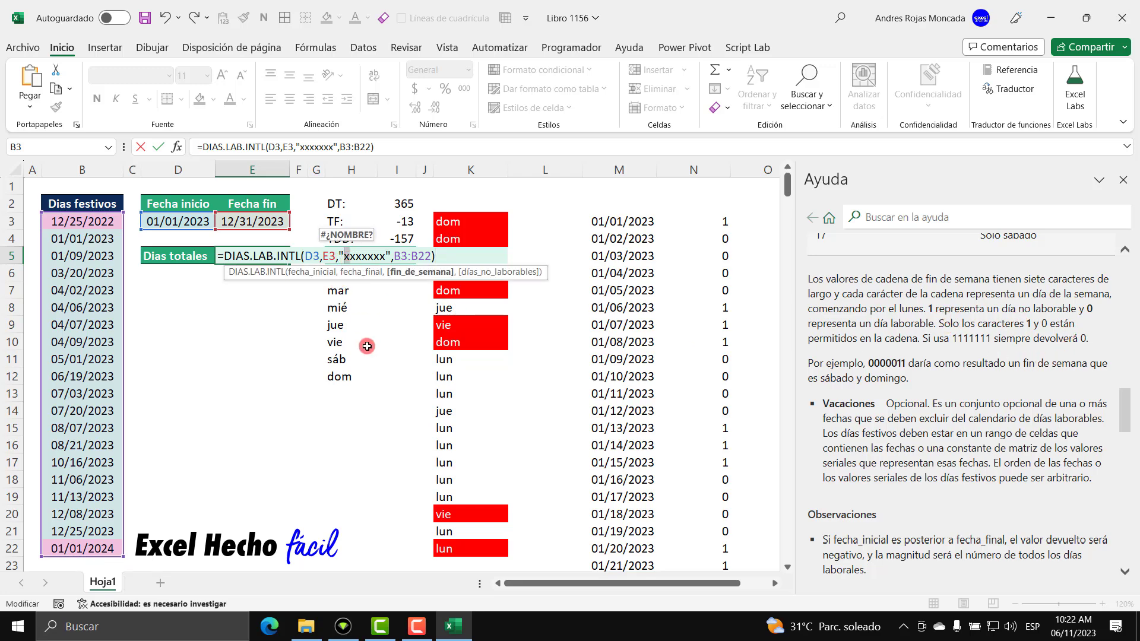
text(0)
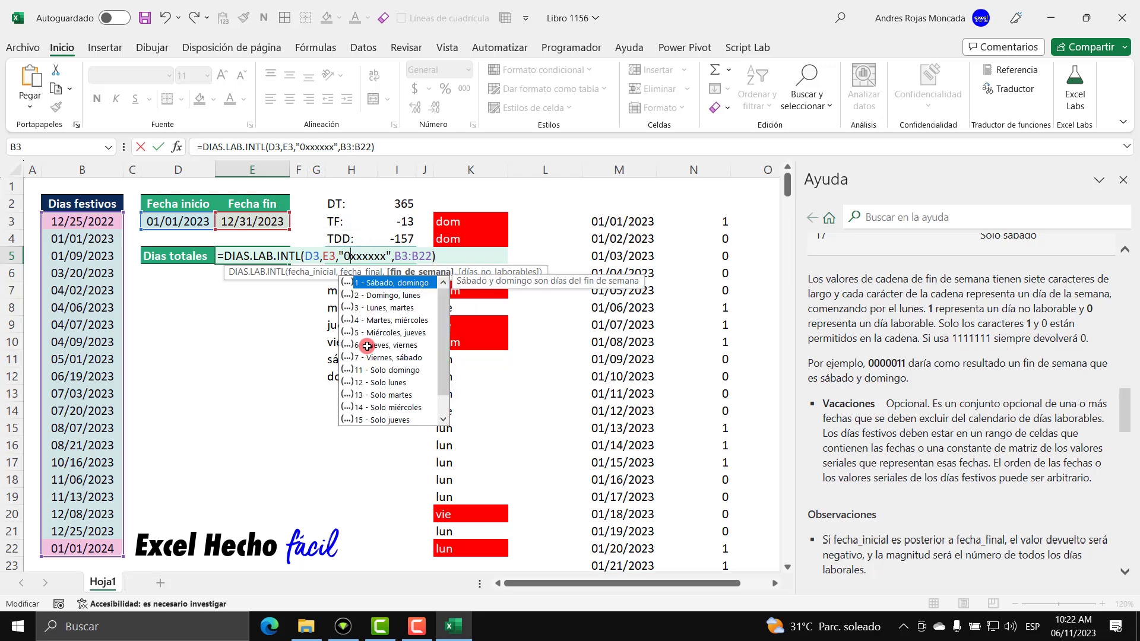
click(352, 256)
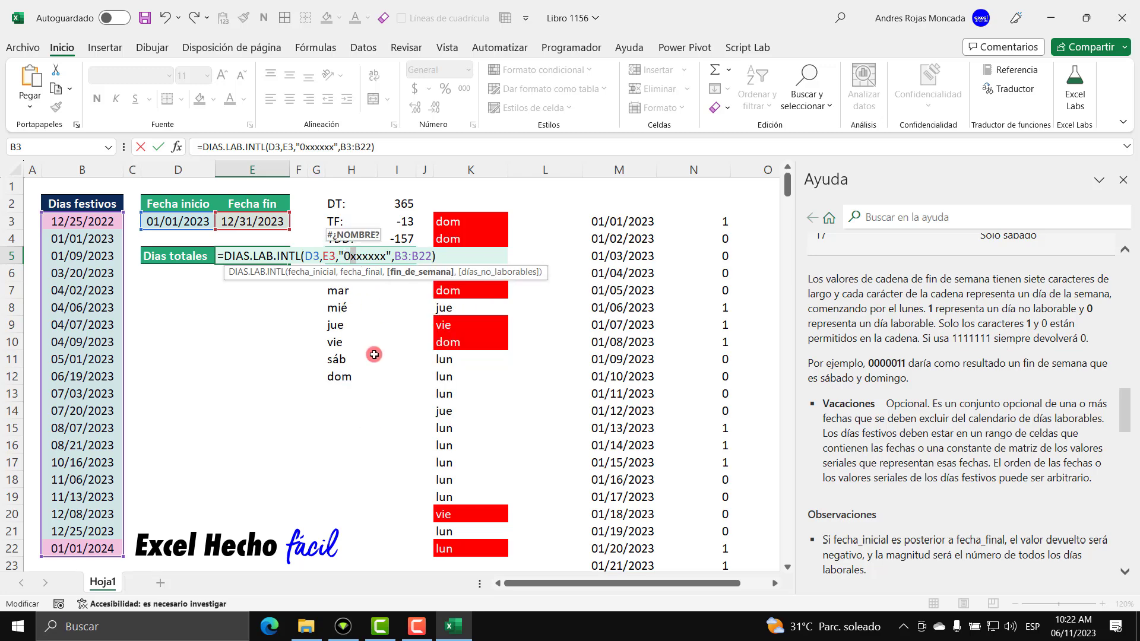
text(0)
click(358, 257)
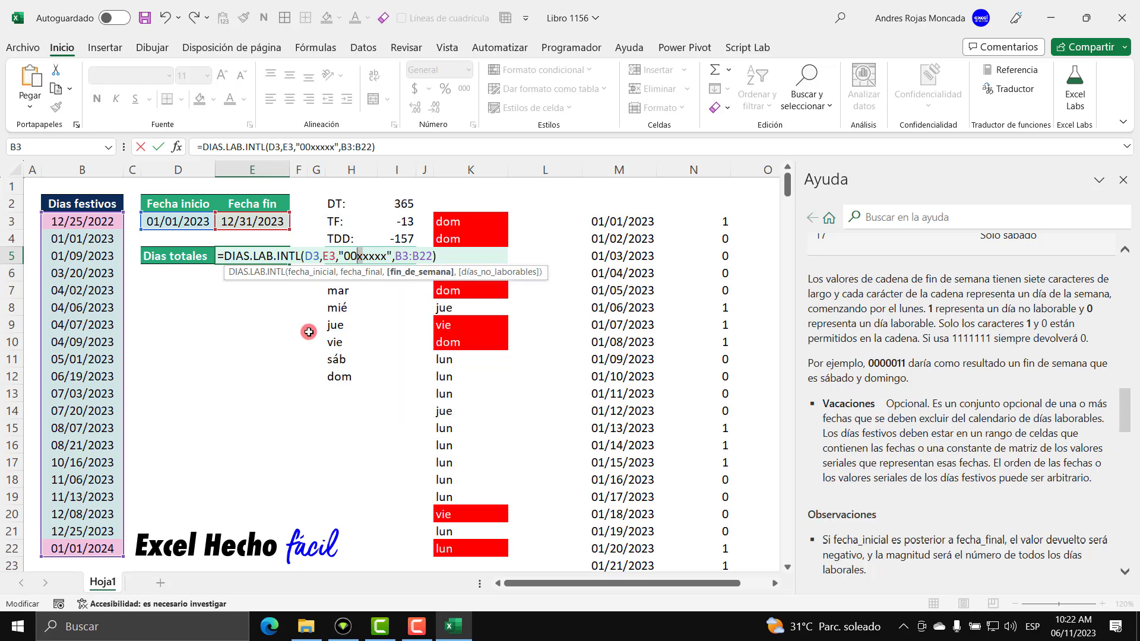
text(0)
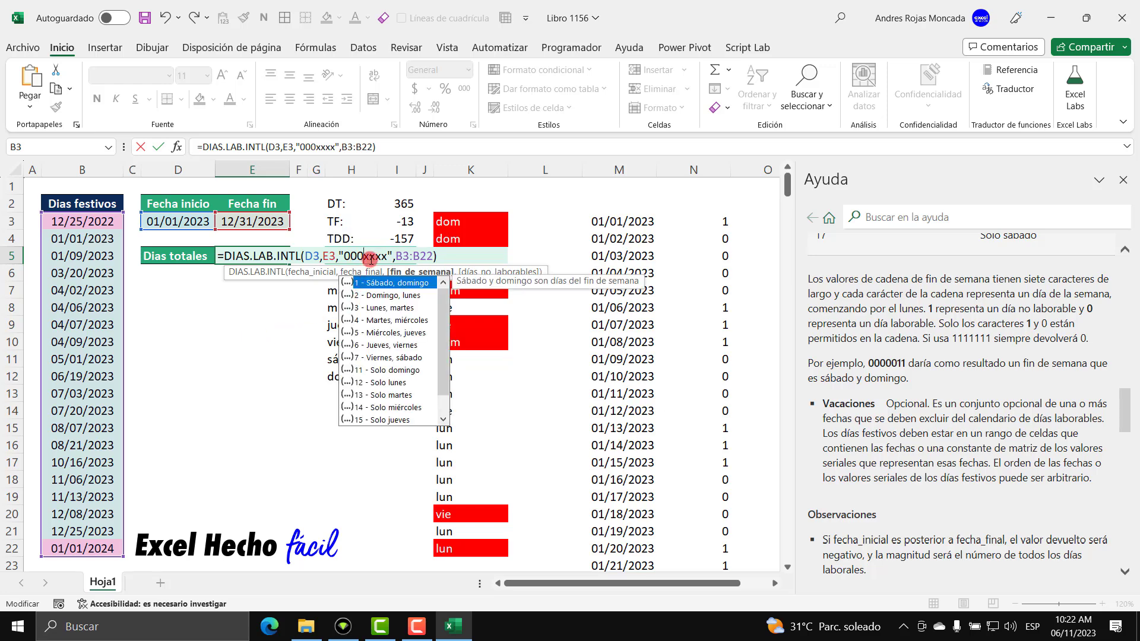
click(368, 256)
text(0)
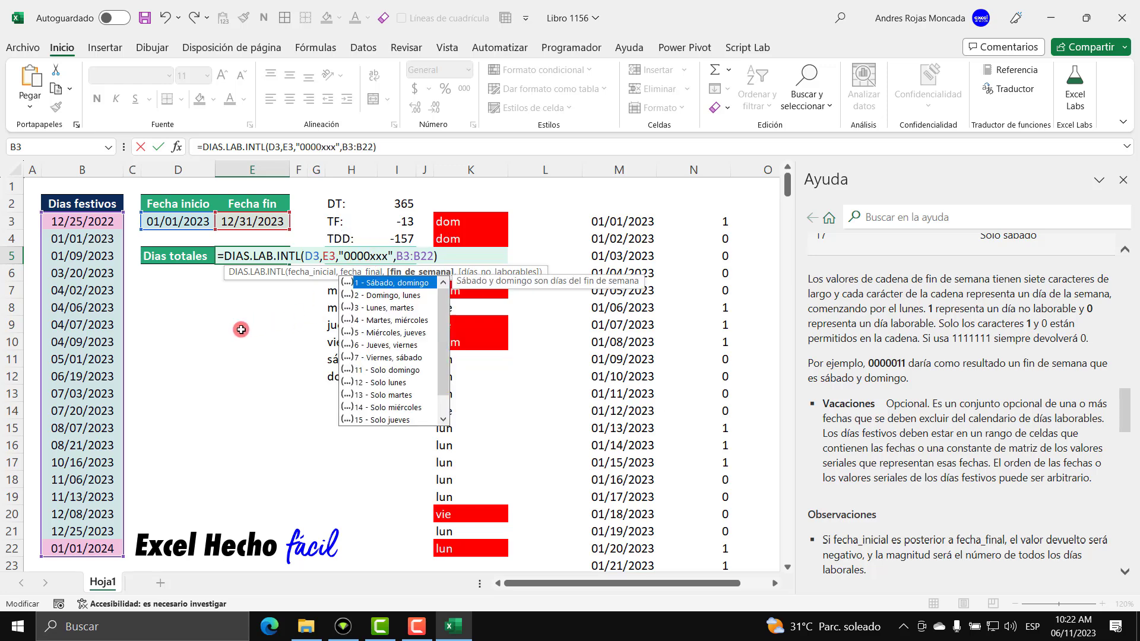
click(375, 256)
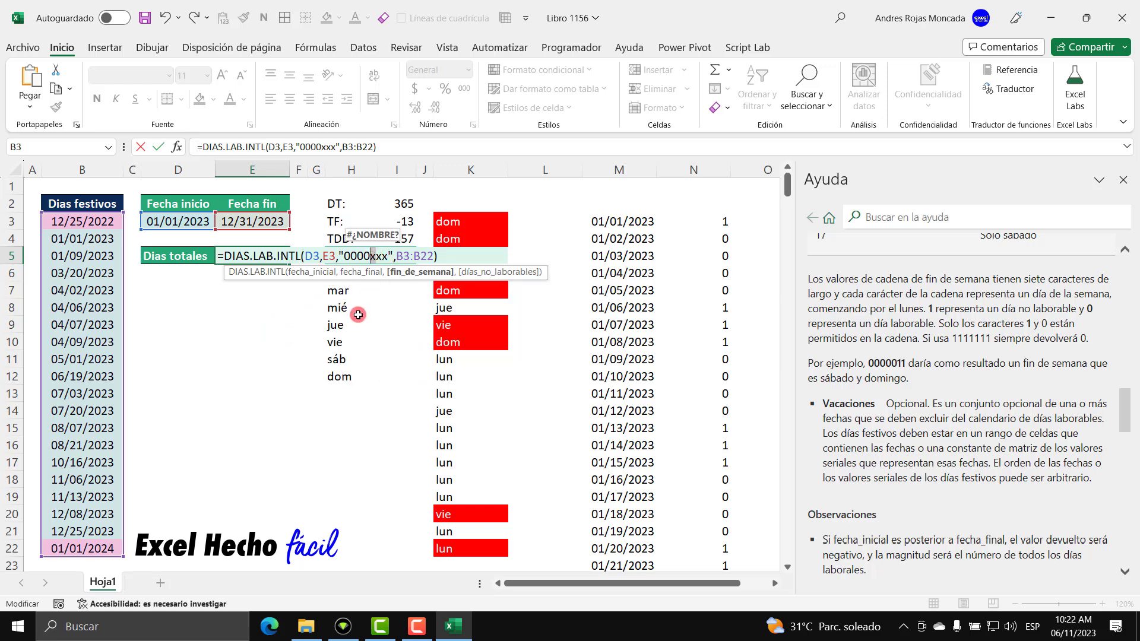
text(1)
click(385, 257)
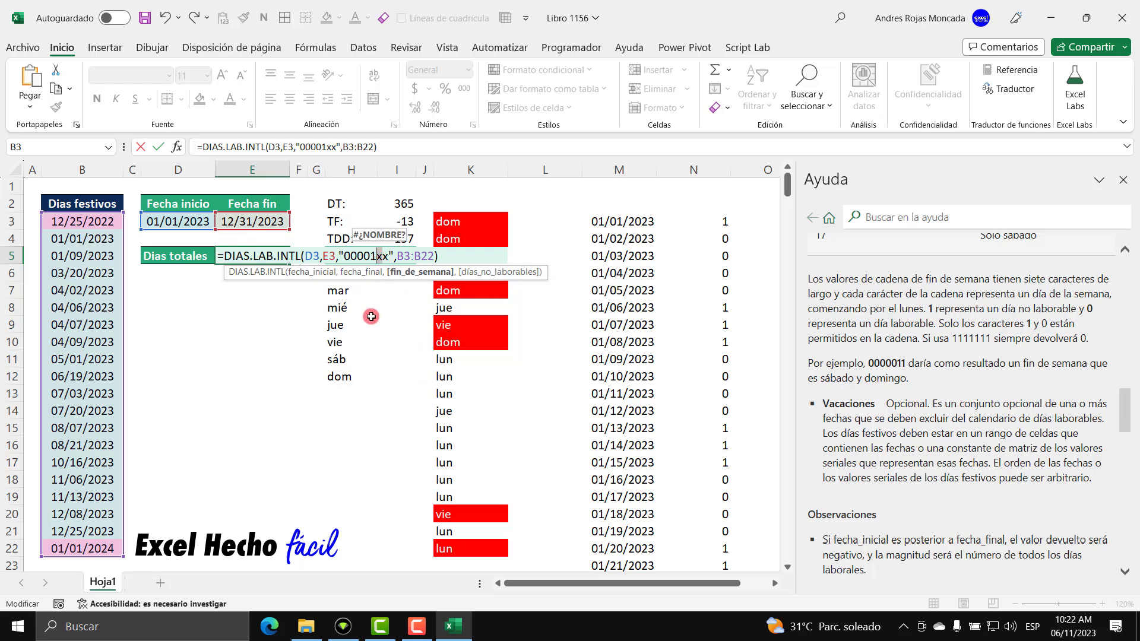
text(1)
key(Escape)
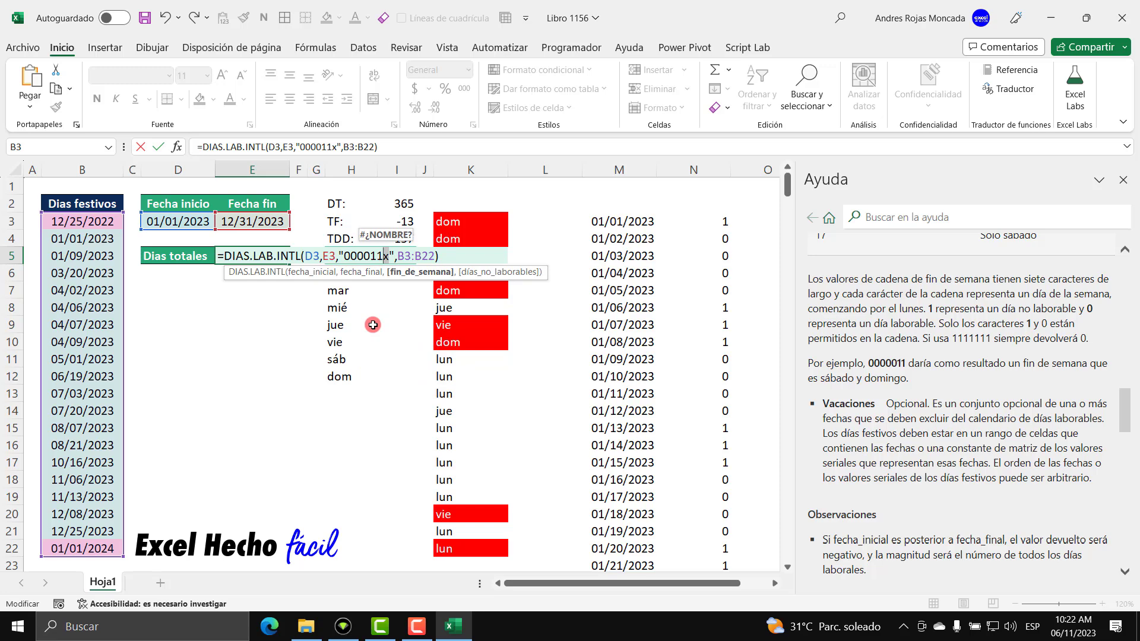
text(1)
Step: Commit the Días totales formula and confirm E5 shows 195
click(448, 255)
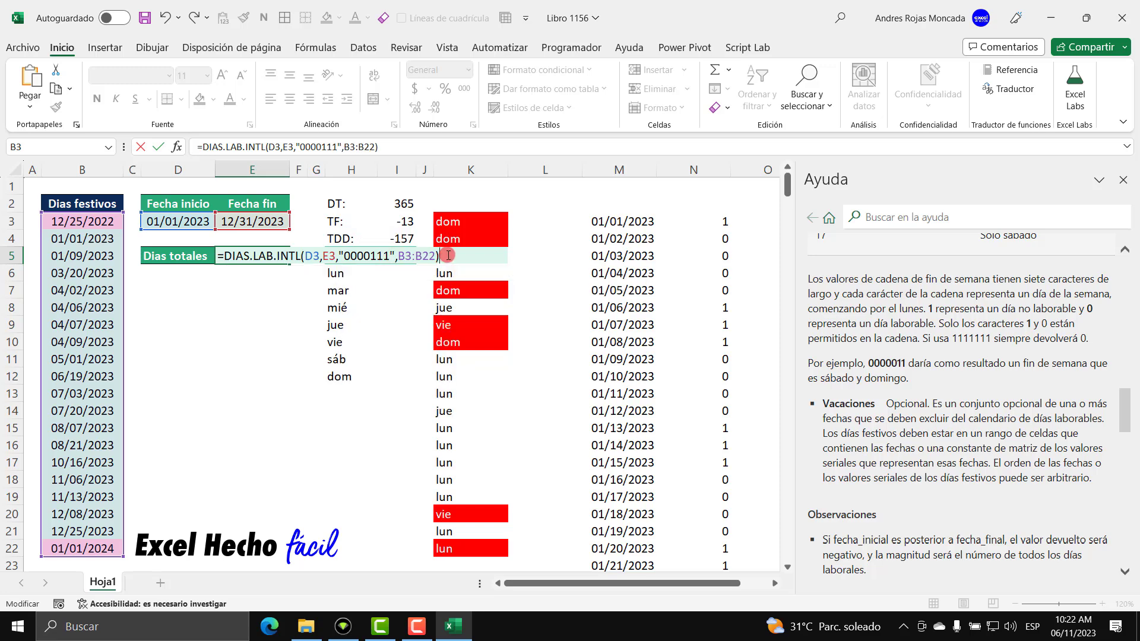
key(Return)
click(247, 256)
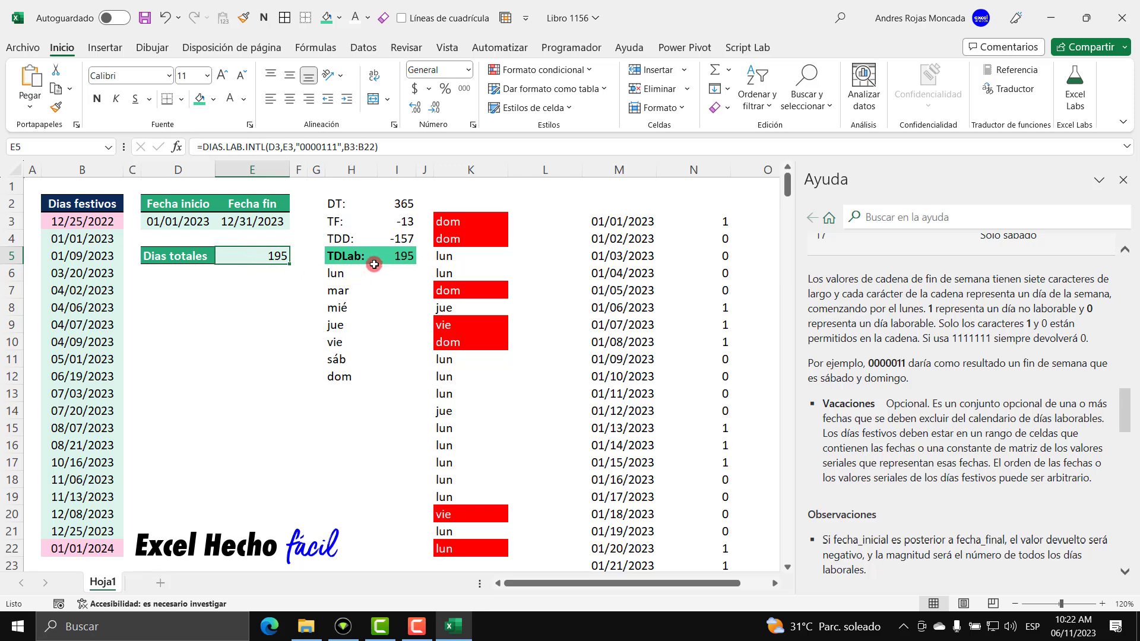
drag(347, 209, 692, 568)
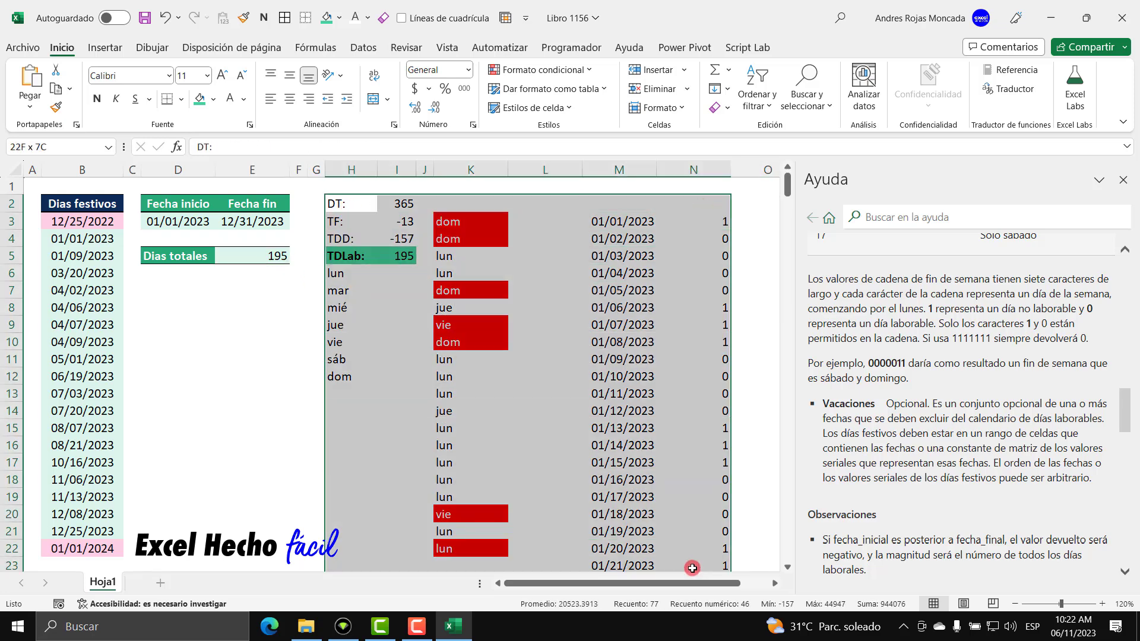
click(272, 256)
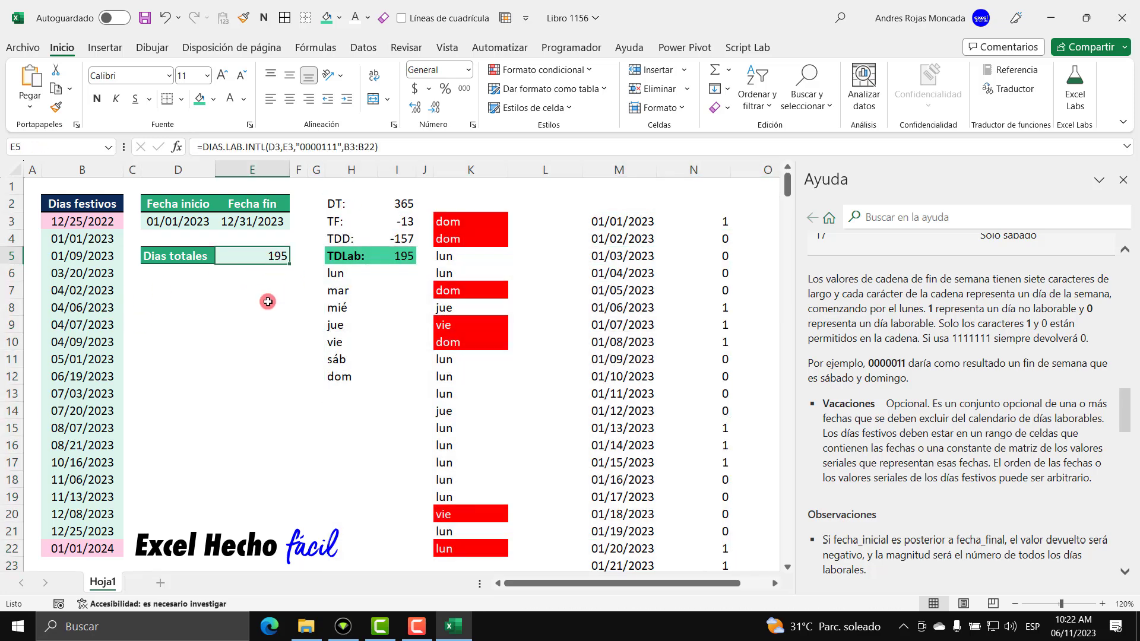
click(179, 285)
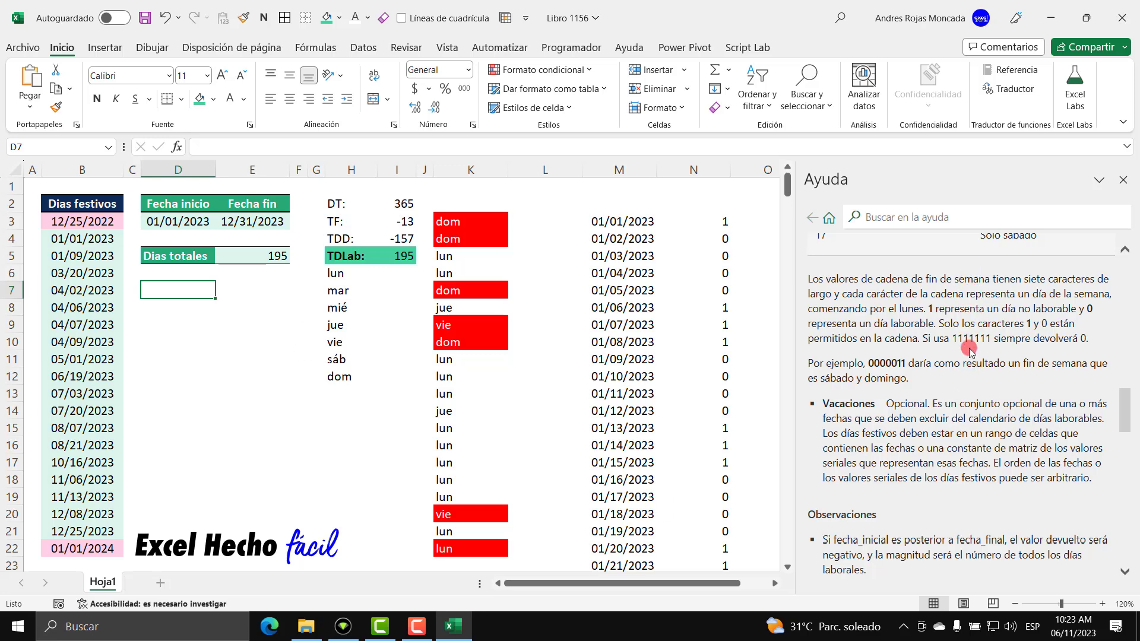
click(272, 257)
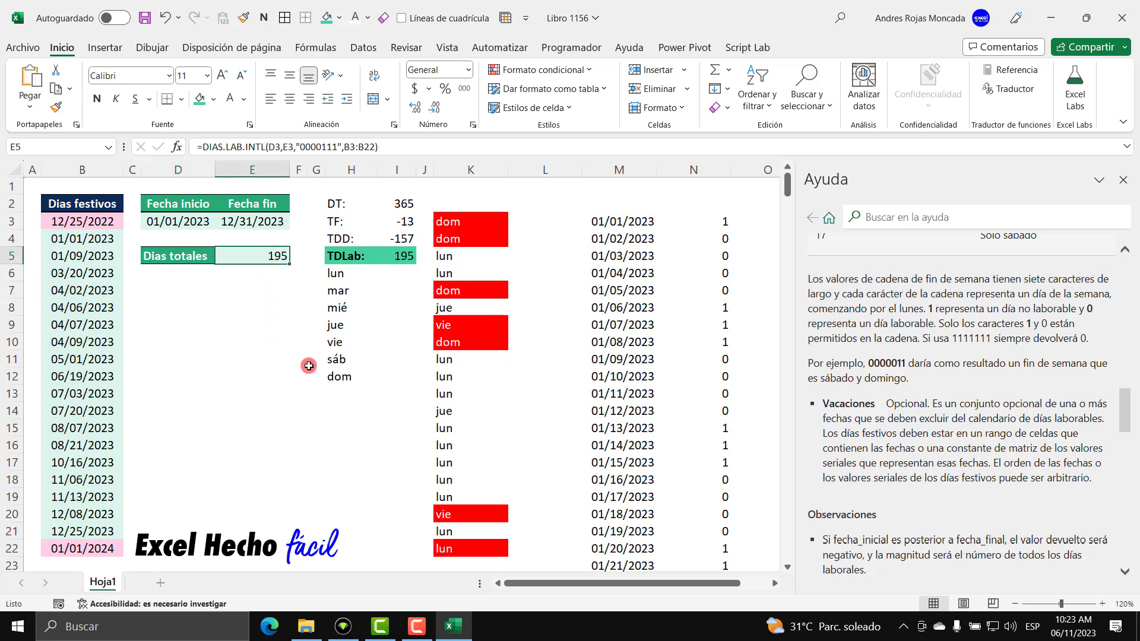
key(F2)
key(Escape)
click(174, 292)
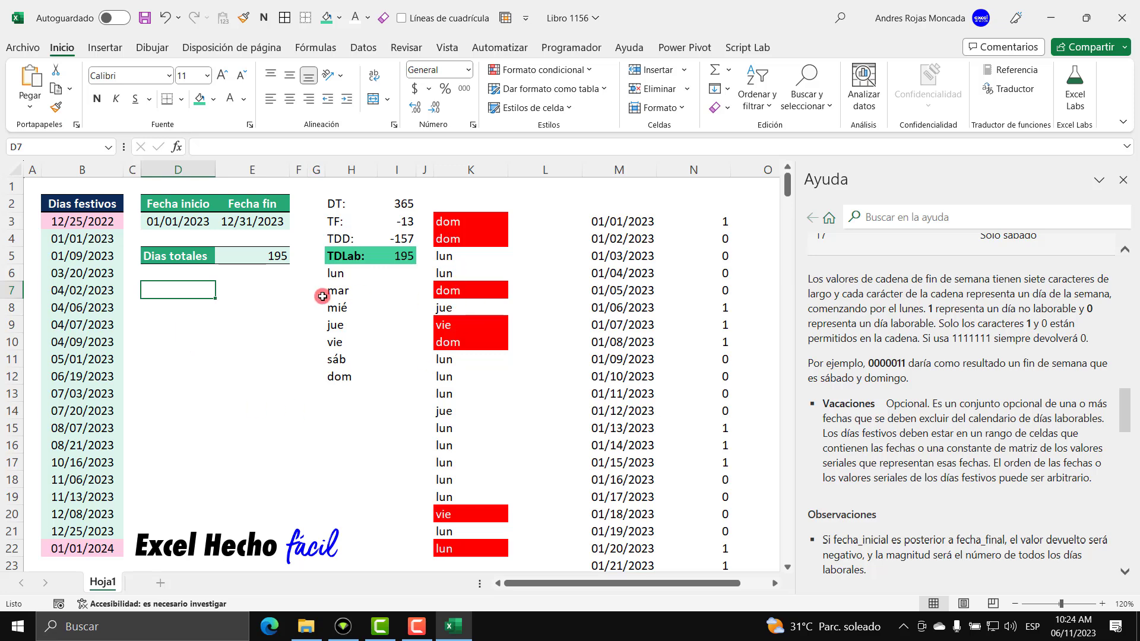
click(275, 261)
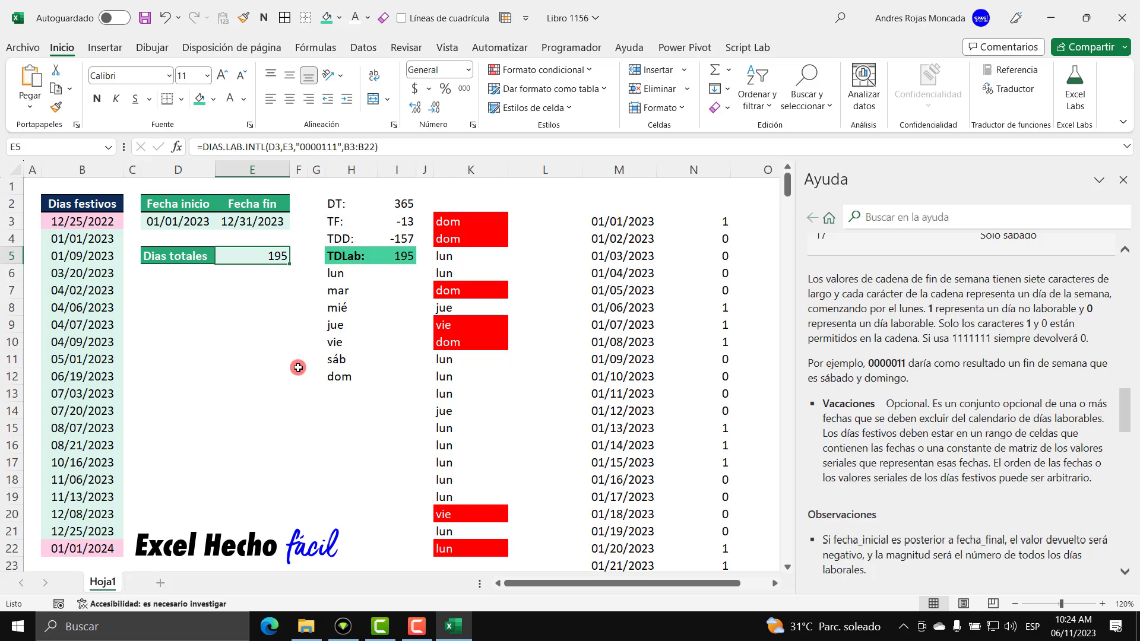
key(F2)
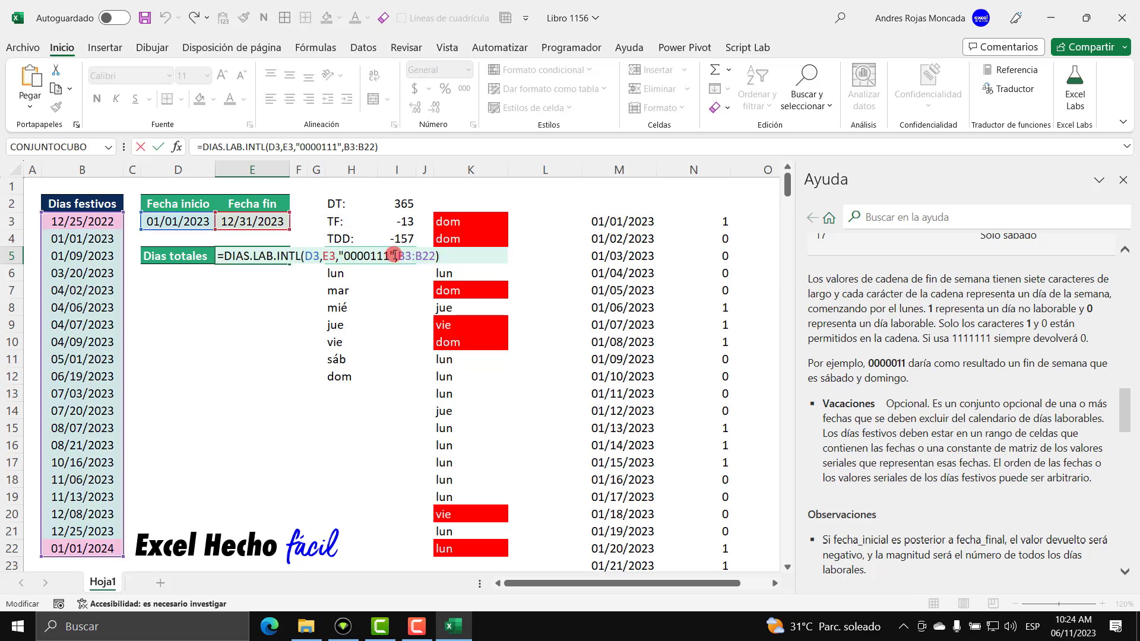
drag(394, 255, 338, 256)
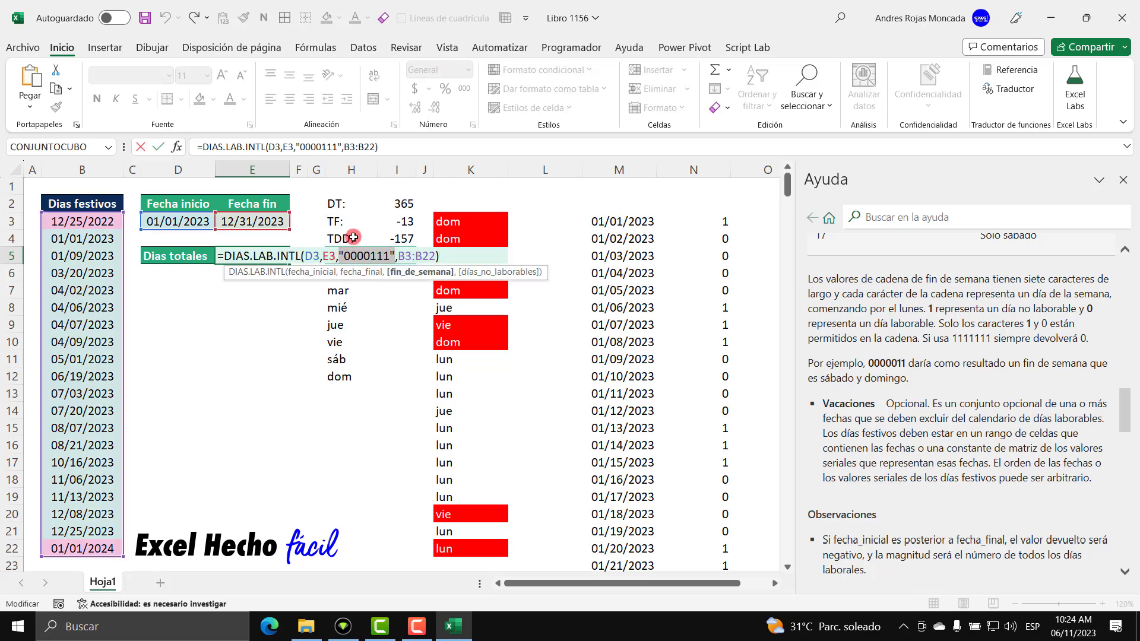
key(ctrl+Return)
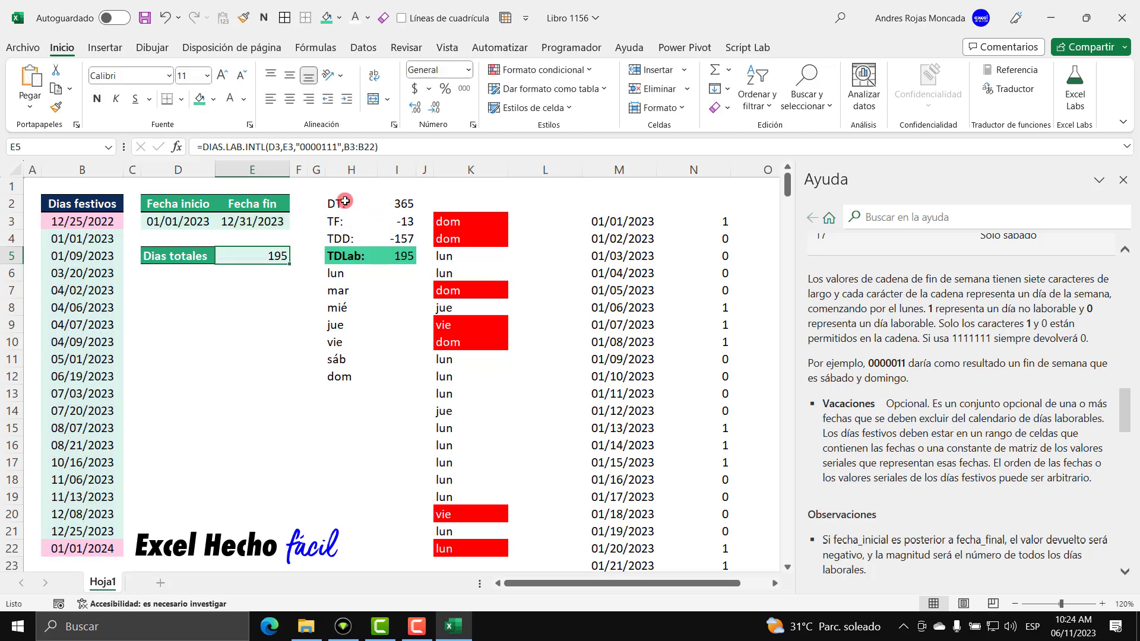
drag(344, 201, 688, 519)
click(196, 289)
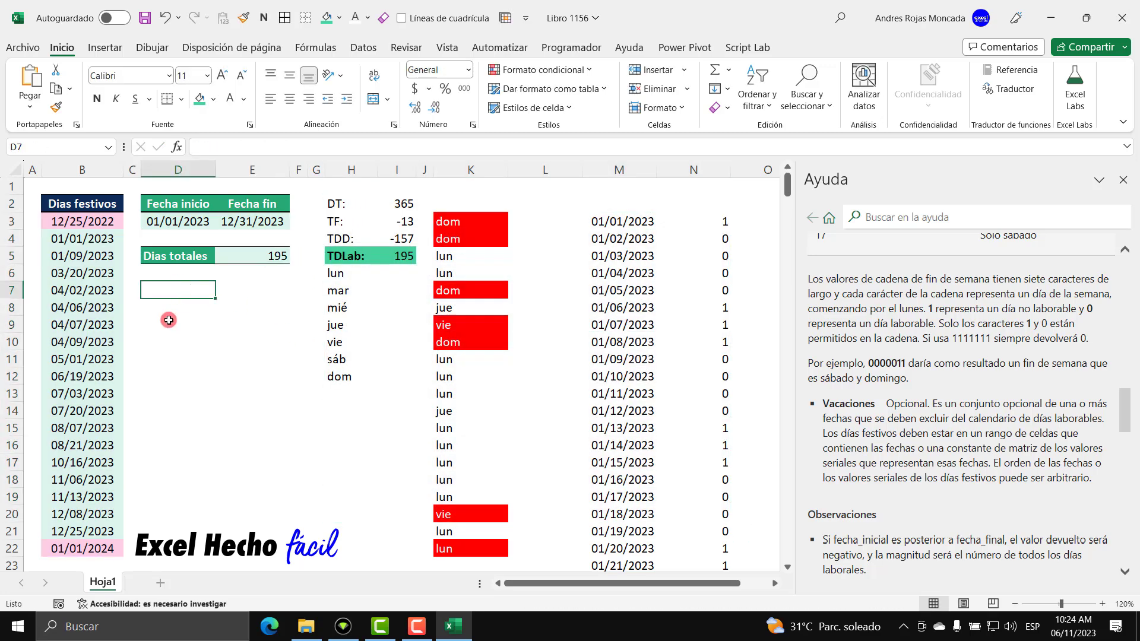